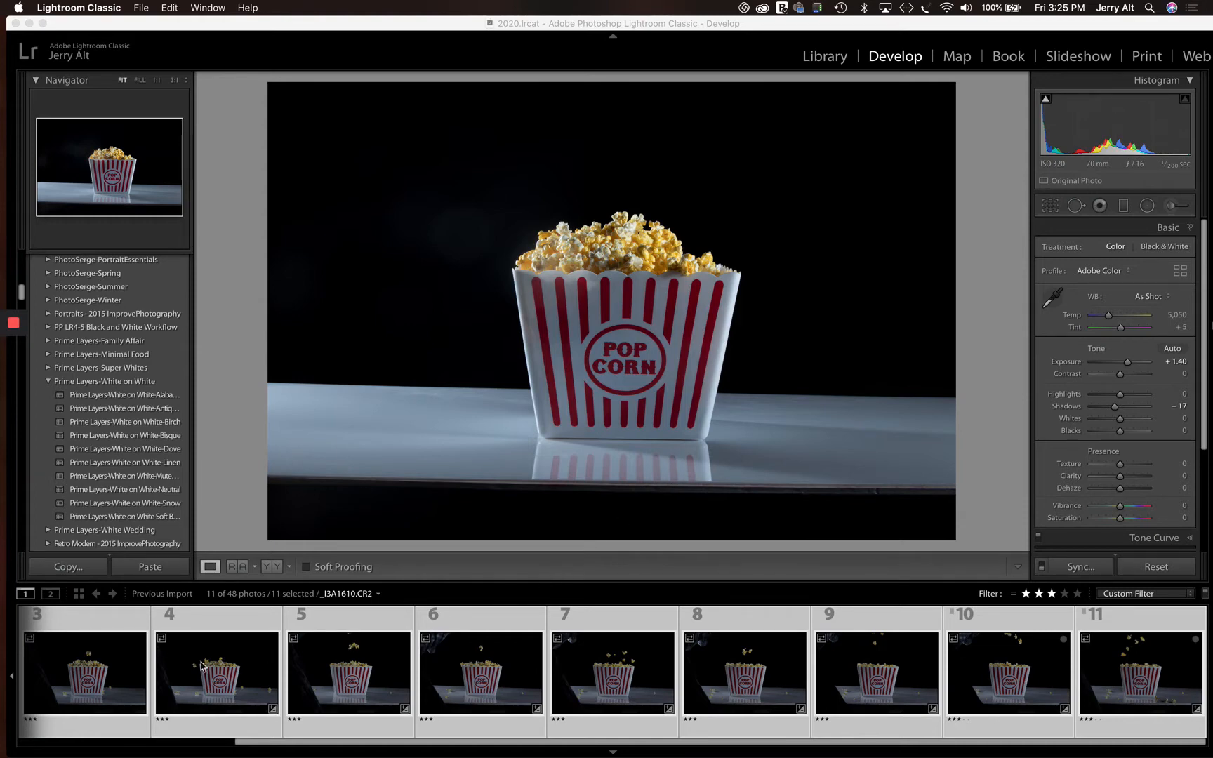
# Review the selected popcorn box photos one by one, ending on the first photo, _I3A1610.CR2
pyautogui.click(94, 690)
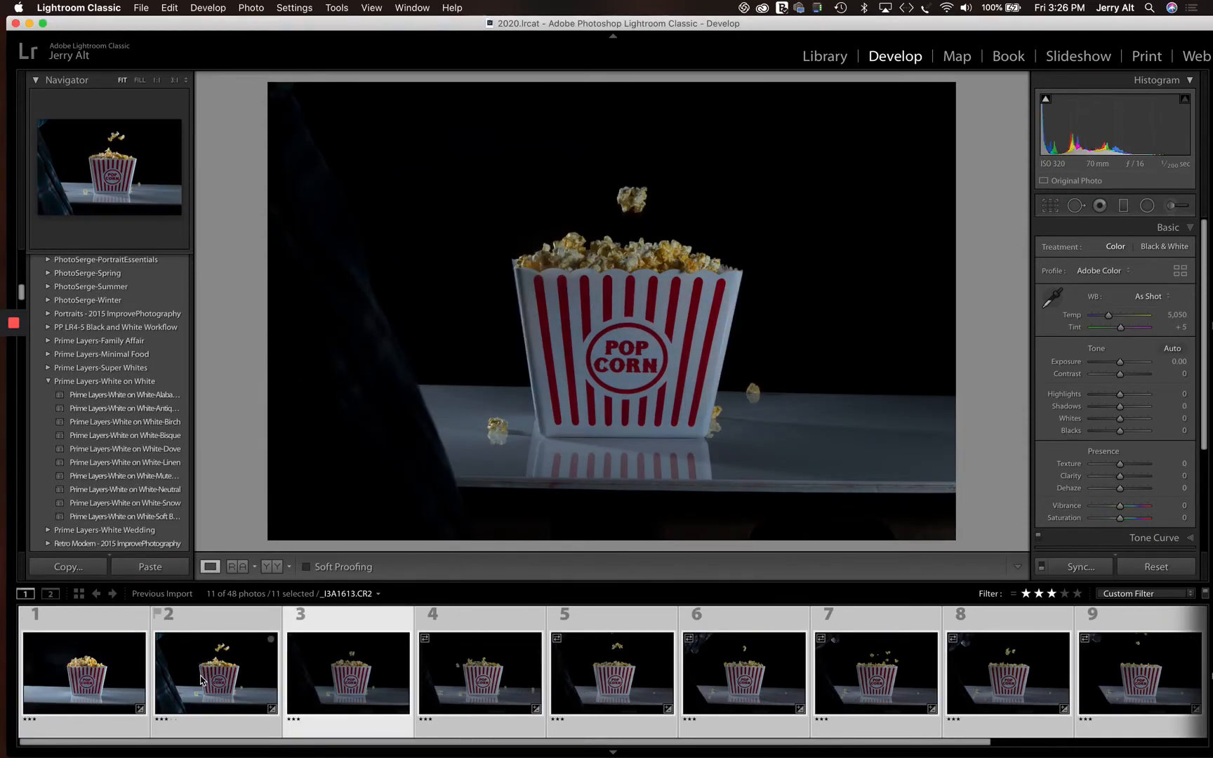
pyautogui.click(201, 680)
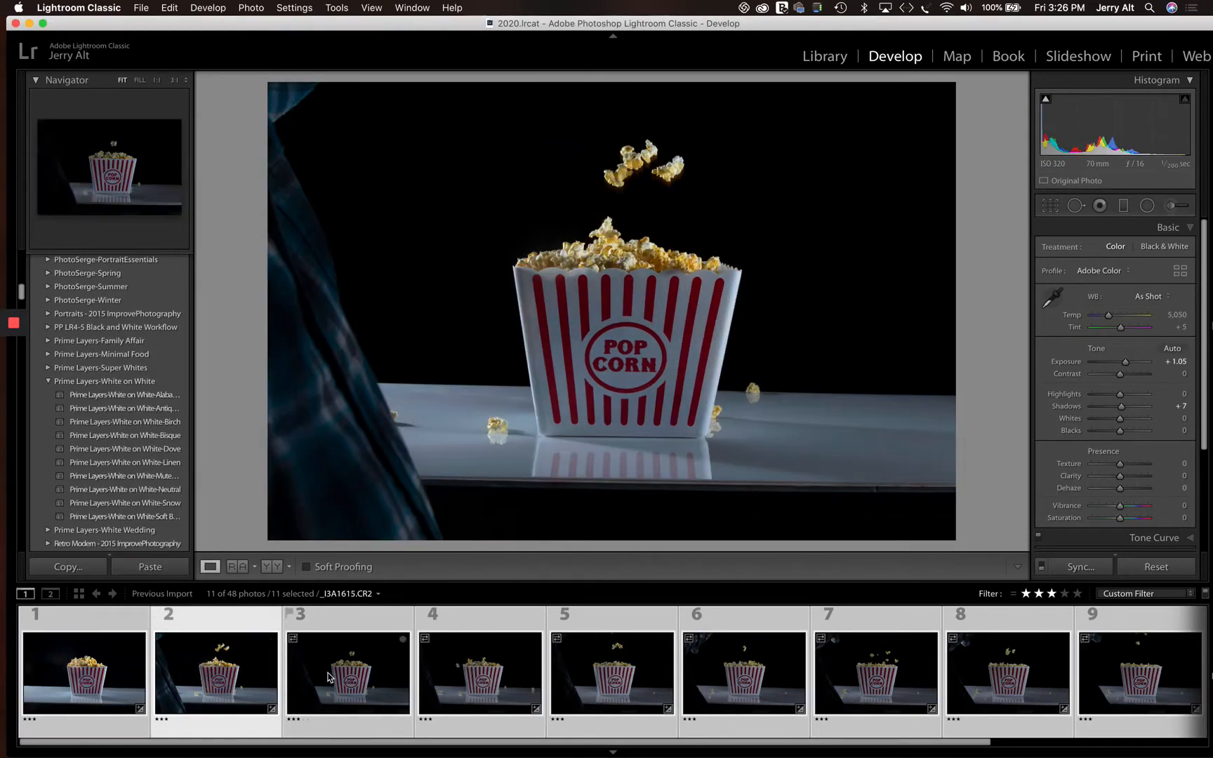
pyautogui.click(328, 677)
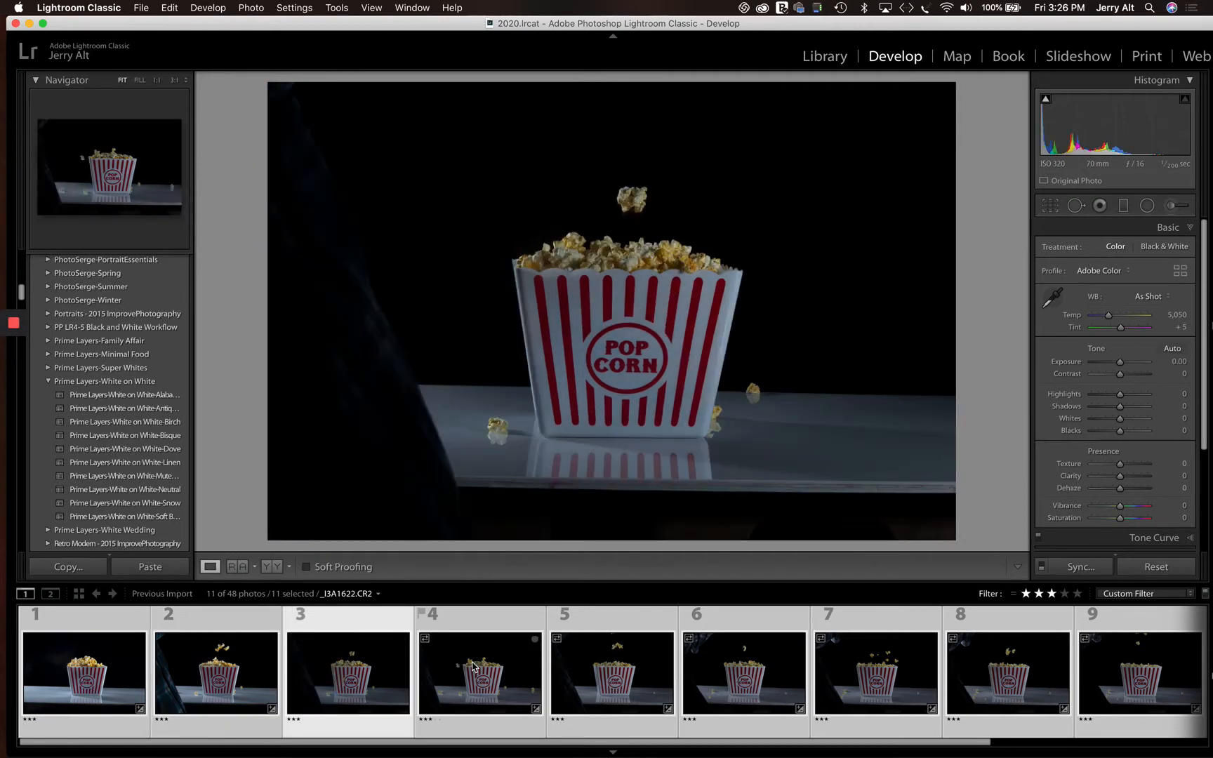
pyautogui.click(479, 669)
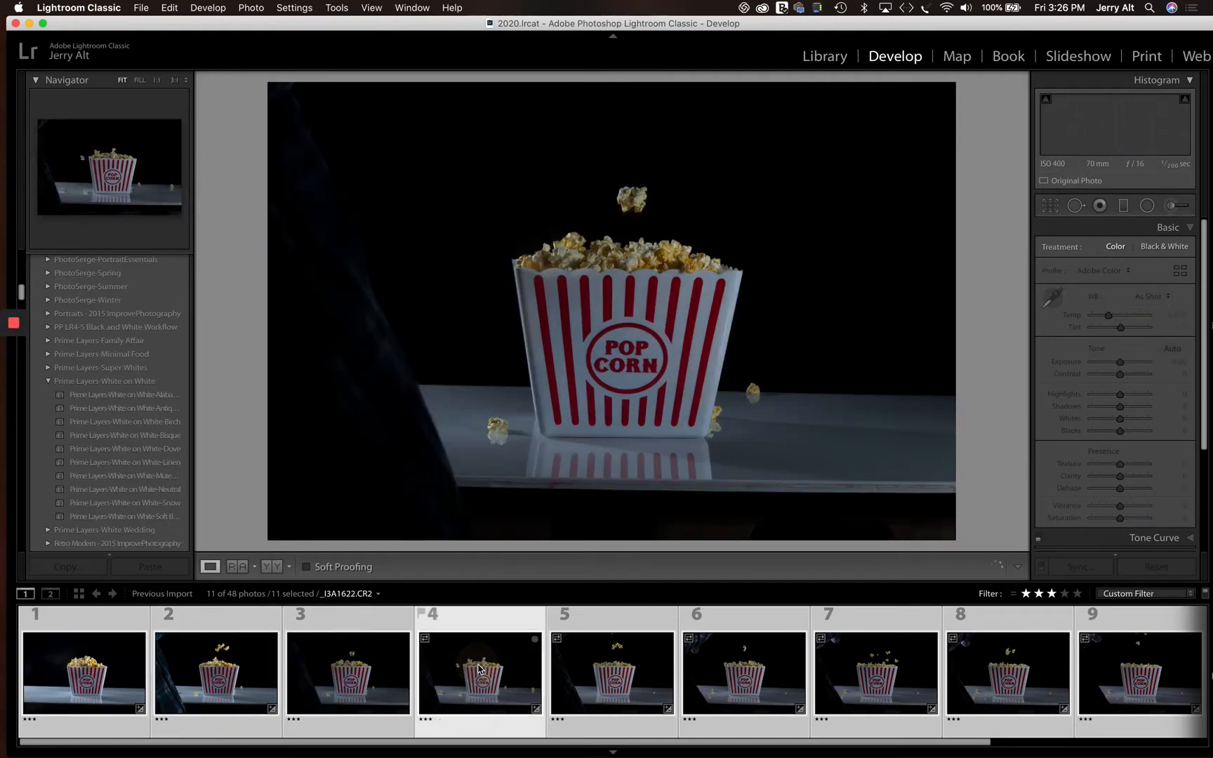
pyautogui.click(572, 676)
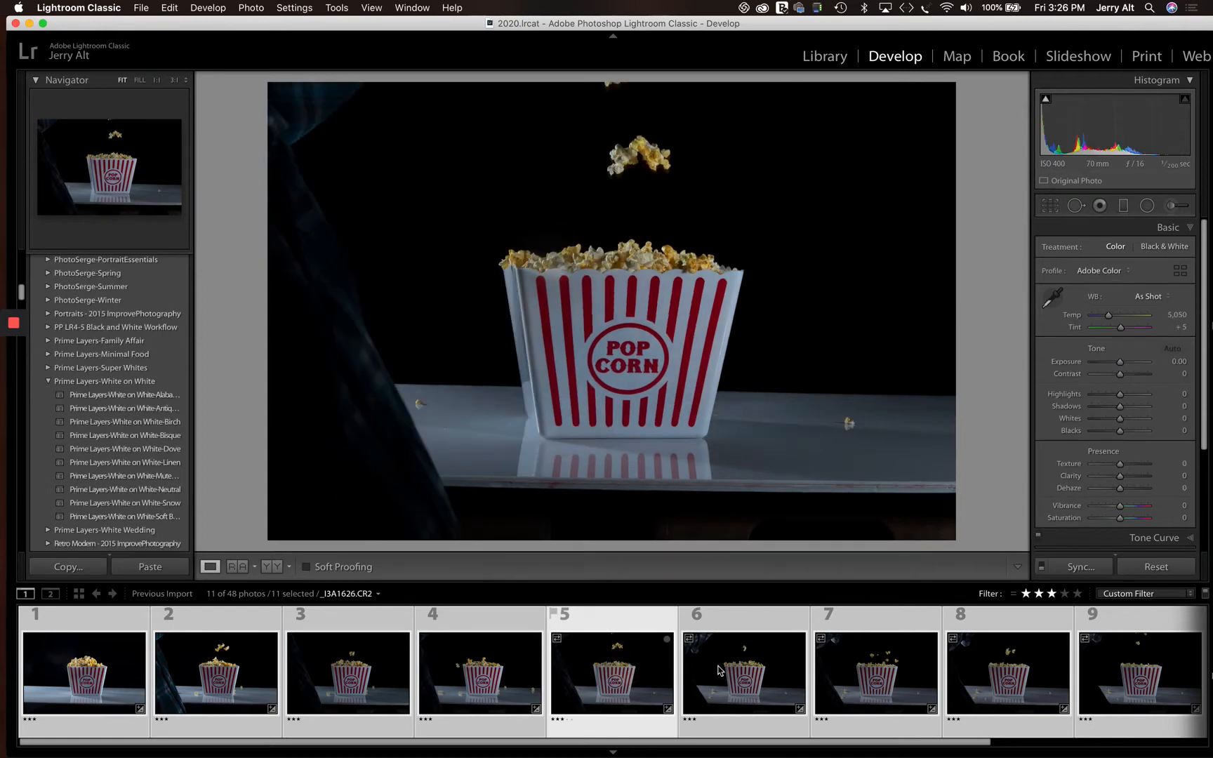
pyautogui.click(748, 675)
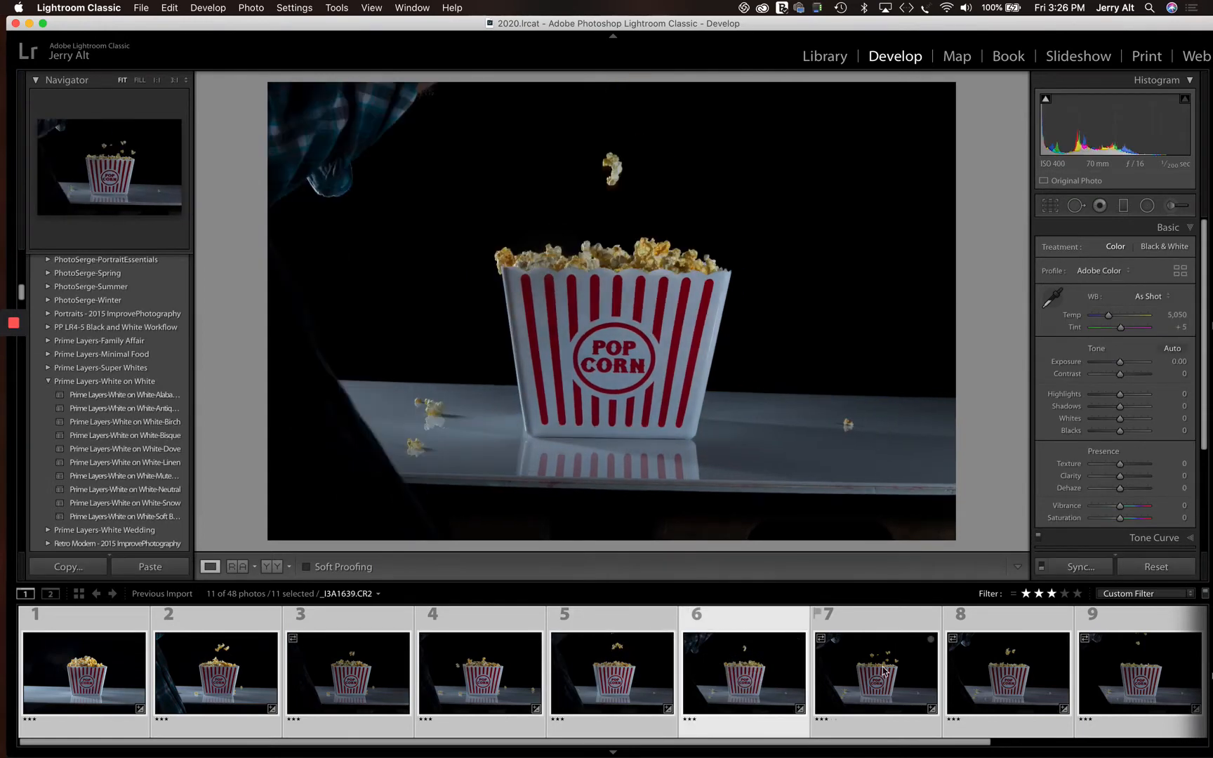
pyautogui.click(882, 669)
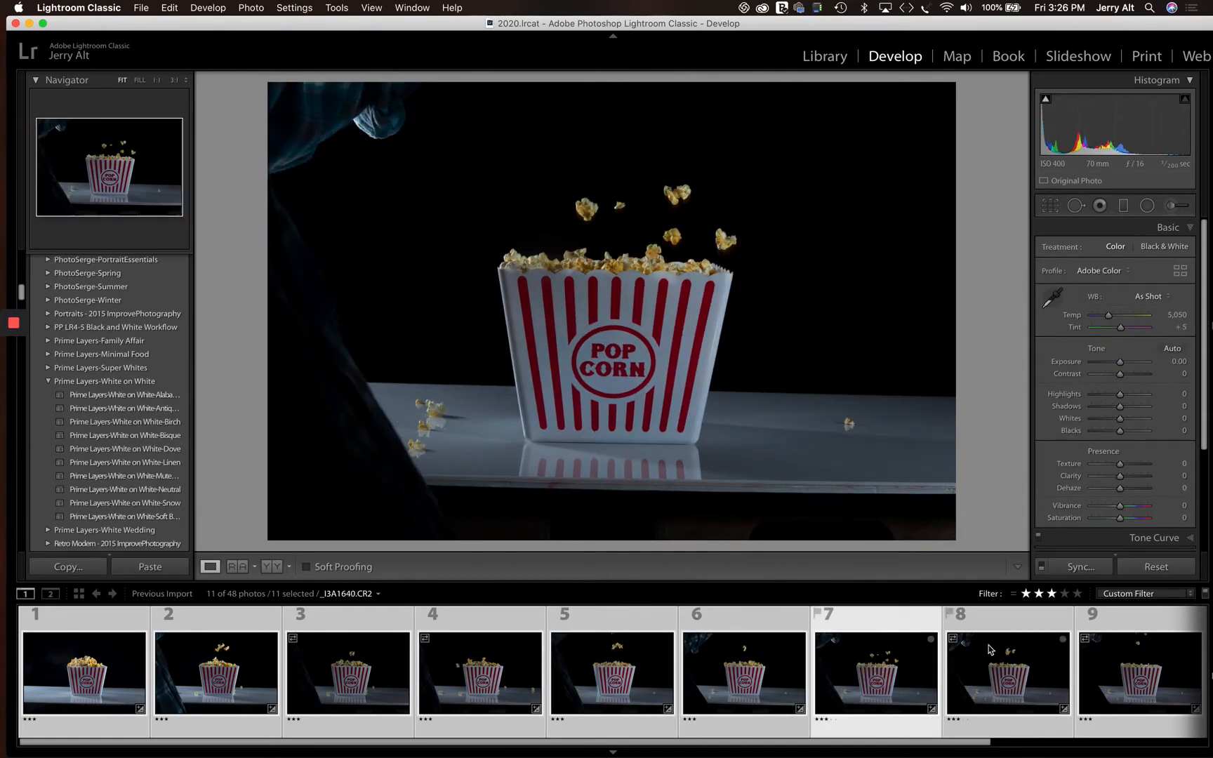
pyautogui.click(1002, 678)
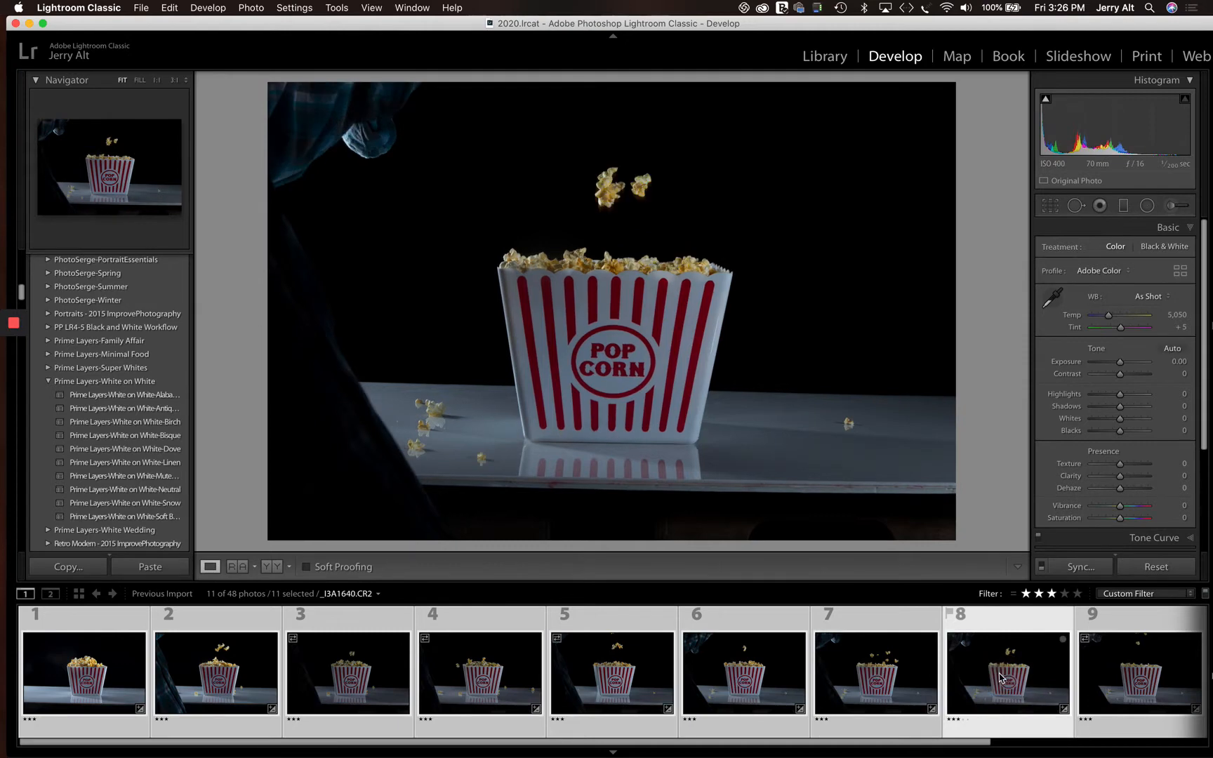
pyautogui.click(70, 696)
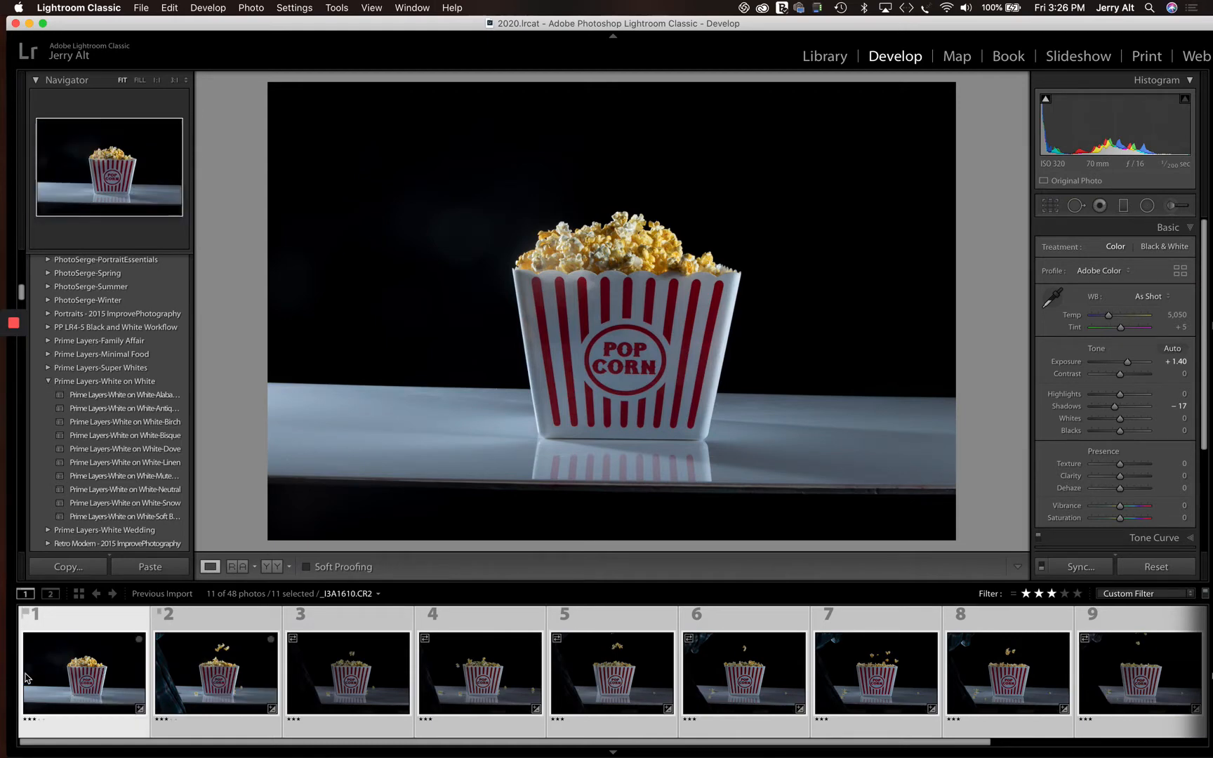
pyautogui.hscroll(5, 510, 673)
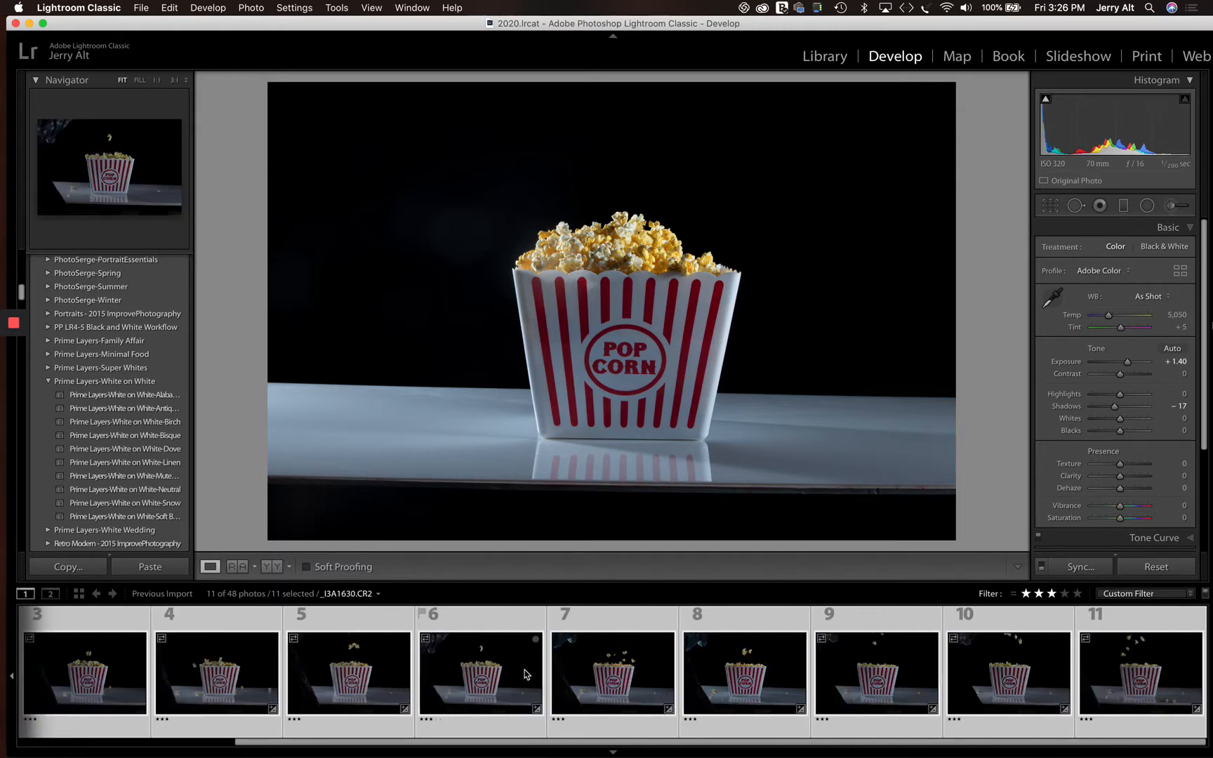
pyautogui.hscroll(-5, 526, 674)
pyautogui.hscroll(5, 527, 674)
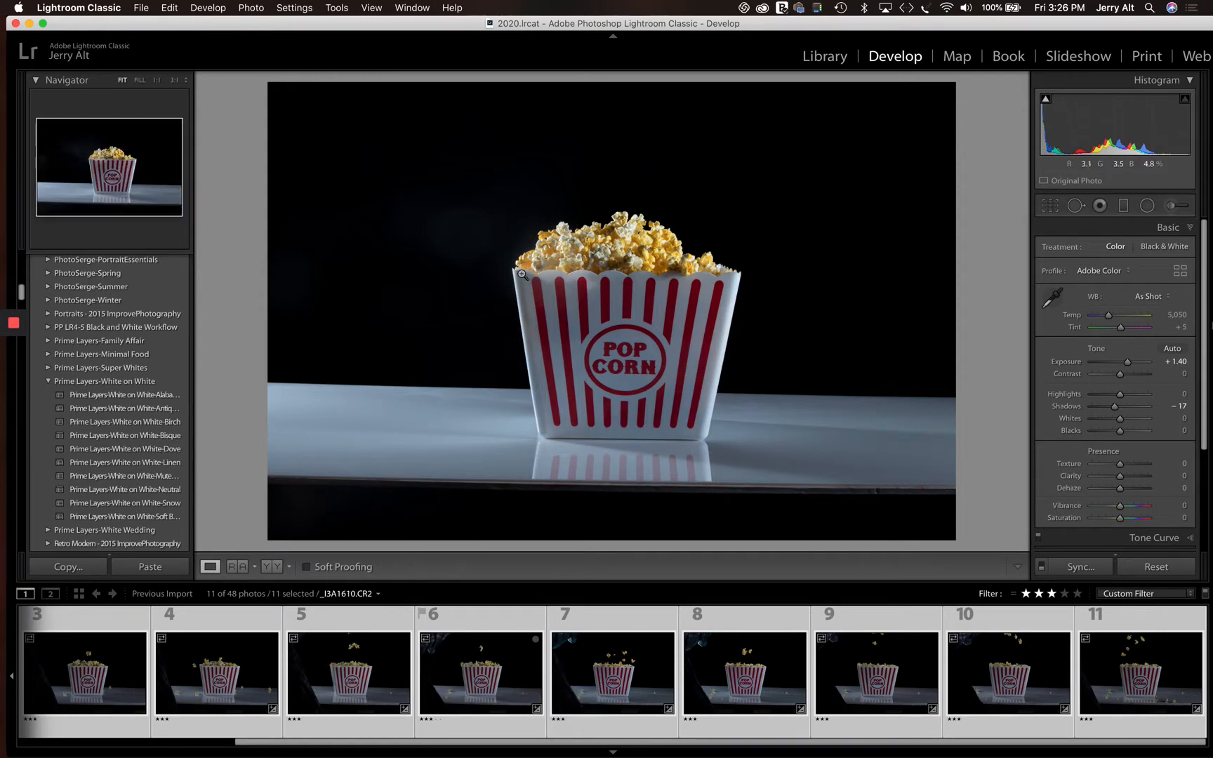
# Look over the external editing options for the selected photos, then switch to the layered popcorn document in Photoshop
pyautogui.click(266, 7)
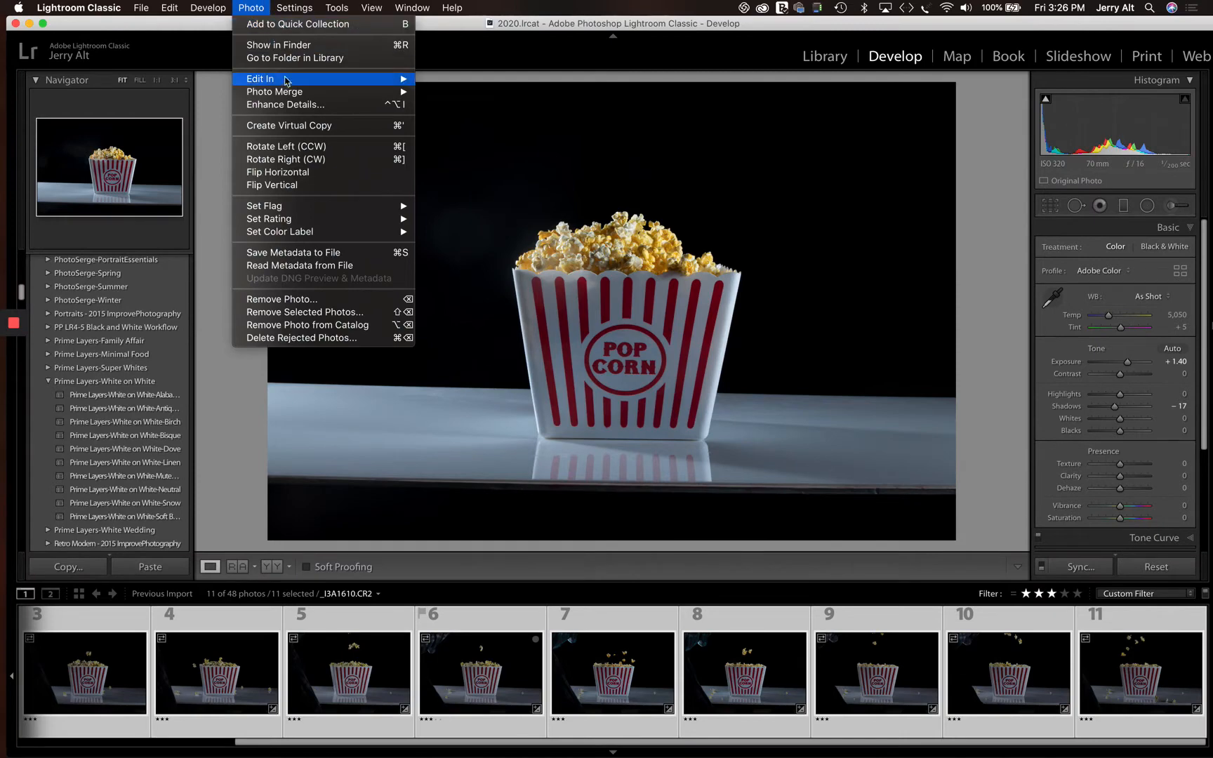
pyautogui.moveTo(286, 86)
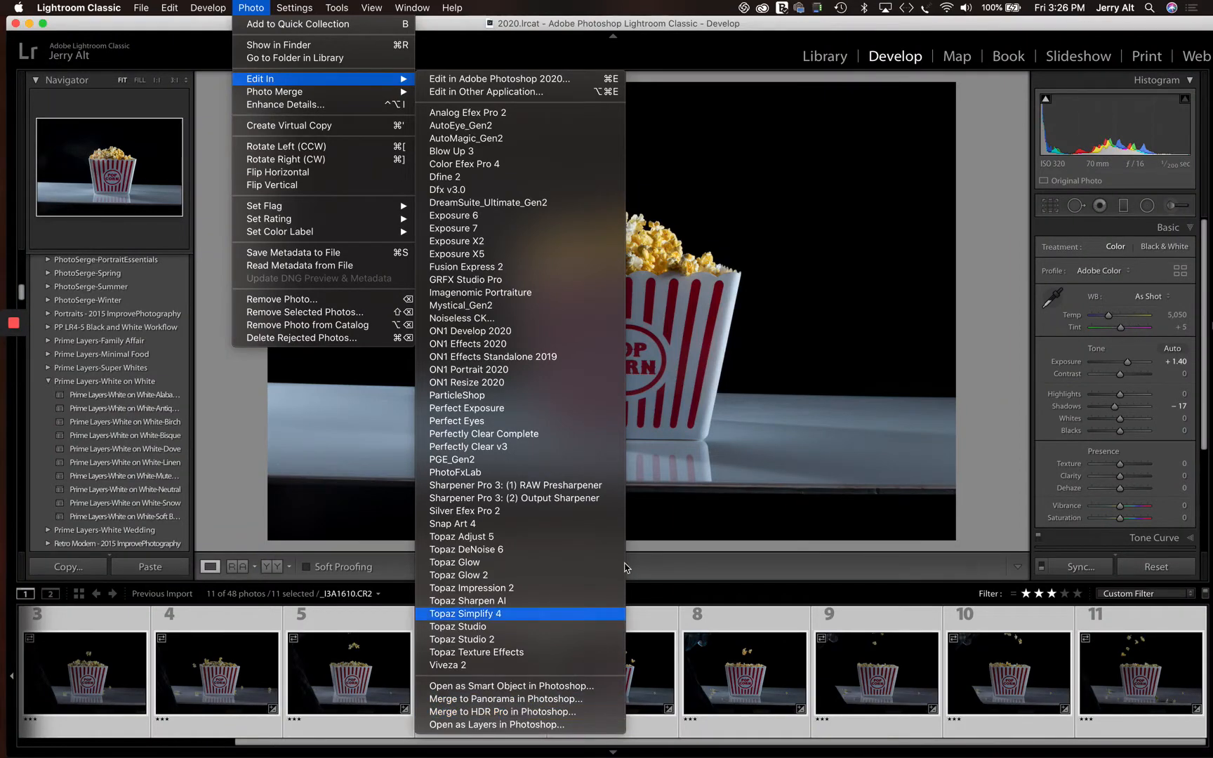
pyautogui.click(691, 6)
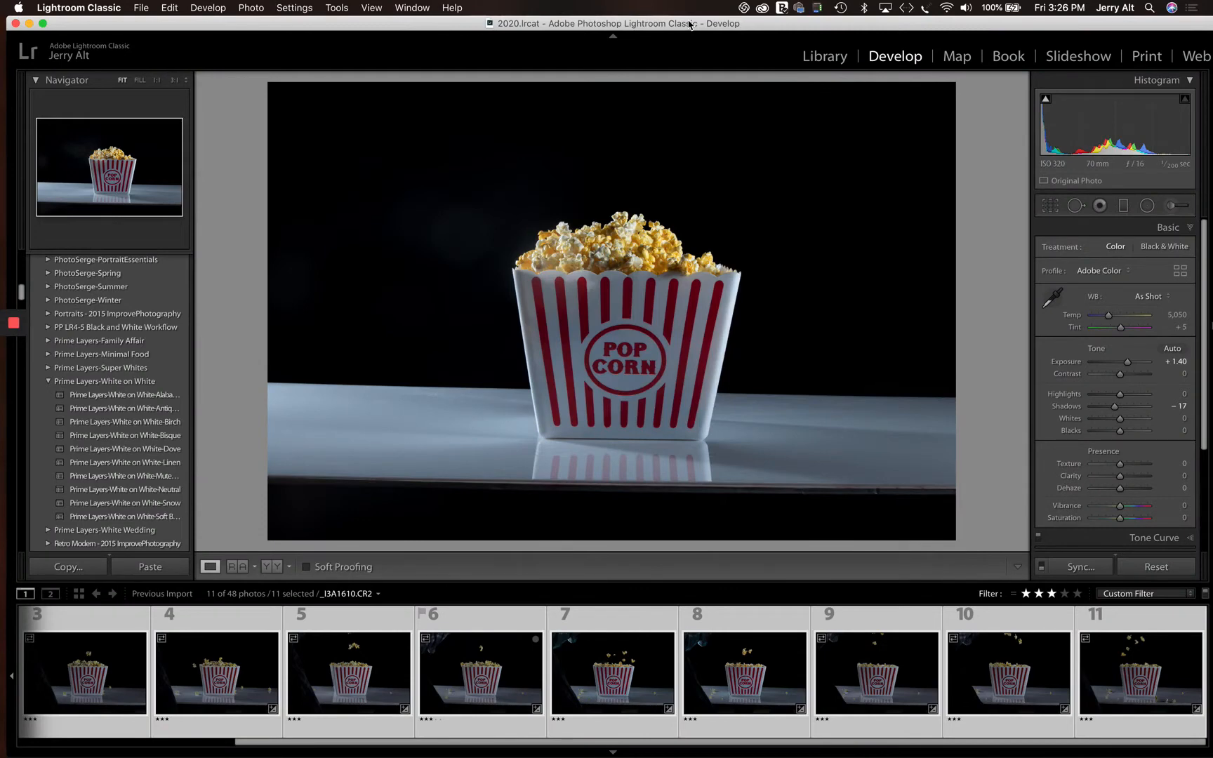
pyautogui.press('super+Tab')
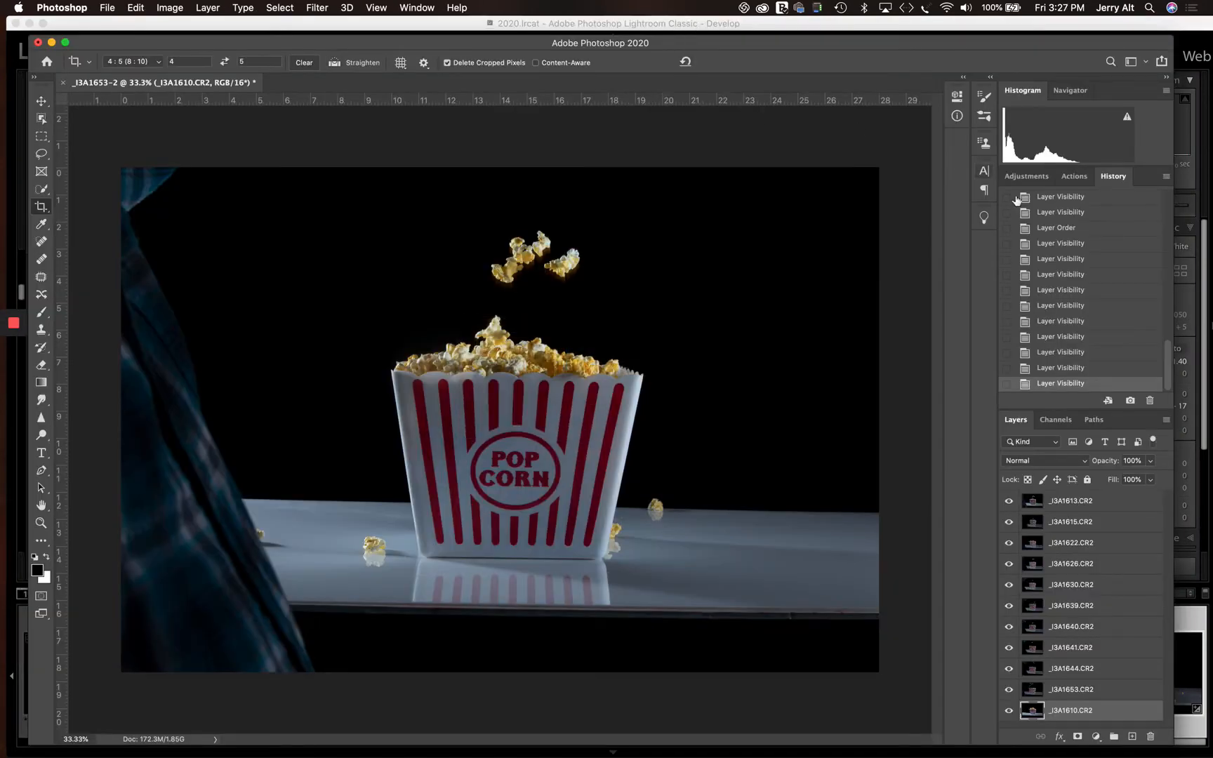
# Toggle the visibility of the _I3A1613, _I3A1615 and _I3A1622 layers to compare the stacked popcorn shots
pyautogui.click(1009, 501)
pyautogui.click(1009, 522)
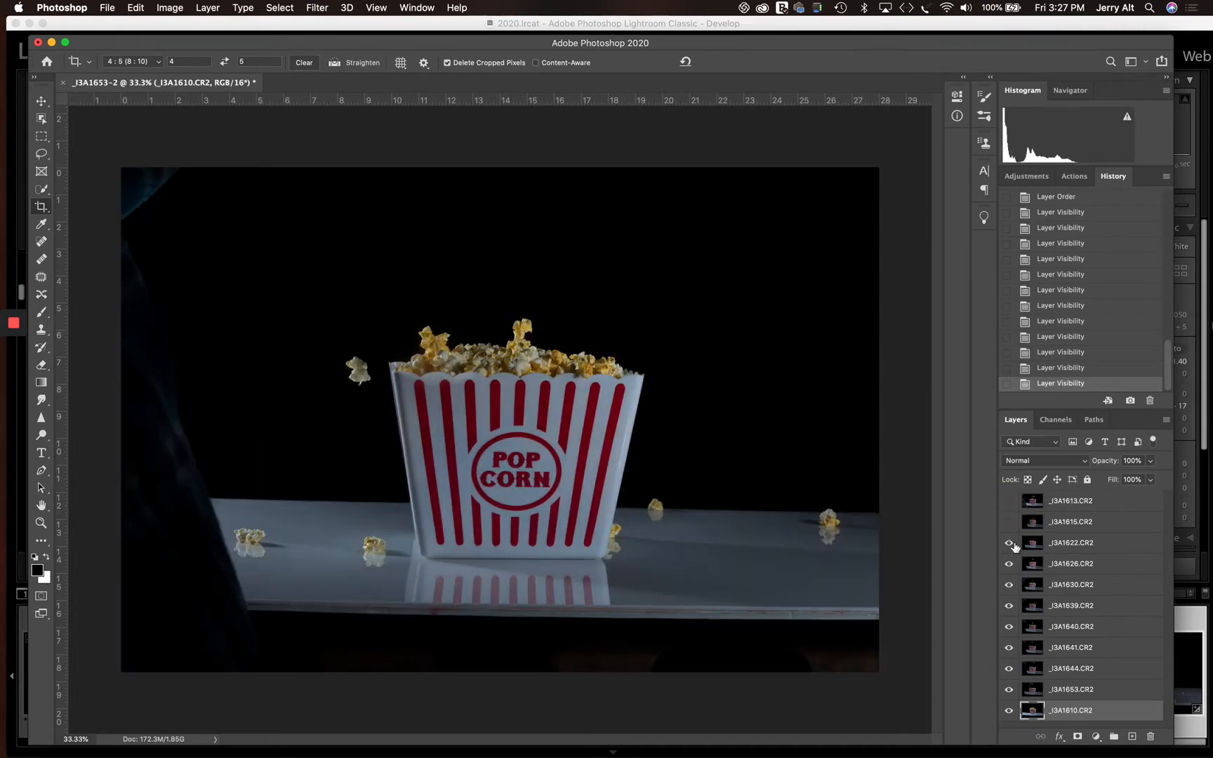
pyautogui.click(1009, 542)
pyautogui.click(1009, 542)
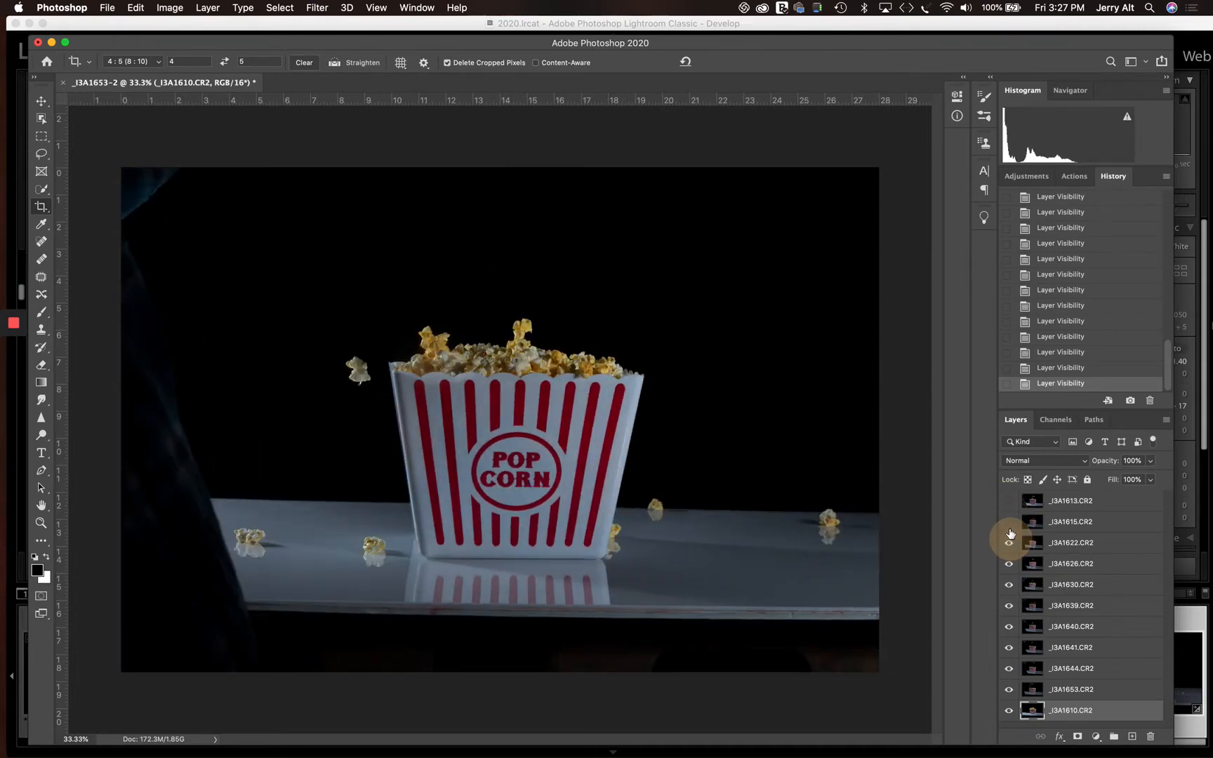
pyautogui.click(1009, 523)
pyautogui.click(1009, 501)
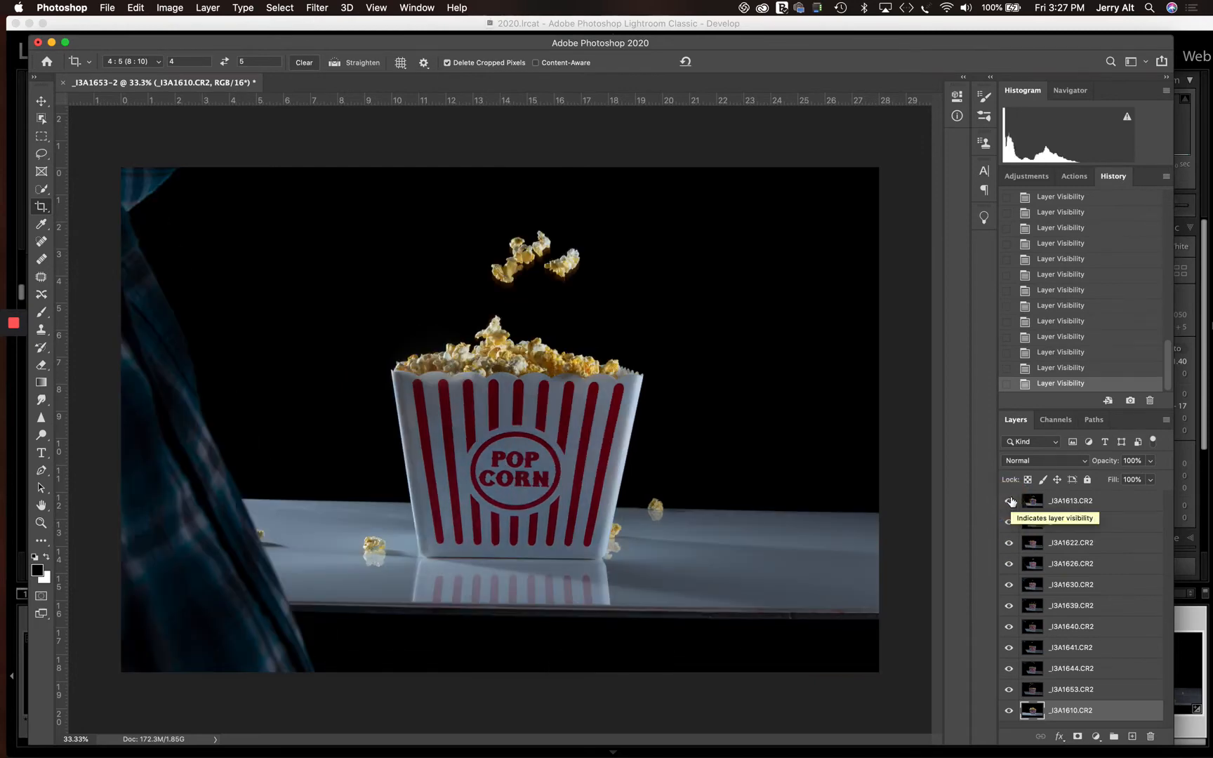
# Hide every photo layer from _I3A1613.CR2 down to _I3A1653.CR2, leaving only the _I3A1610.CR2 base layer visible
pyautogui.click(1009, 501)
pyautogui.click(1009, 521)
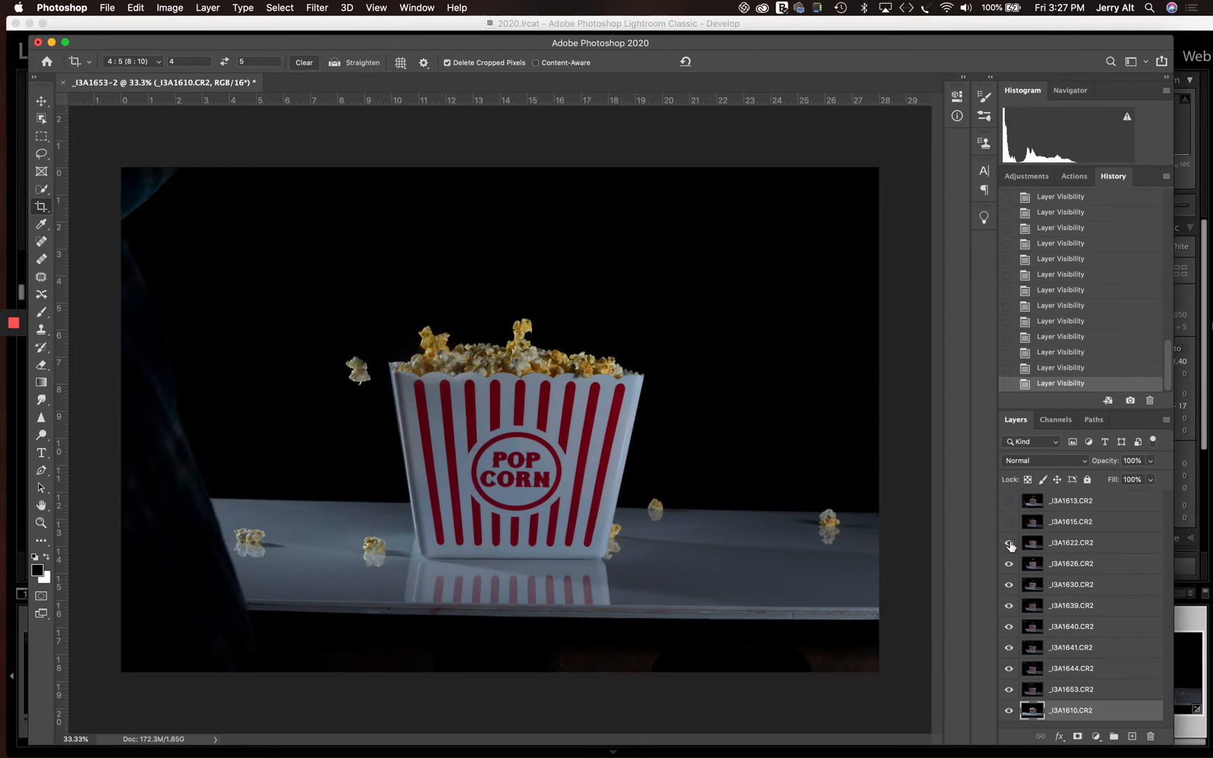
pyautogui.click(1009, 542)
pyautogui.click(1009, 564)
pyautogui.click(1009, 585)
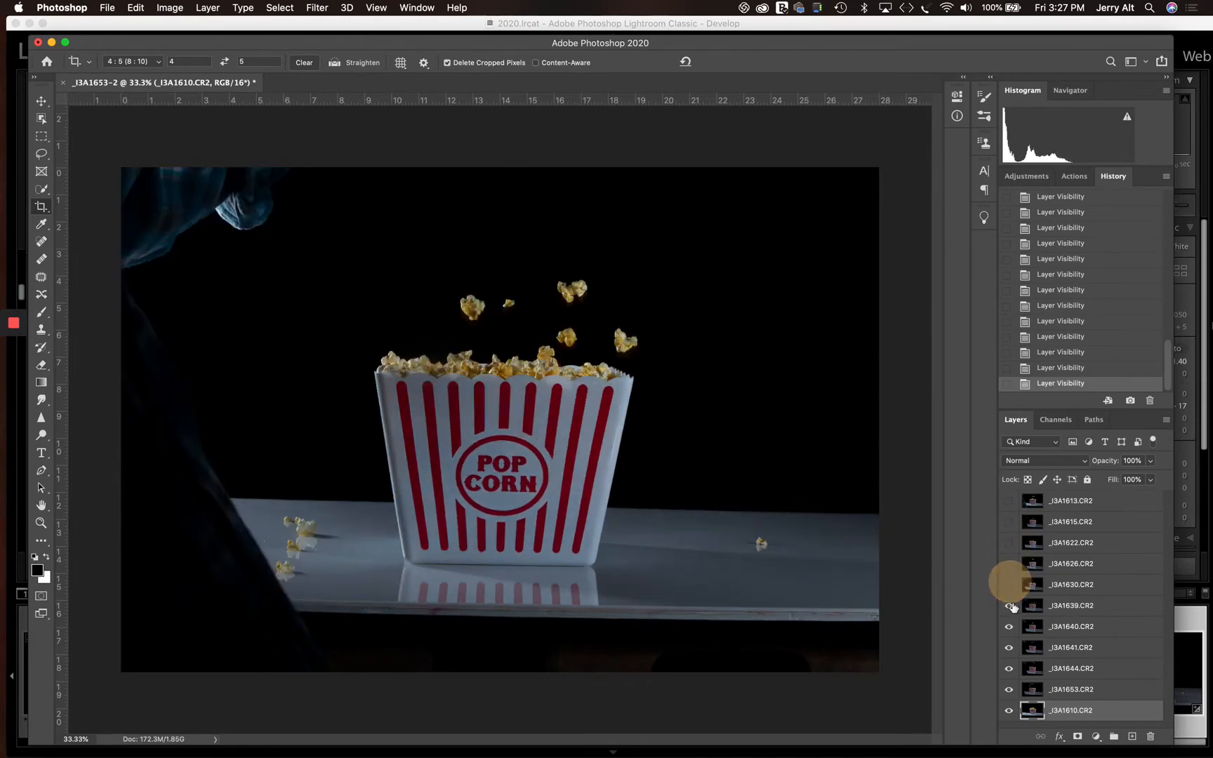
pyautogui.click(1009, 605)
pyautogui.click(1009, 626)
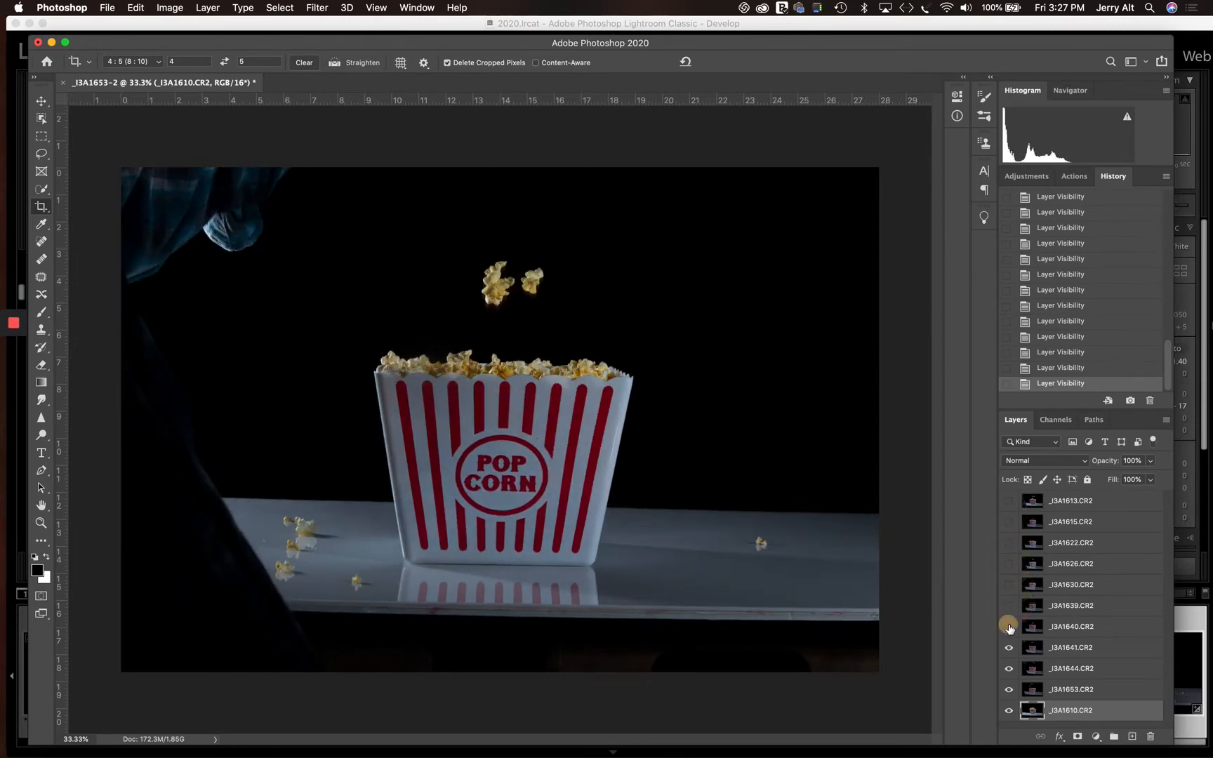
pyautogui.click(1009, 647)
pyautogui.click(1009, 669)
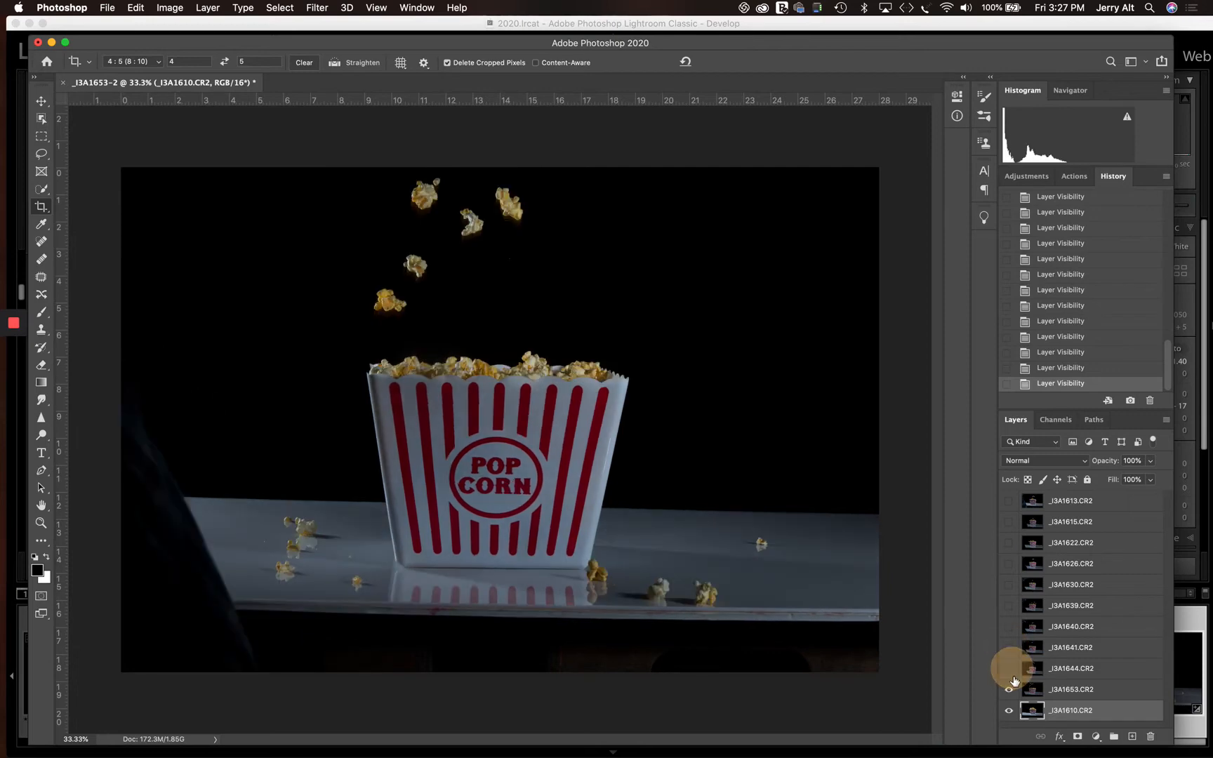
pyautogui.click(1009, 690)
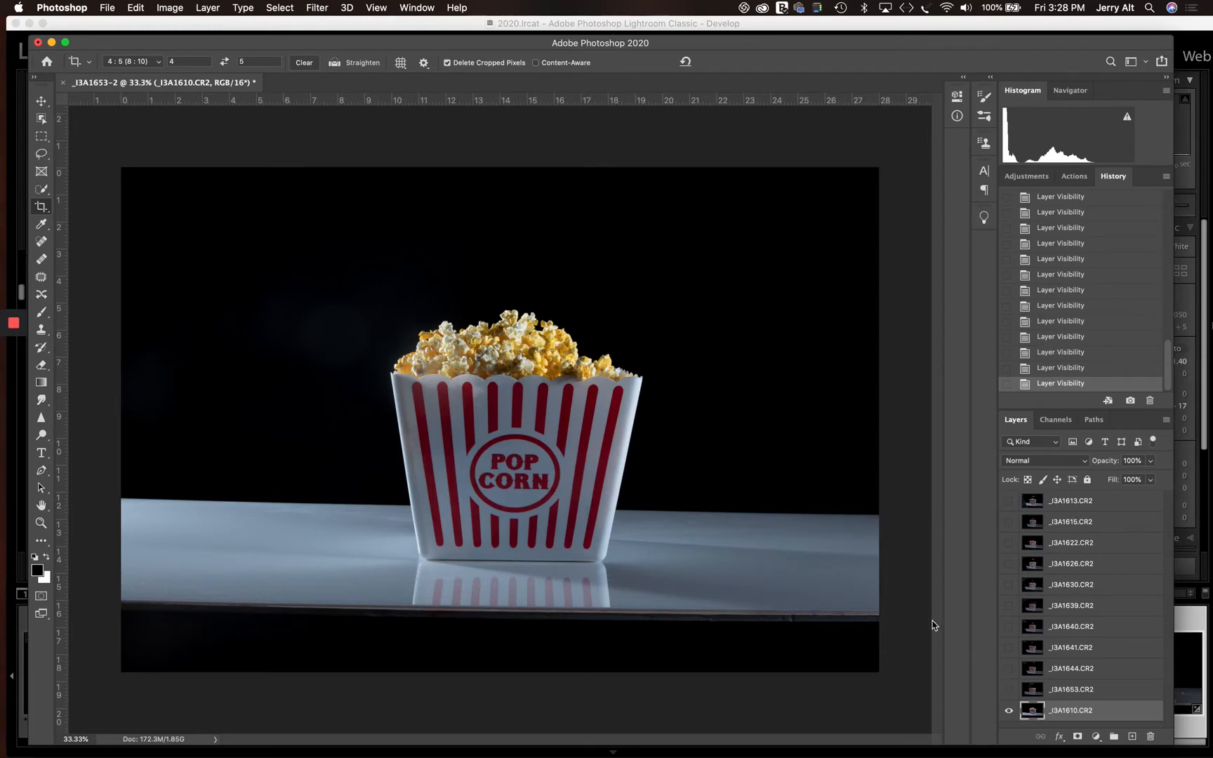
# Compare the _I3A1653.CR2 and _I3A1640.CR2 layers against the base photo, leaving _I3A1653.CR2 shown and _I3A1640.CR2 hidden
pyautogui.click(1010, 693)
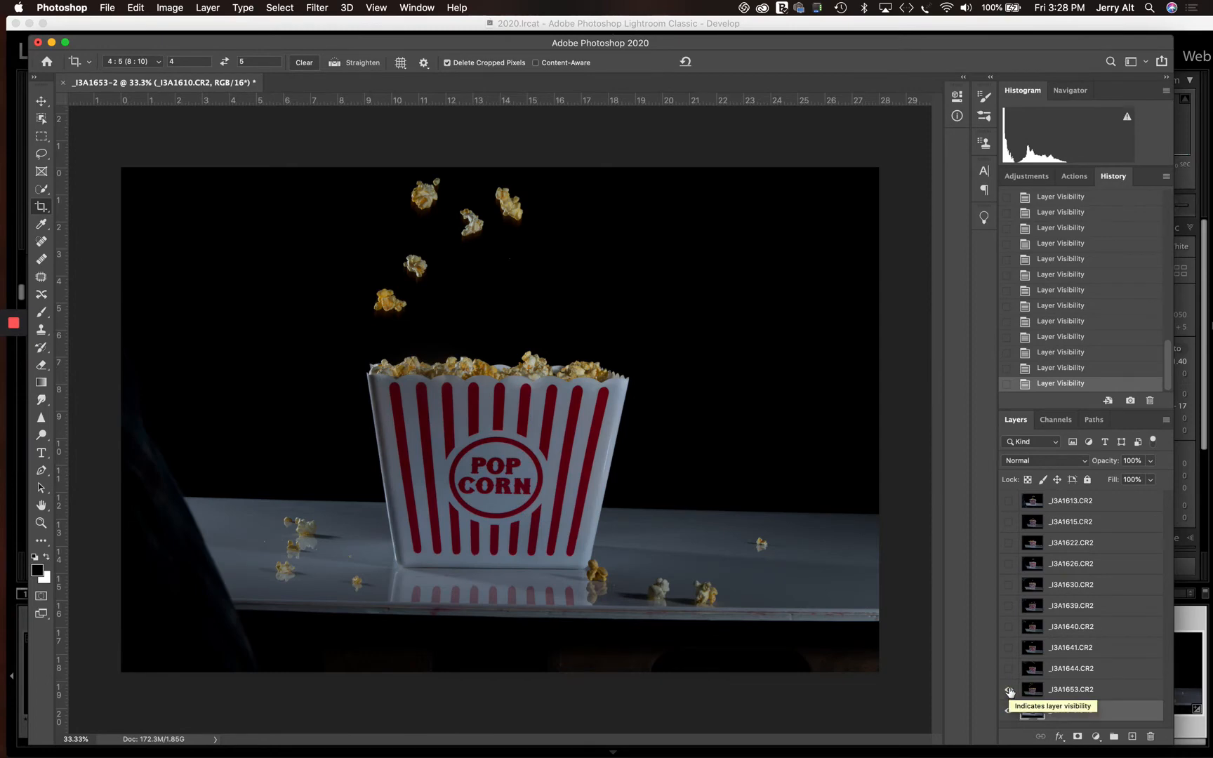
pyautogui.click(1011, 626)
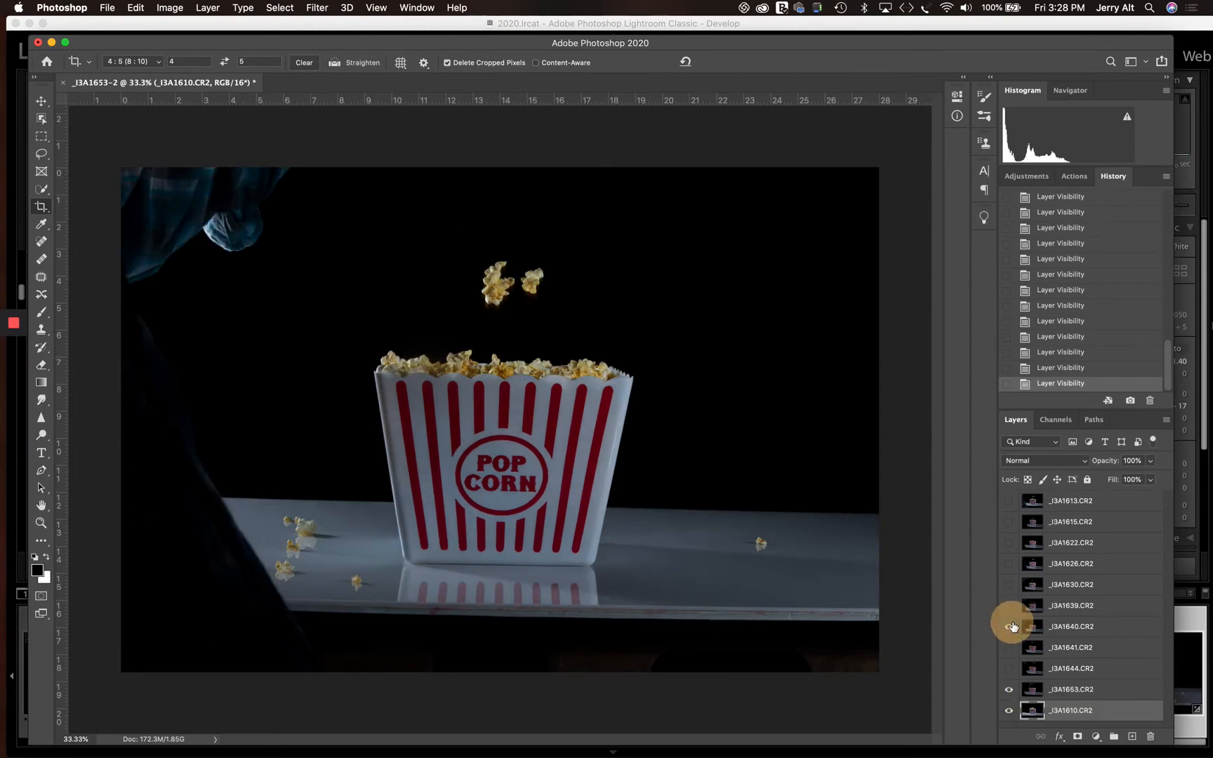
pyautogui.click(1011, 626)
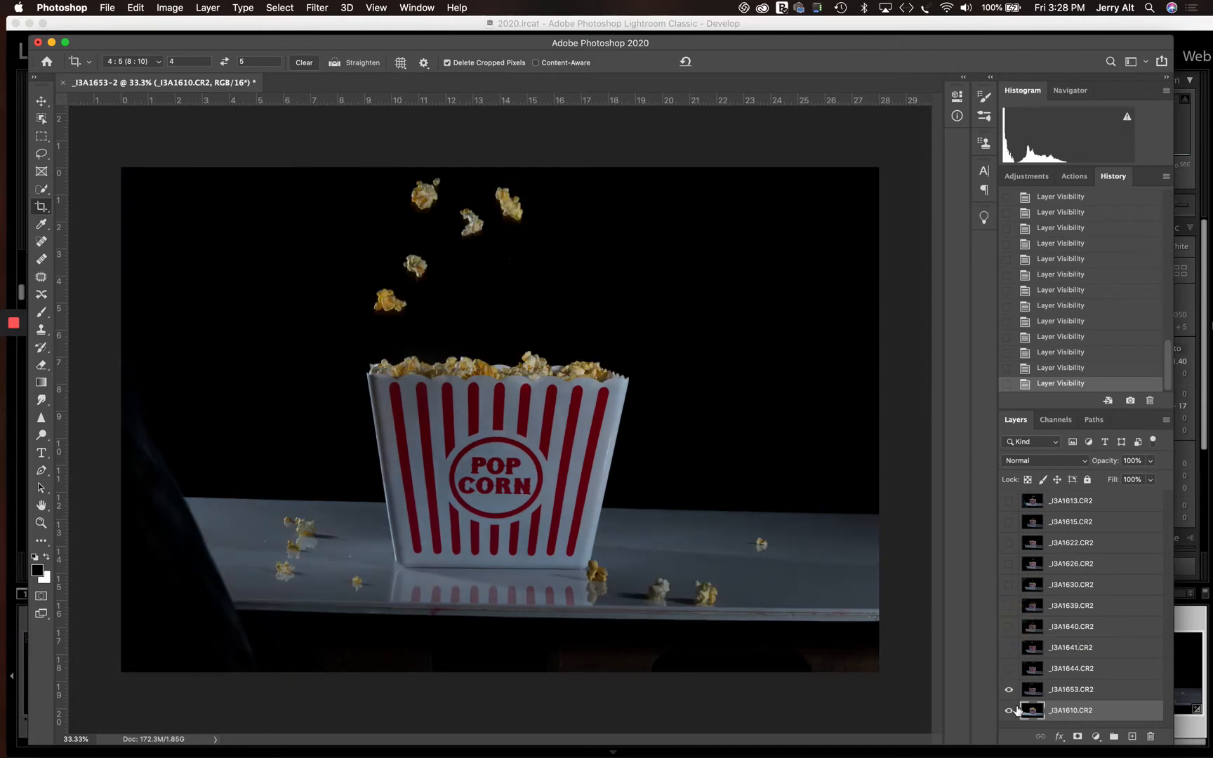
pyautogui.click(1009, 691)
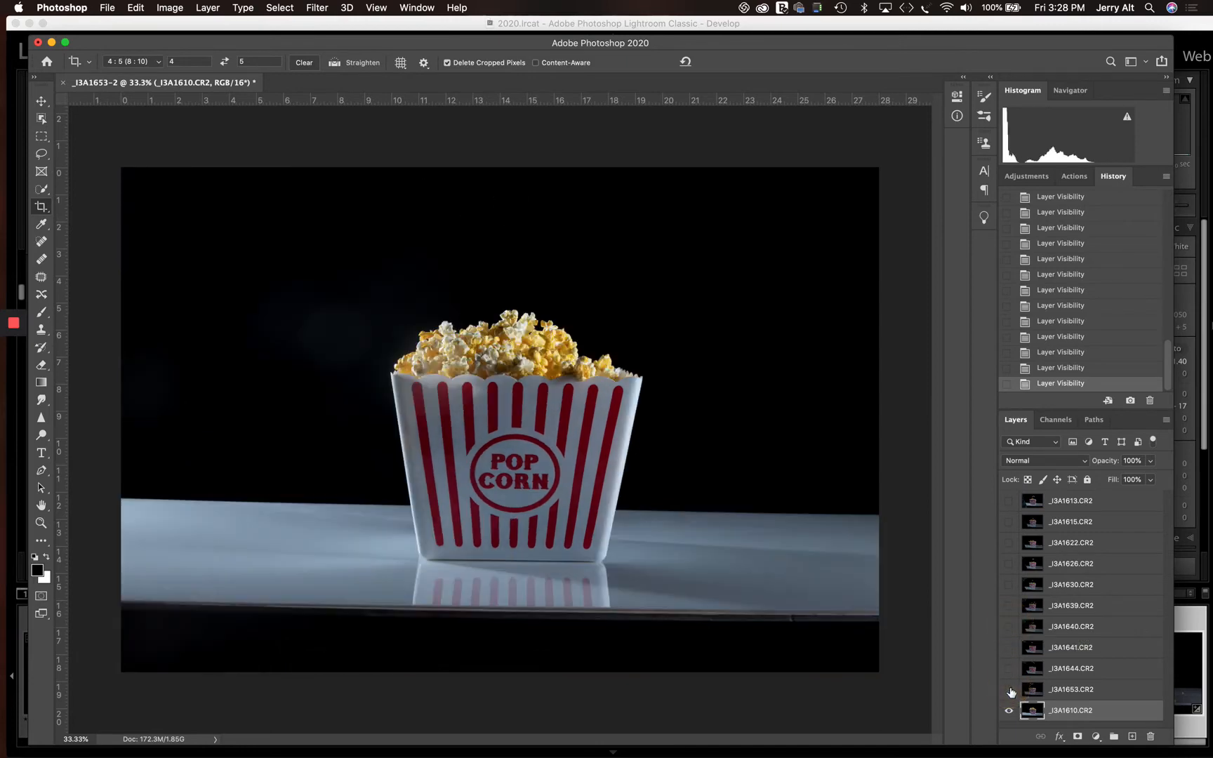
pyautogui.click(1008, 690)
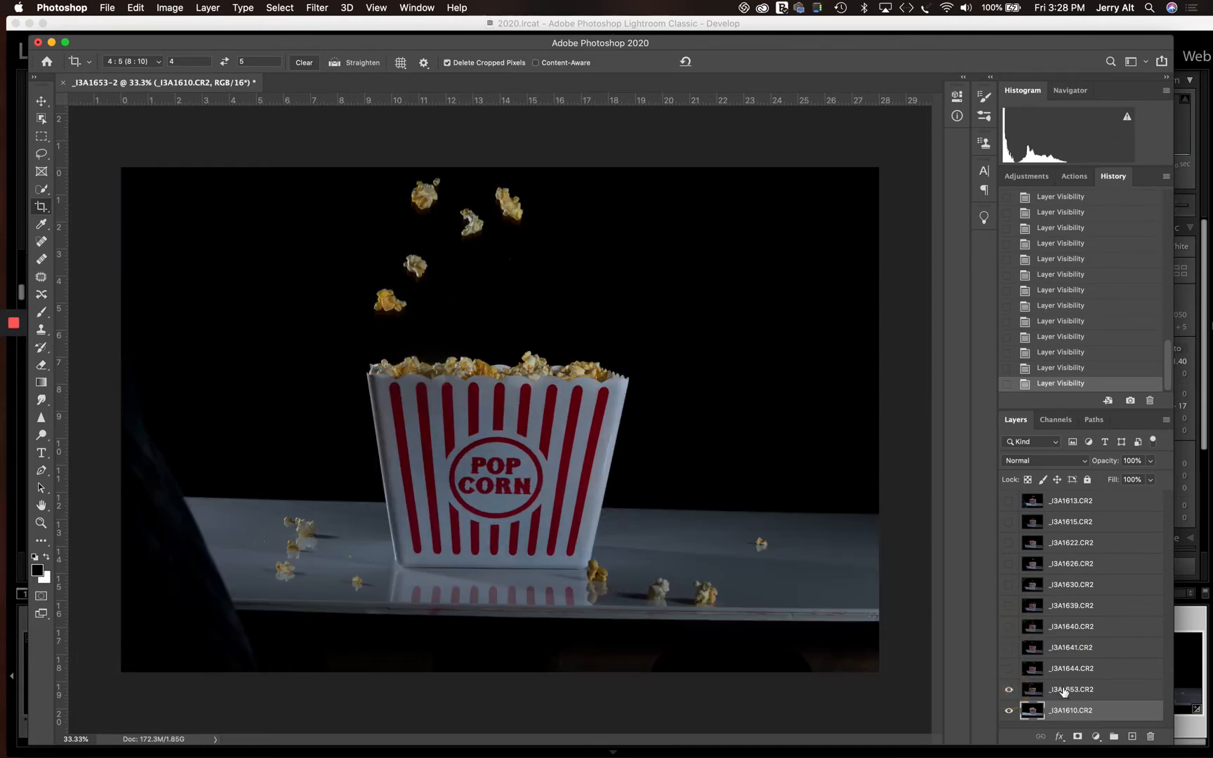
# Lasso the five airborne popcorn pieces above the box on the _I3A1653.CR2 layer and copy them onto a new layer
pyautogui.click(1063, 690)
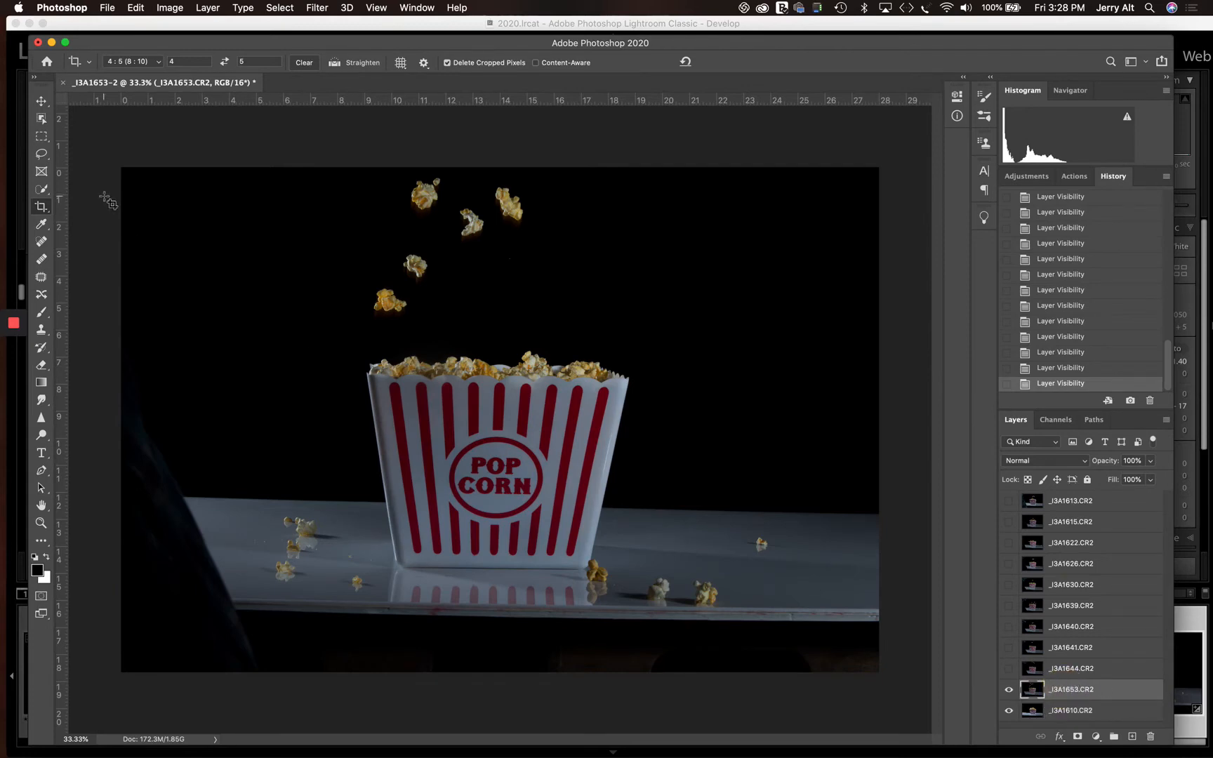
pyautogui.click(43, 281)
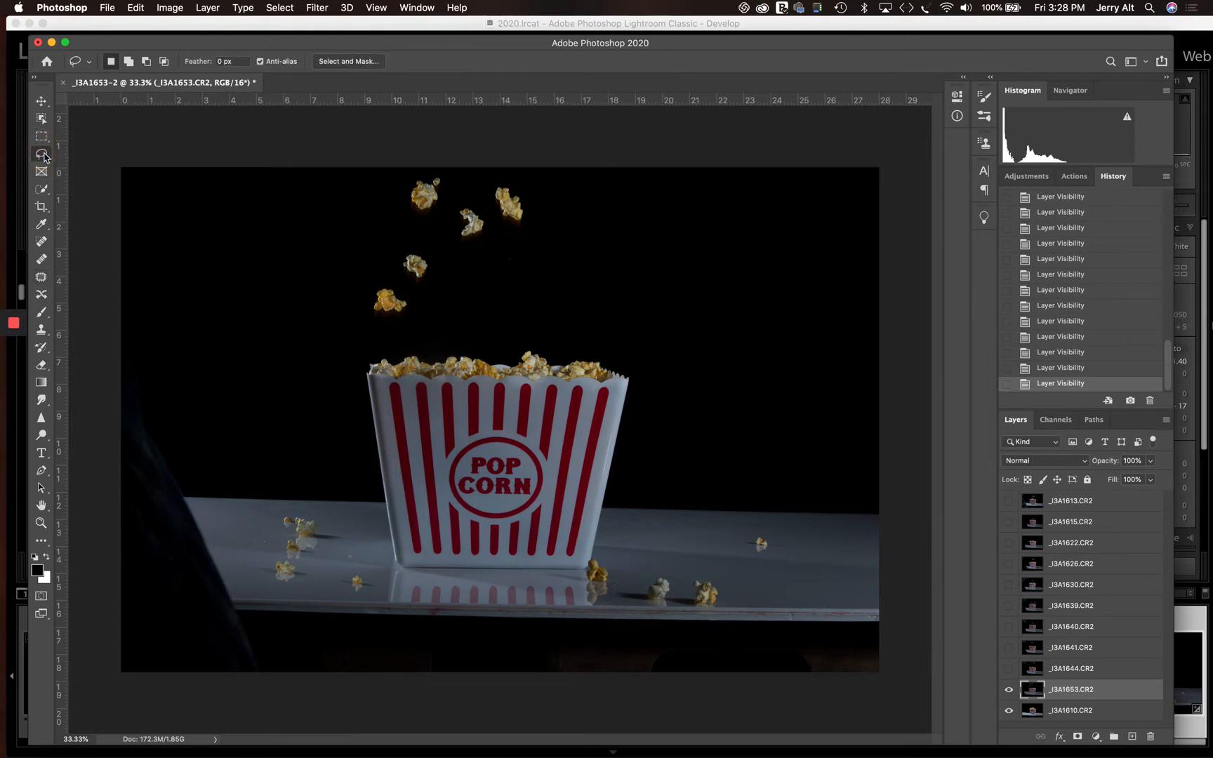
pyautogui.moveTo(402, 177)
pyautogui.mouseDown()
pyautogui.moveTo(349, 244)
pyautogui.moveTo(339, 289)
pyautogui.moveTo(353, 323)
pyautogui.moveTo(394, 337)
pyautogui.moveTo(485, 291)
pyautogui.moveTo(551, 224)
pyautogui.moveTo(521, 163)
pyautogui.moveTo(480, 153)
pyautogui.moveTo(383, 160)
pyautogui.mouseUp()
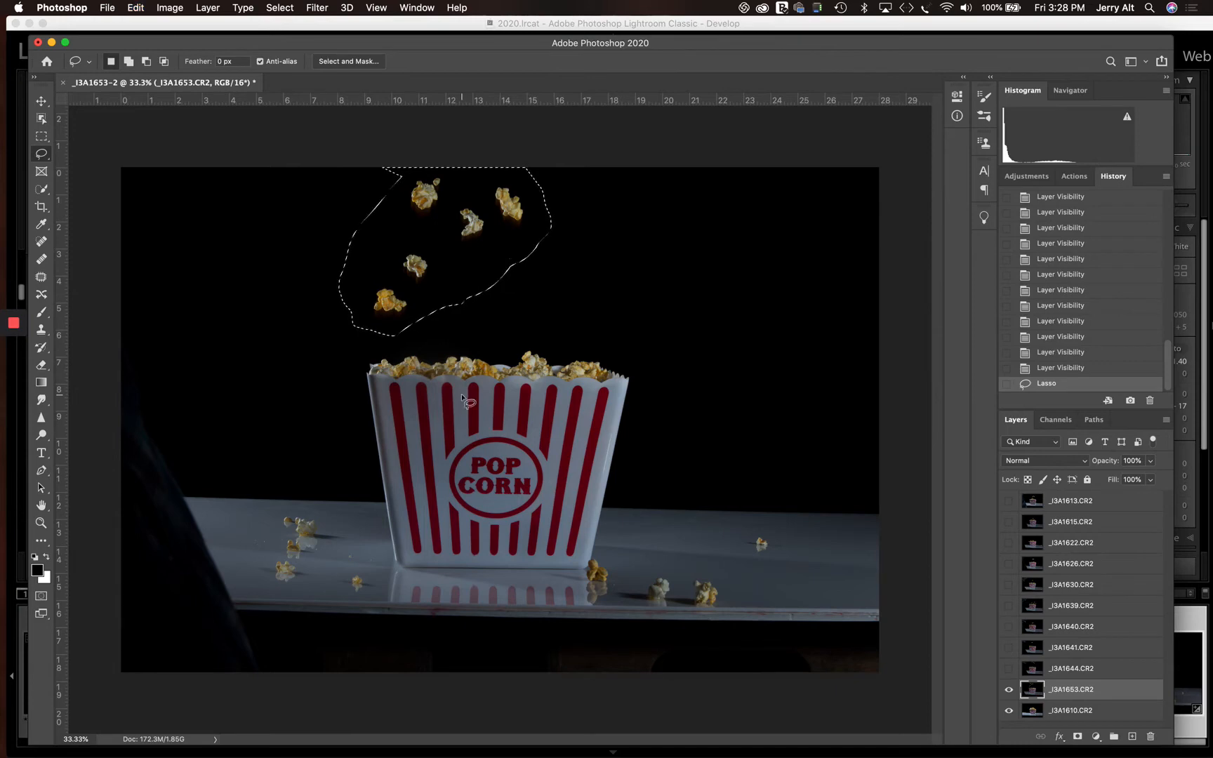
pyautogui.press('super+c')
pyautogui.press('super+v')
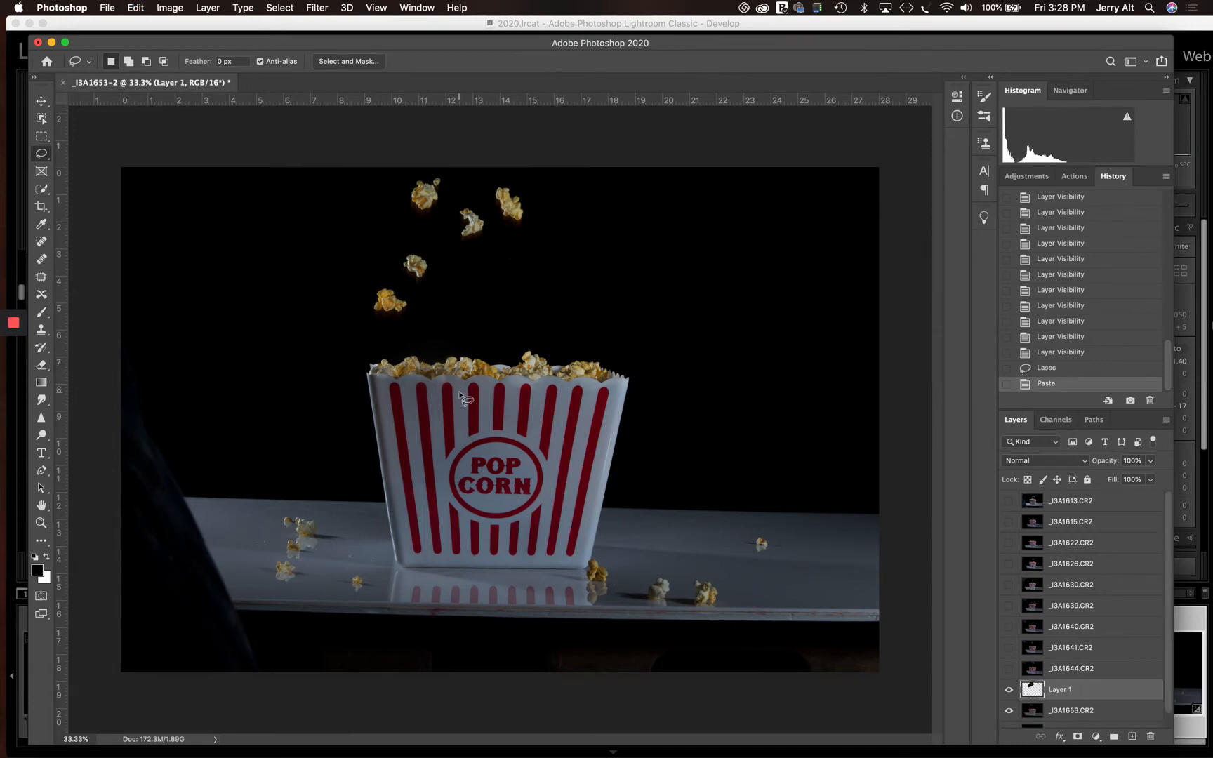
pyautogui.scroll(-1, 1087, 625)
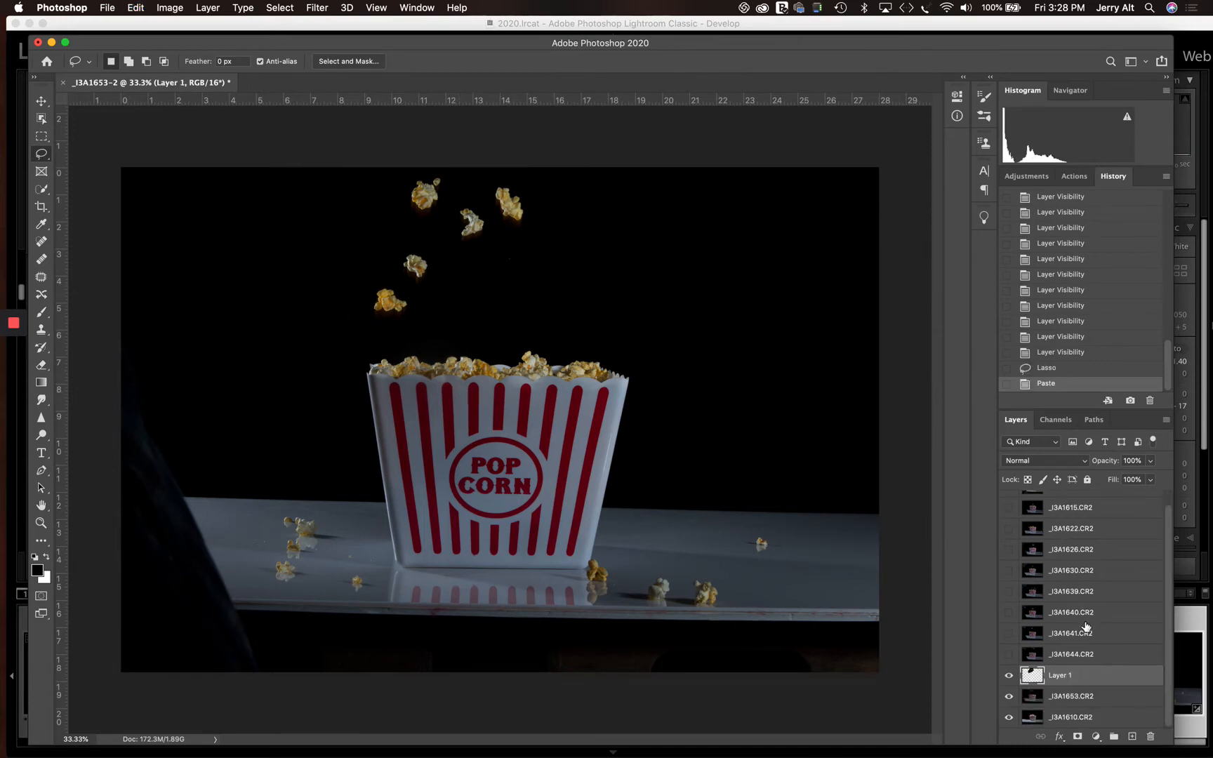
pyautogui.click(1010, 676)
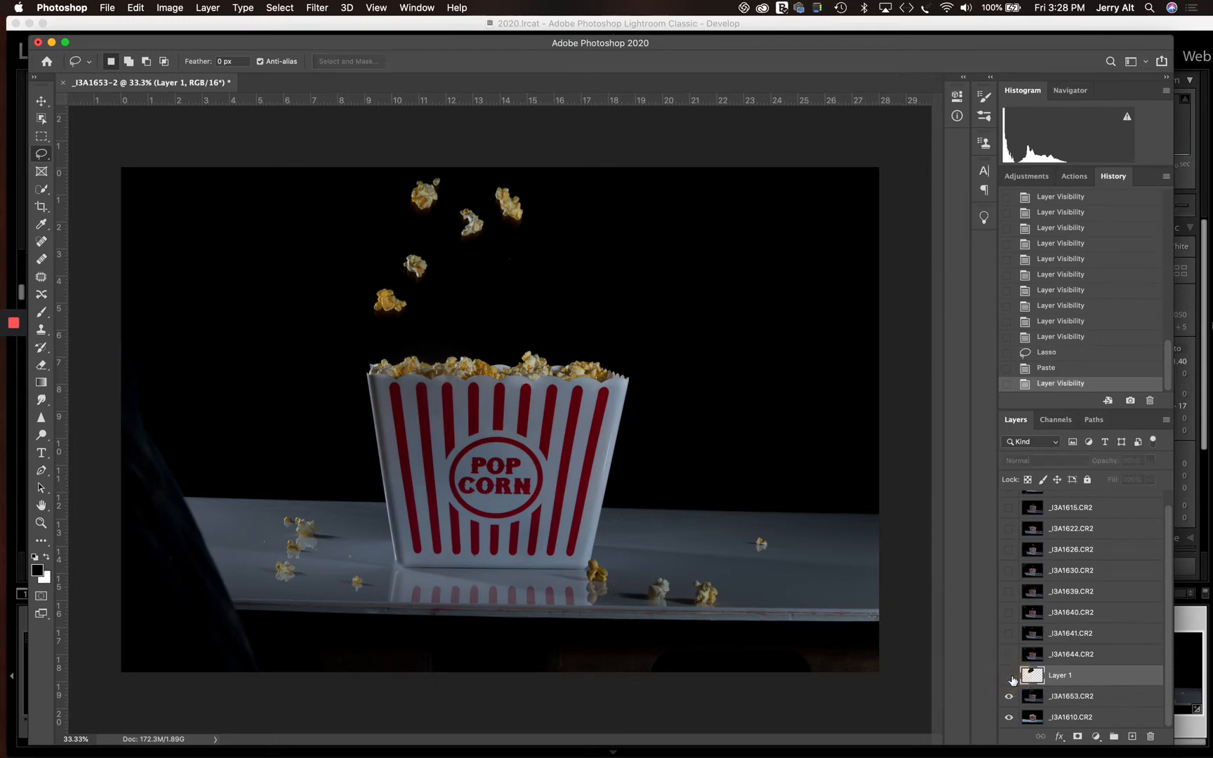
pyautogui.click(1010, 675)
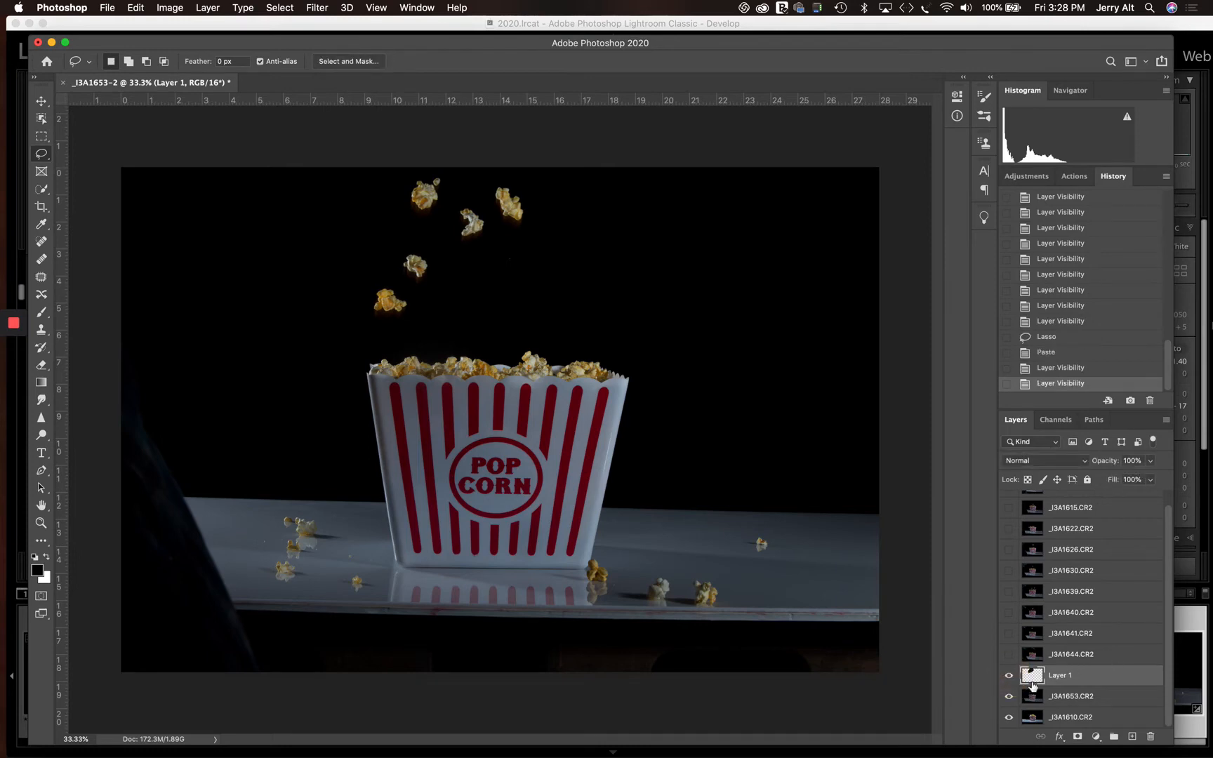
# Hide the _I3A1653.CR2 photo, check Layer 1's copied popcorn over the base photo, and set Layer 1's blend mode to Screen
pyautogui.click(1009, 697)
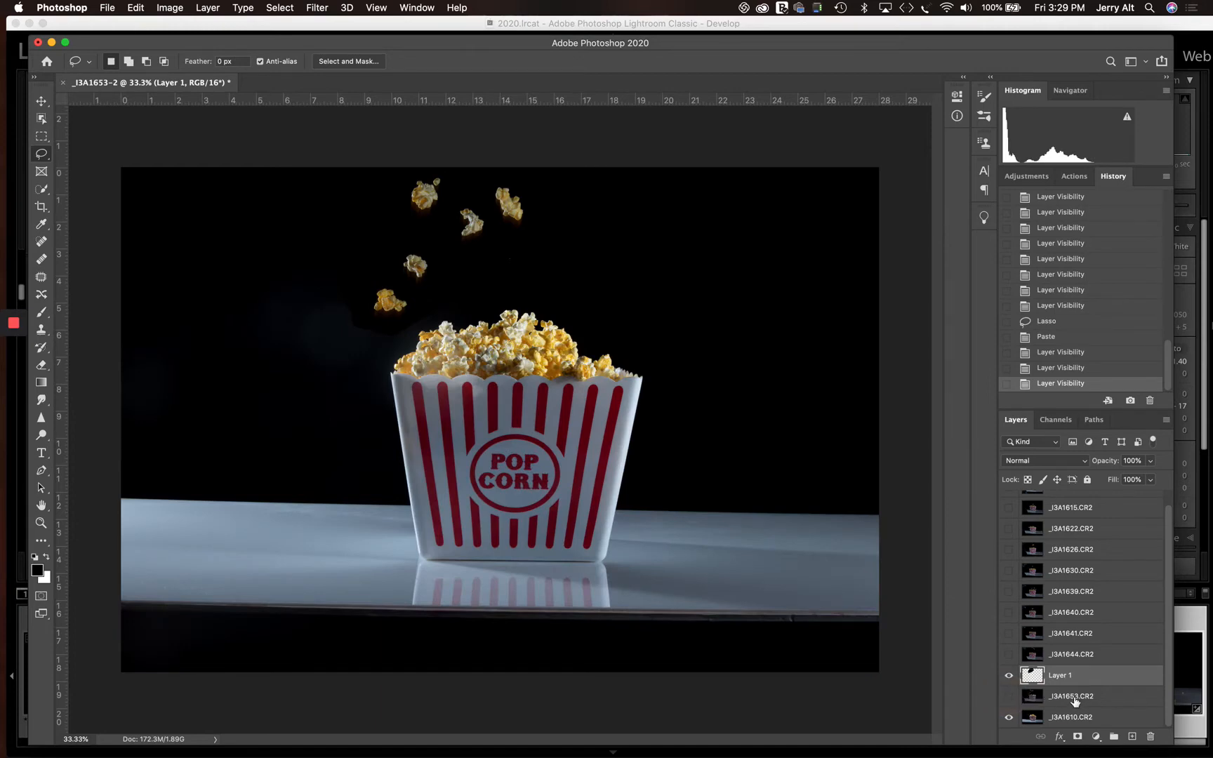
pyautogui.click(1010, 675)
pyautogui.click(1010, 675)
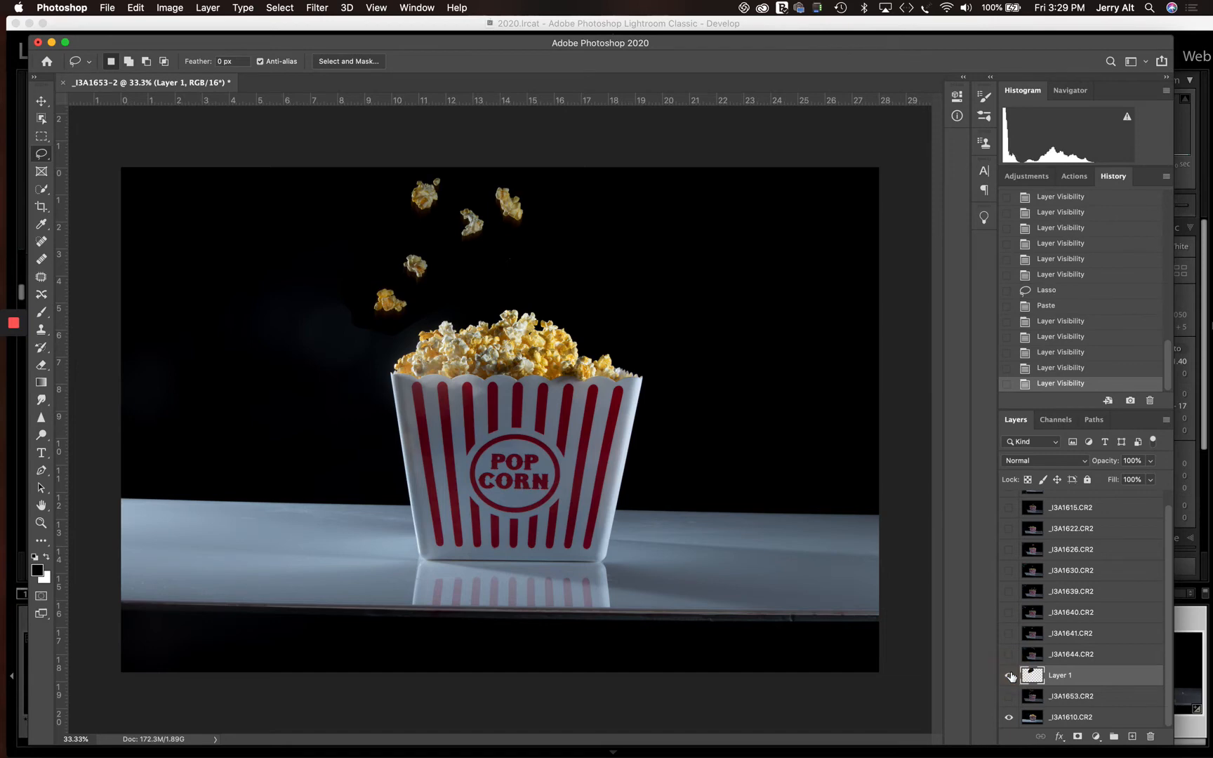
pyautogui.click(1010, 676)
pyautogui.click(1010, 675)
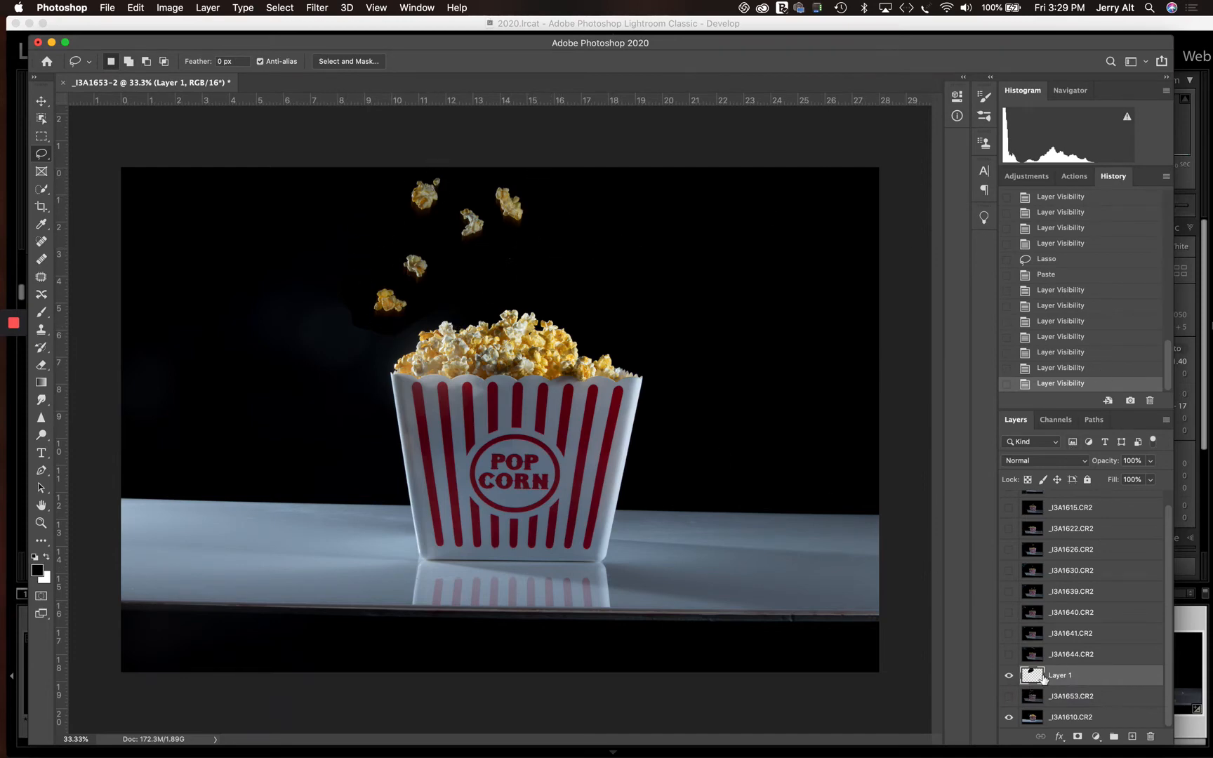
pyautogui.click(1056, 461)
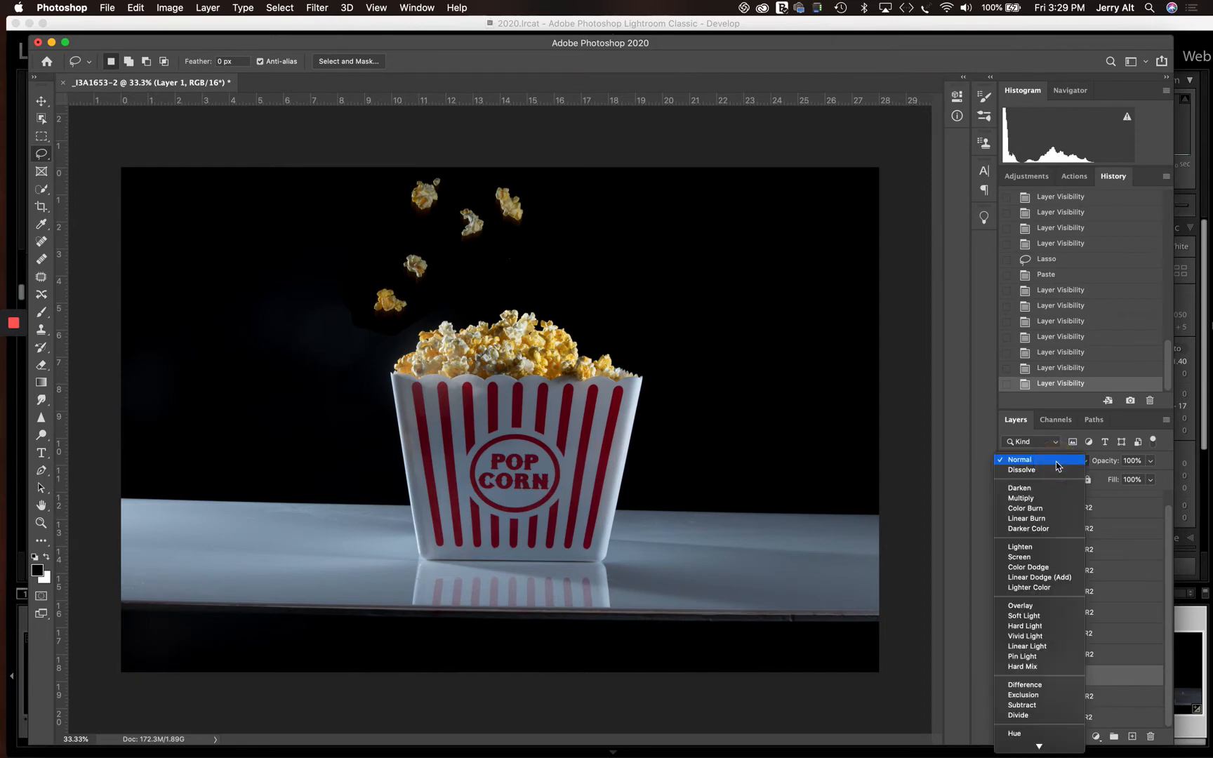
pyautogui.click(1036, 558)
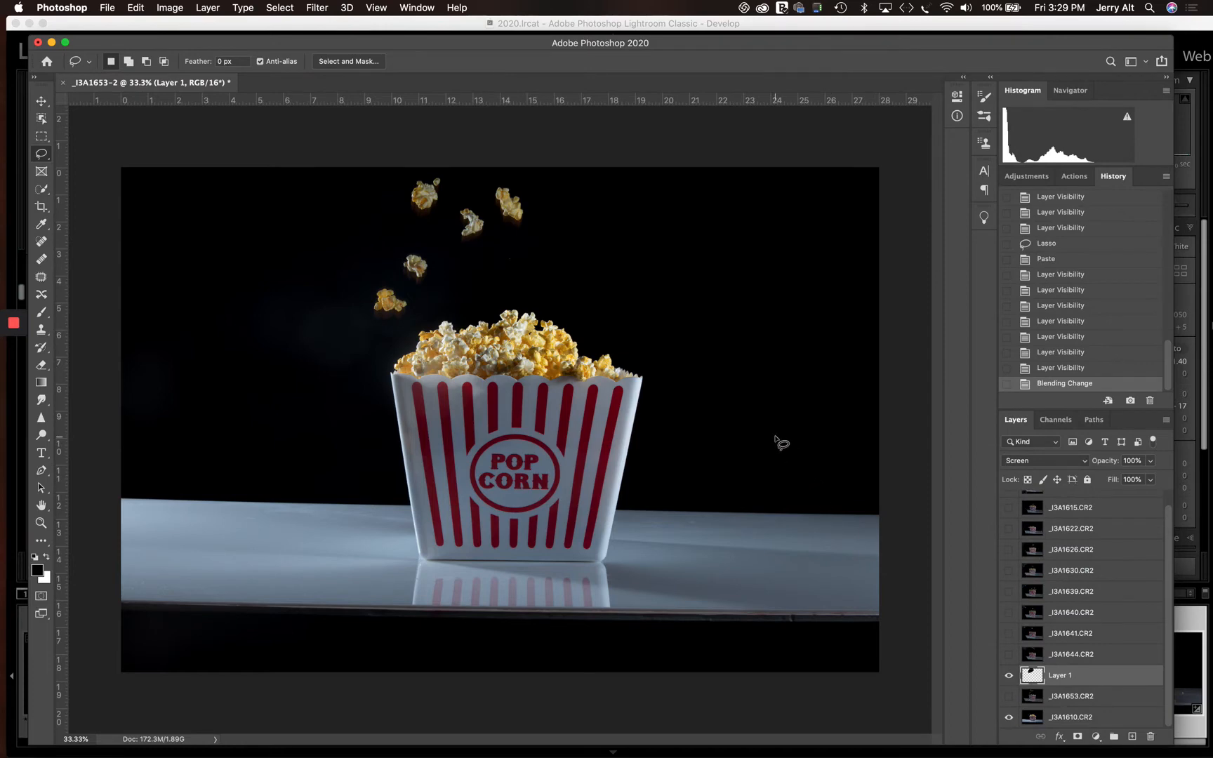
# Show the _I3A1644.CR2 photo, lasso its airborne popcorn pieces near the image's upper edge, and copy them onto a new layer
pyautogui.click(1010, 654)
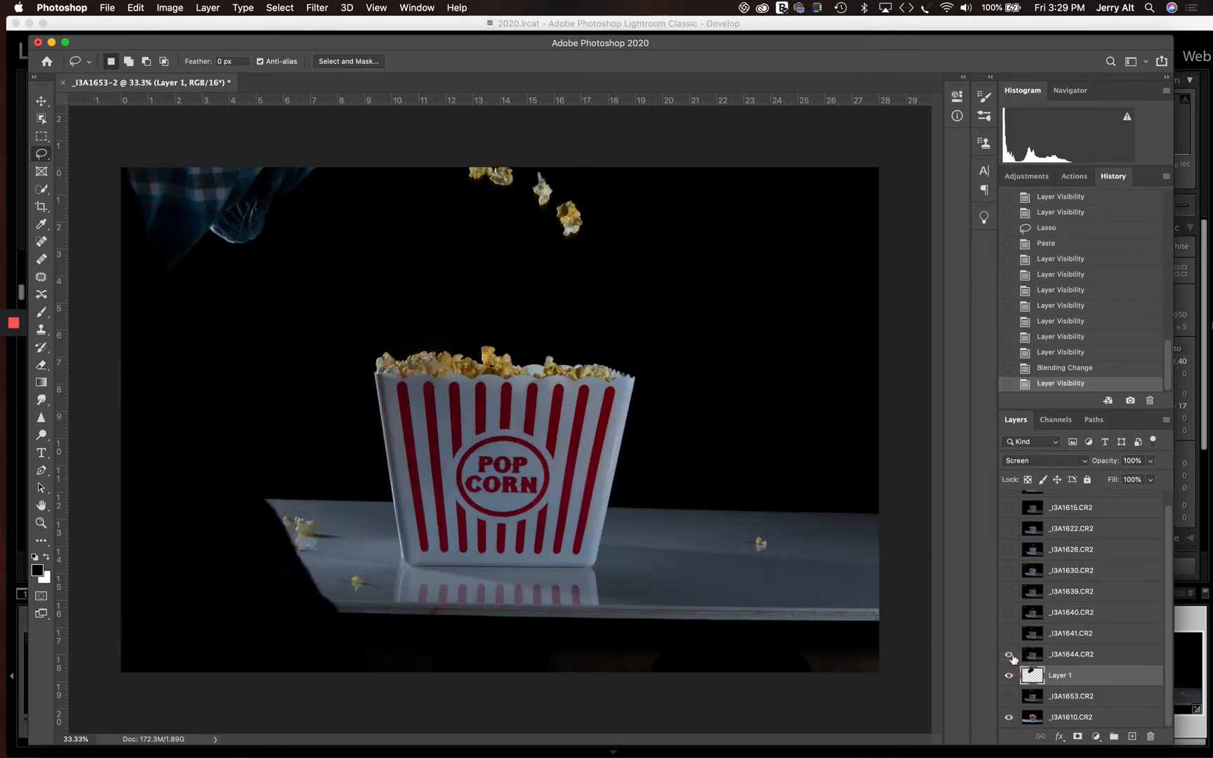
pyautogui.click(1010, 655)
pyautogui.click(1009, 654)
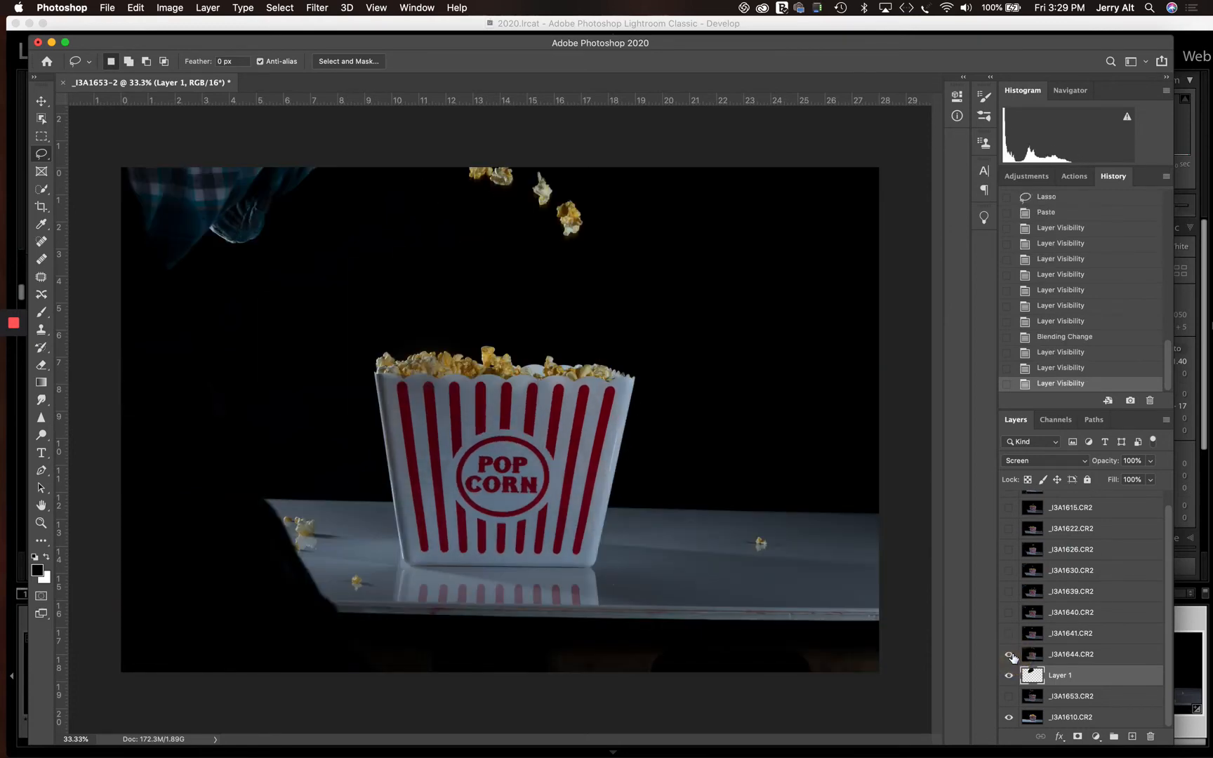
pyautogui.click(1069, 656)
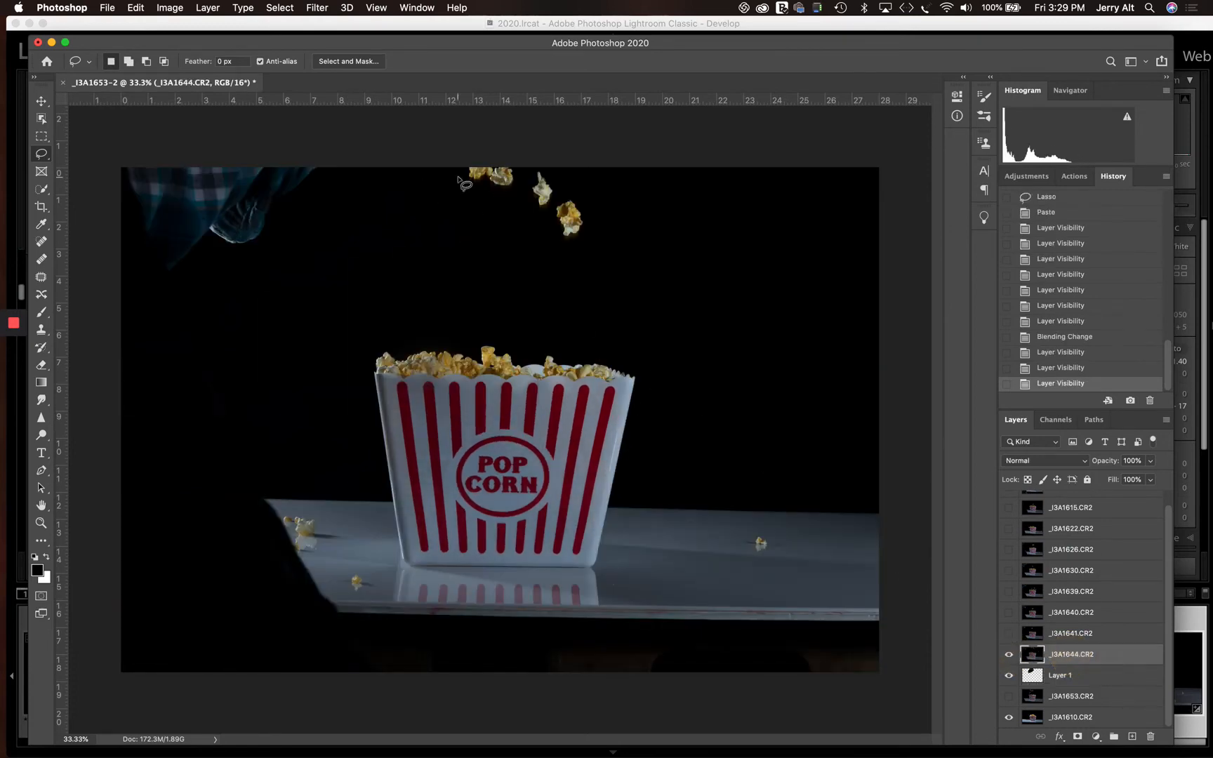
pyautogui.moveTo(461, 177)
pyautogui.mouseDown()
pyautogui.moveTo(511, 211)
pyautogui.moveTo(602, 249)
pyautogui.mouseUp()
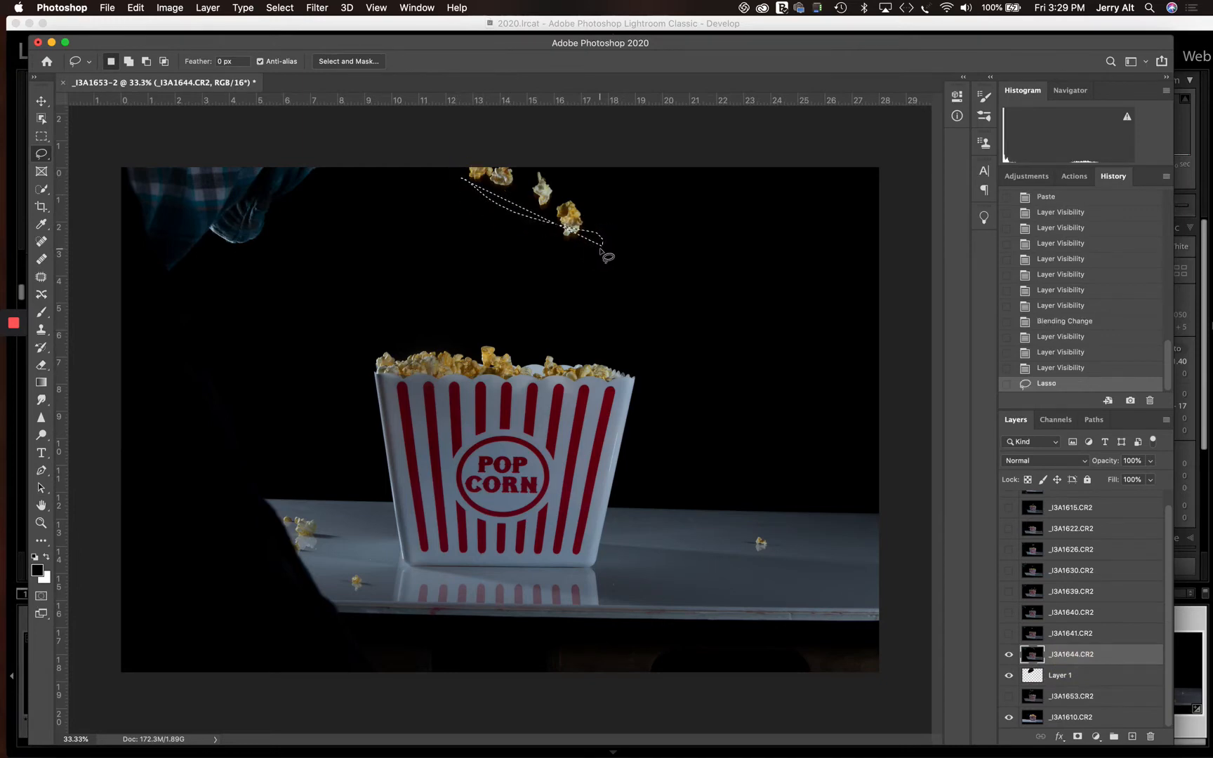
pyautogui.click(599, 248)
pyautogui.moveTo(447, 168)
pyautogui.mouseDown()
pyautogui.moveTo(476, 212)
pyautogui.moveTo(567, 257)
pyautogui.moveTo(583, 254)
pyautogui.moveTo(604, 204)
pyautogui.moveTo(579, 166)
pyautogui.moveTo(507, 138)
pyautogui.moveTo(464, 144)
pyautogui.mouseUp()
pyautogui.press('super+c')
pyautogui.press('super+v')
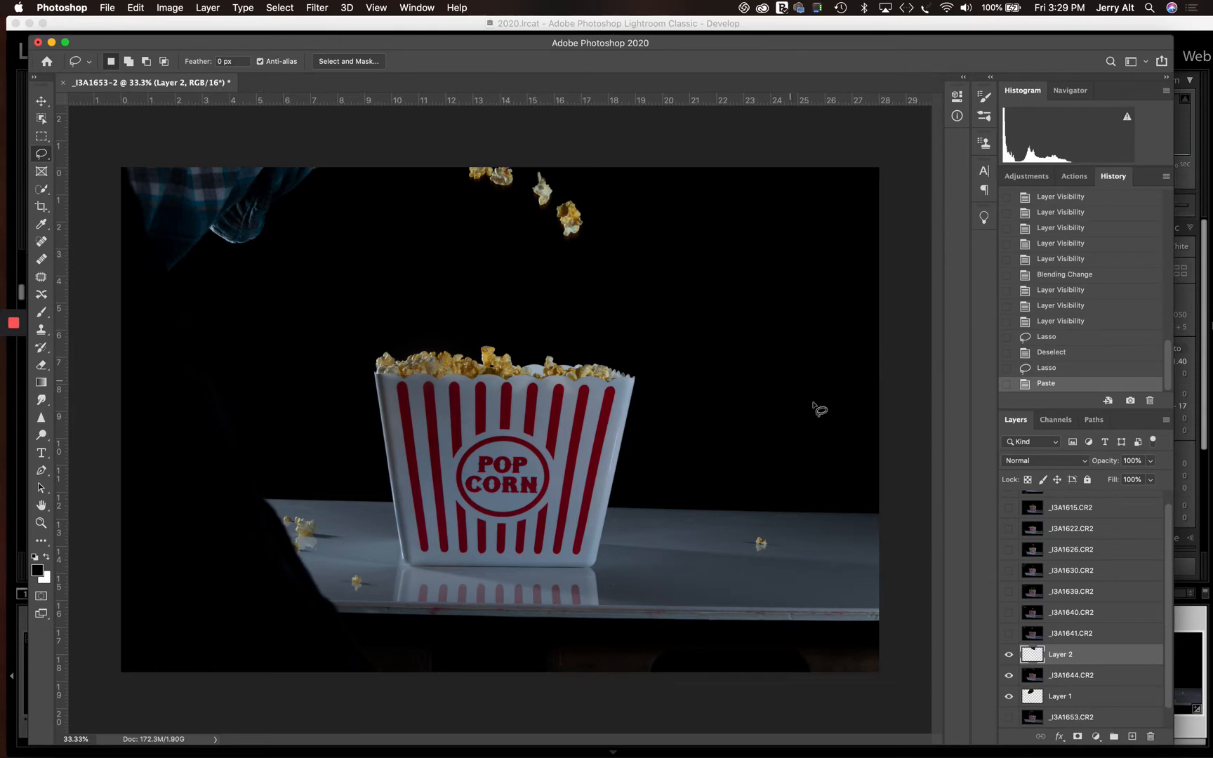
# Hide the _I3A1644.CR2 photo and compare the composite with and without Layer 2's popcorn, leaving Layer 2 hidden
pyautogui.click(1010, 676)
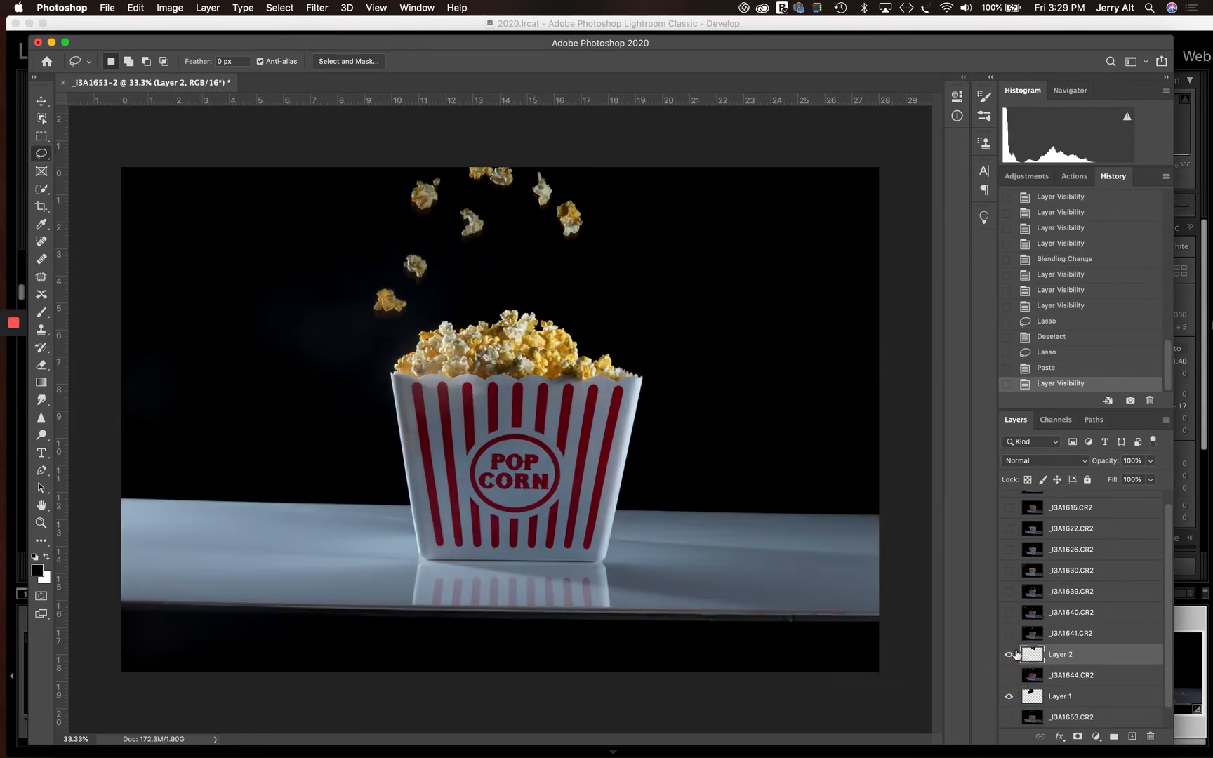
pyautogui.click(1010, 654)
pyautogui.click(1011, 654)
pyautogui.click(1011, 654)
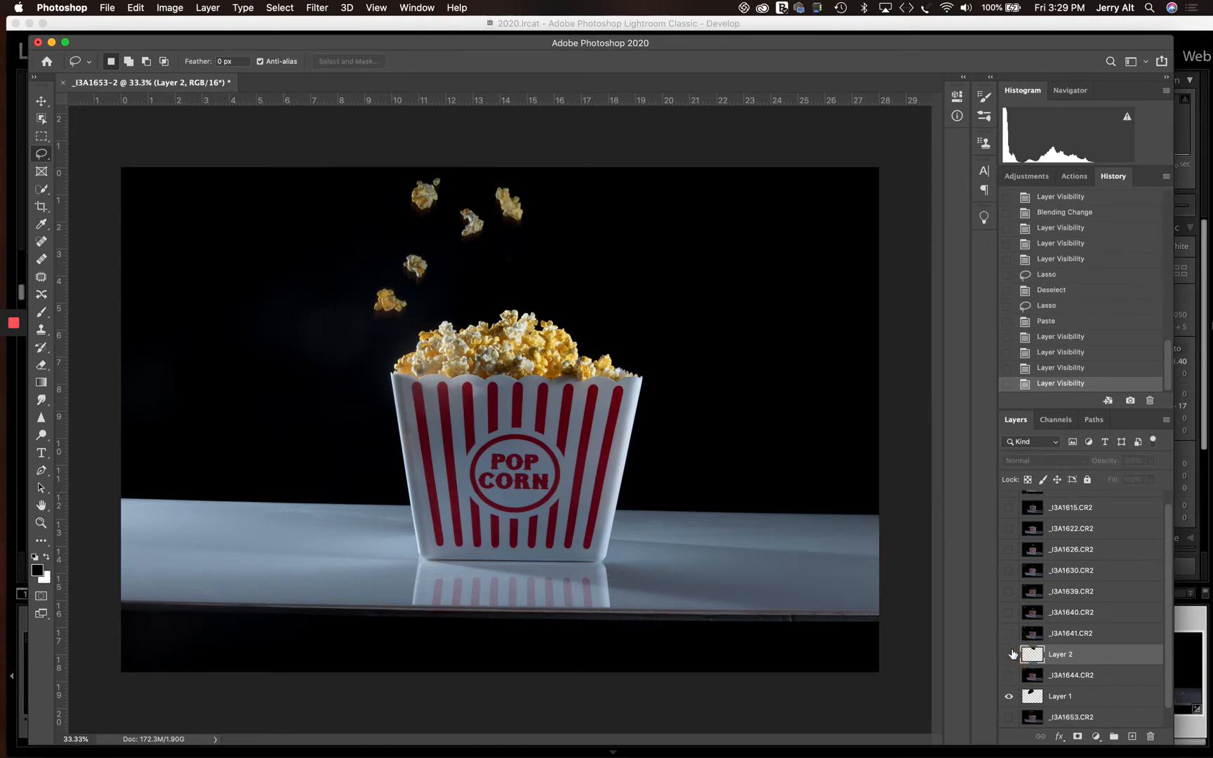
pyautogui.click(1011, 654)
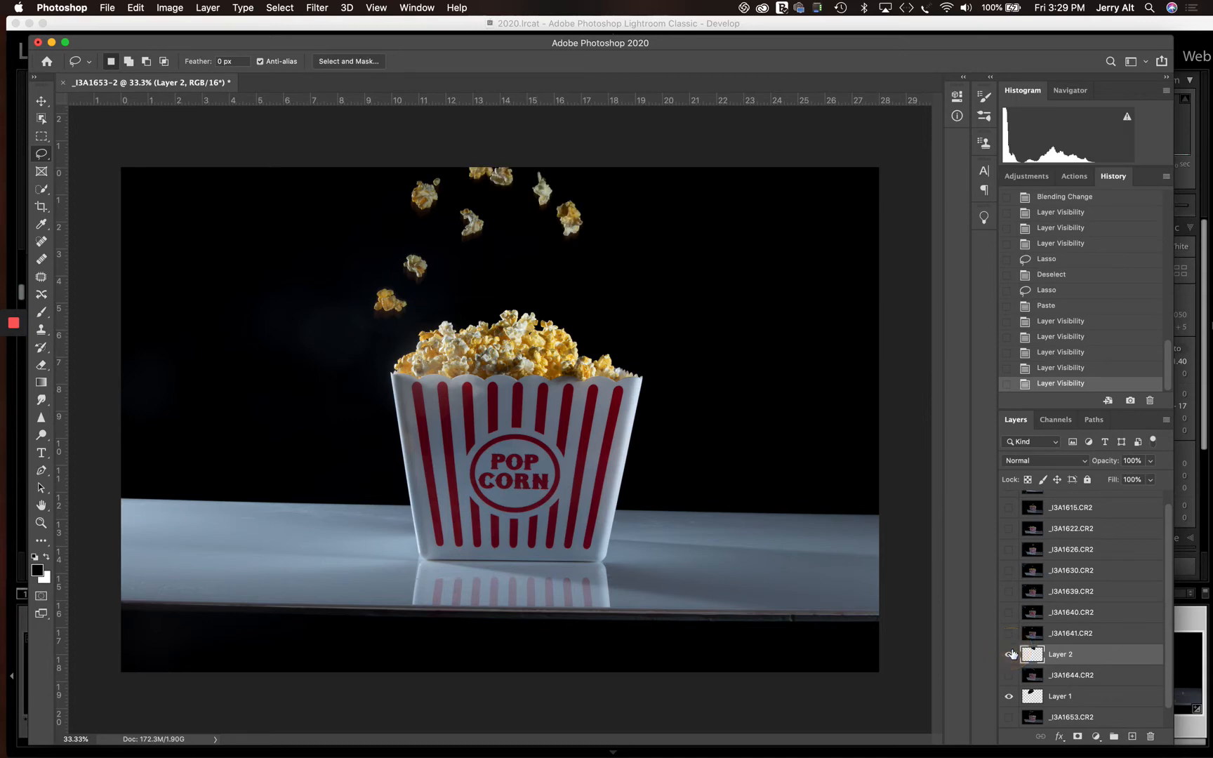
pyautogui.click(1011, 654)
pyautogui.click(1011, 654)
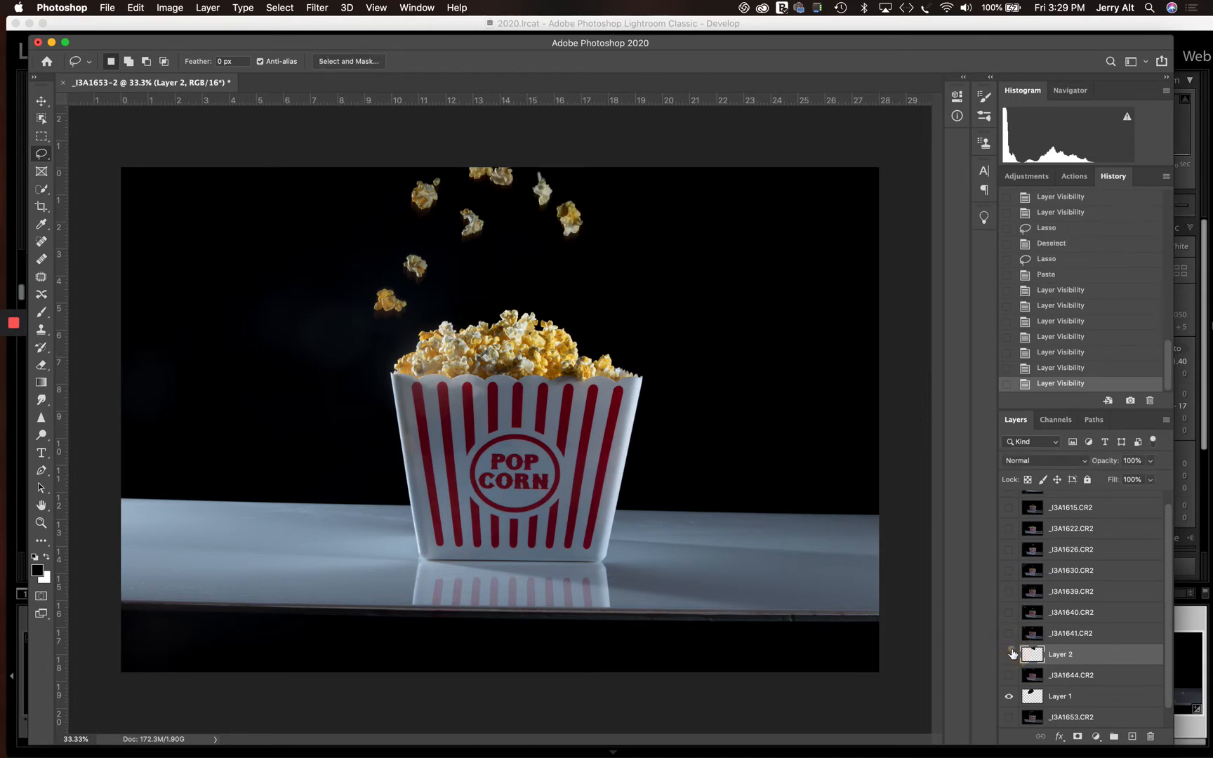
pyautogui.click(1011, 654)
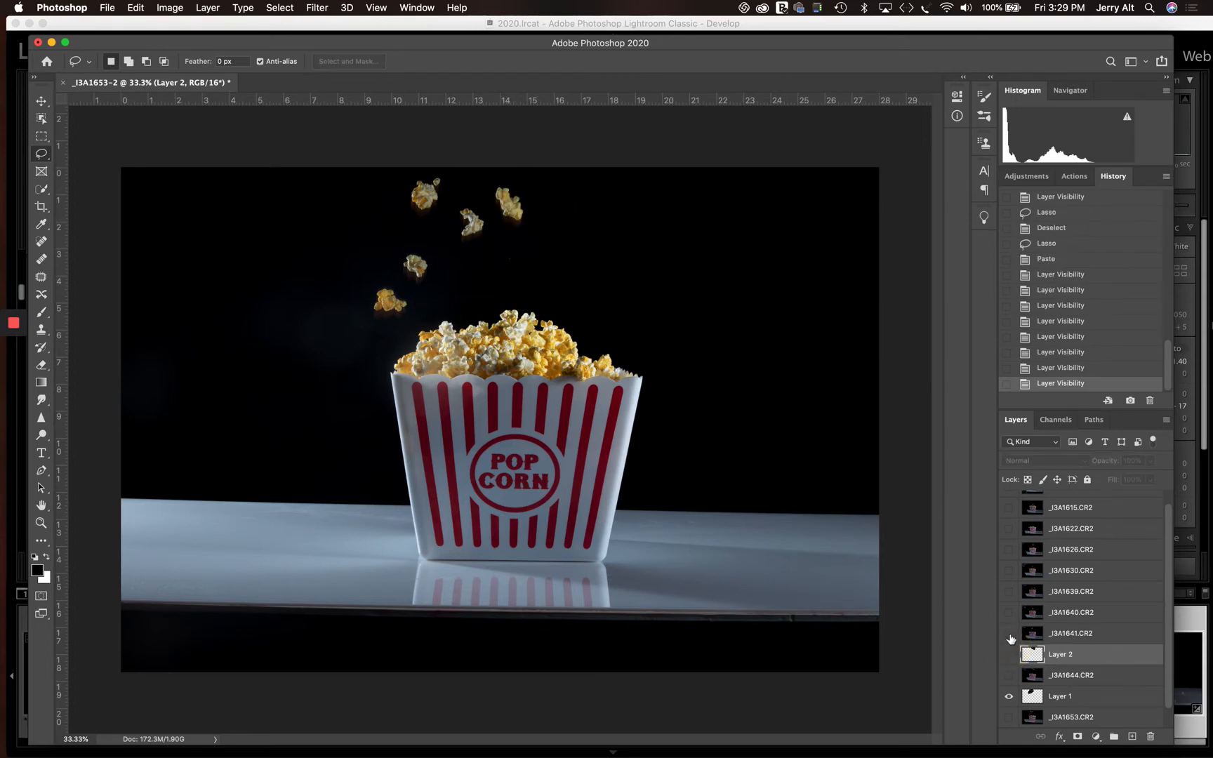
# Show the _I3A1641.CR2 photo, lasso the single popcorn piece floating high above the box, and copy it onto a new layer
pyautogui.click(1009, 634)
pyautogui.click(1009, 635)
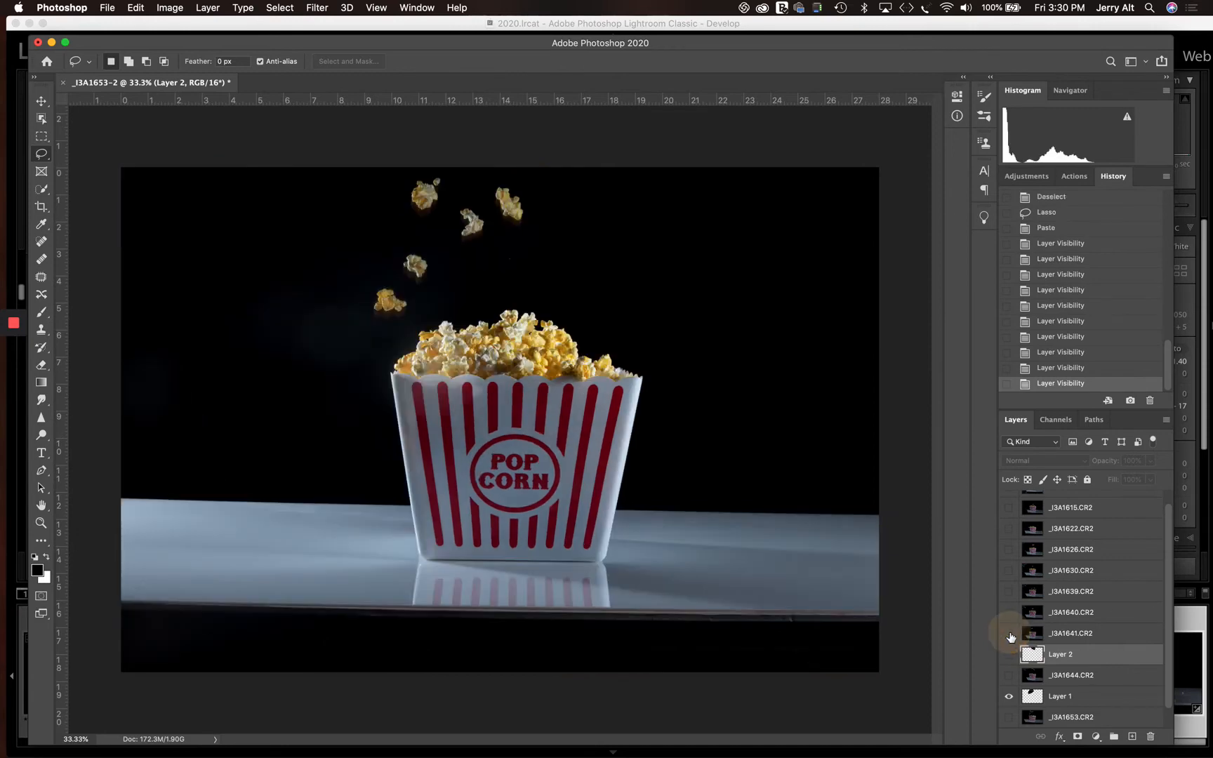
pyautogui.click(1009, 634)
pyautogui.click(1009, 635)
pyautogui.click(1010, 635)
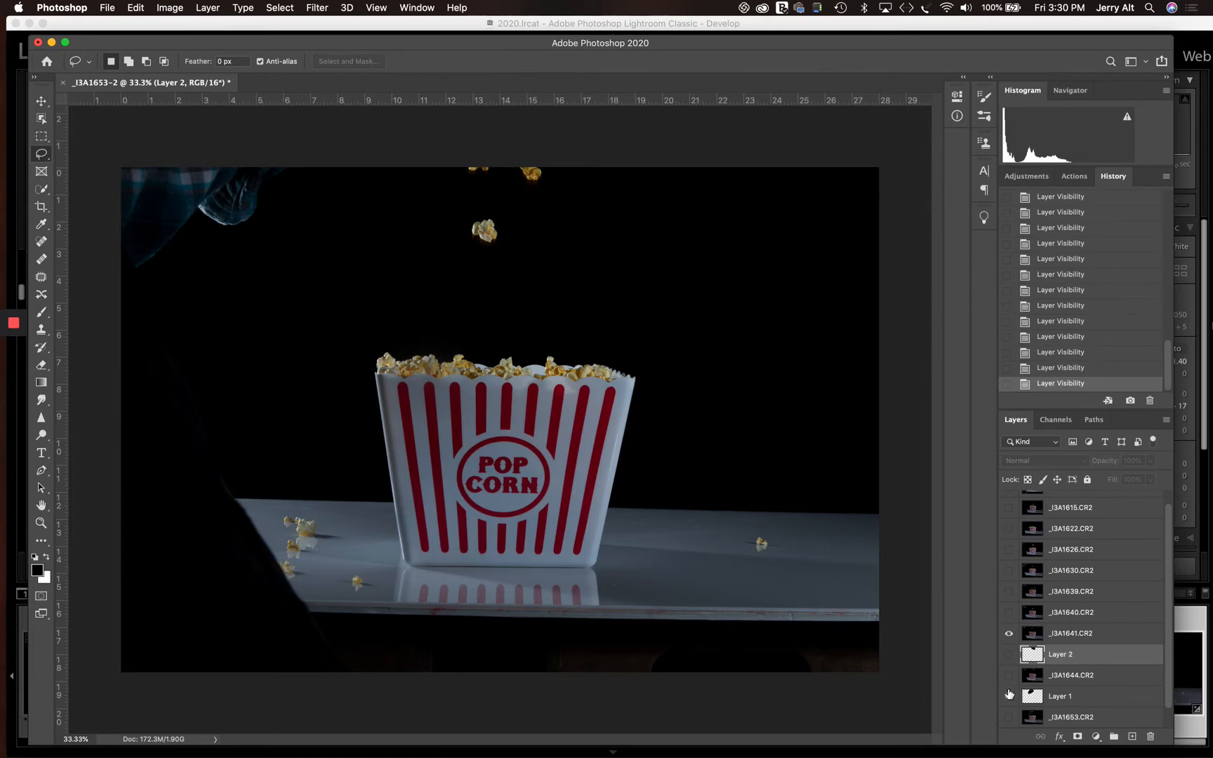
pyautogui.click(1058, 634)
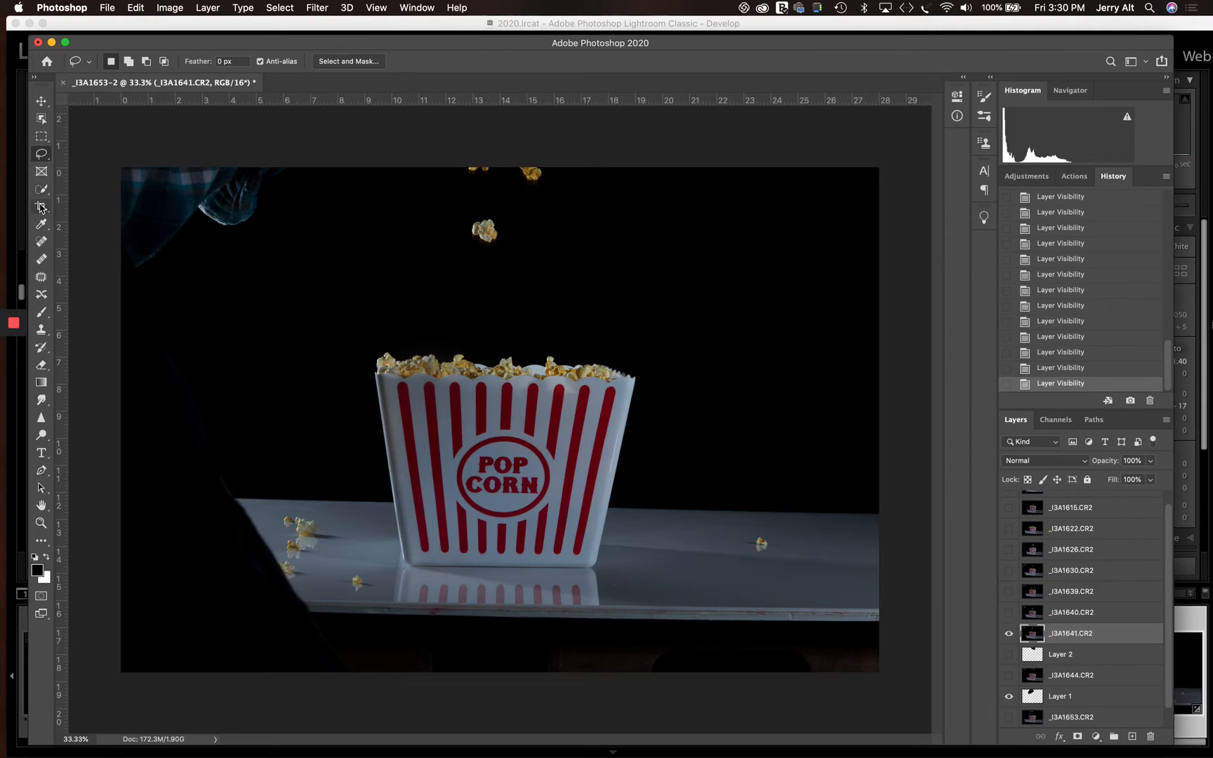
pyautogui.click(462, 224)
pyautogui.moveTo(462, 223)
pyautogui.mouseDown()
pyautogui.moveTo(481, 263)
pyautogui.moveTo(516, 228)
pyautogui.moveTo(474, 196)
pyautogui.moveTo(457, 219)
pyautogui.mouseUp()
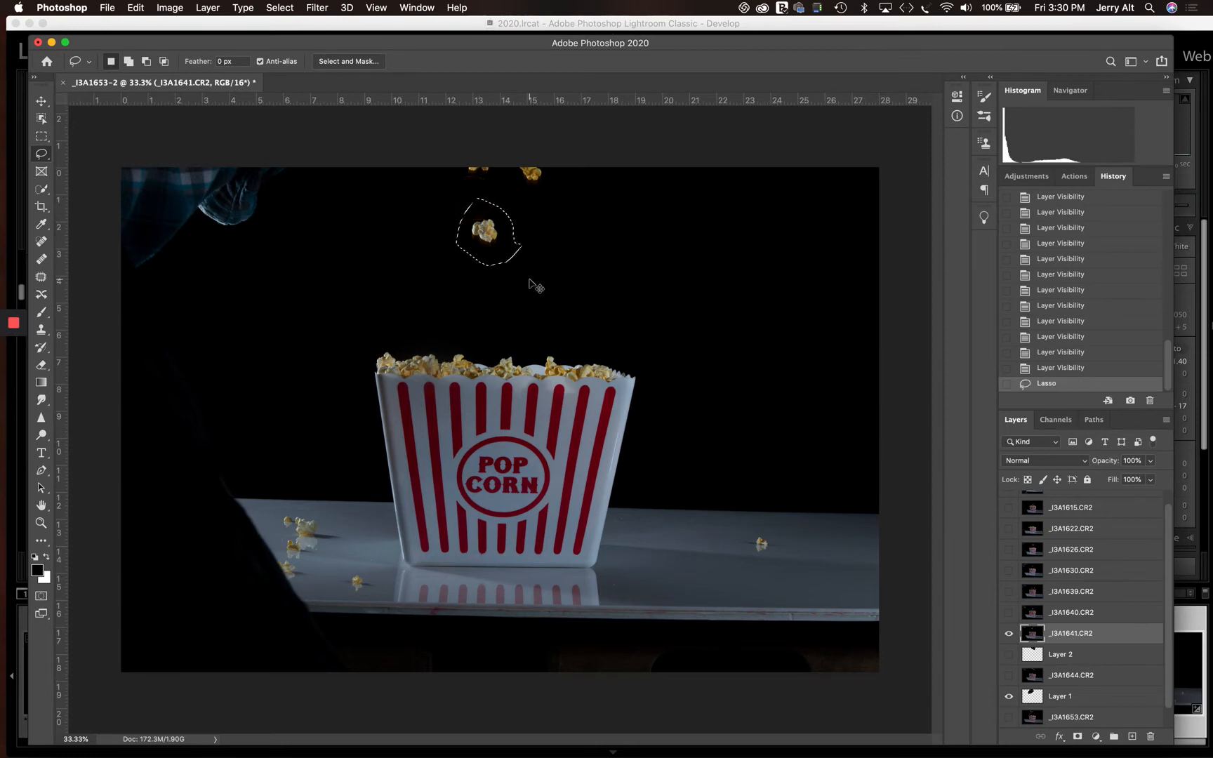
pyautogui.press('super+c')
pyautogui.press('super+v')
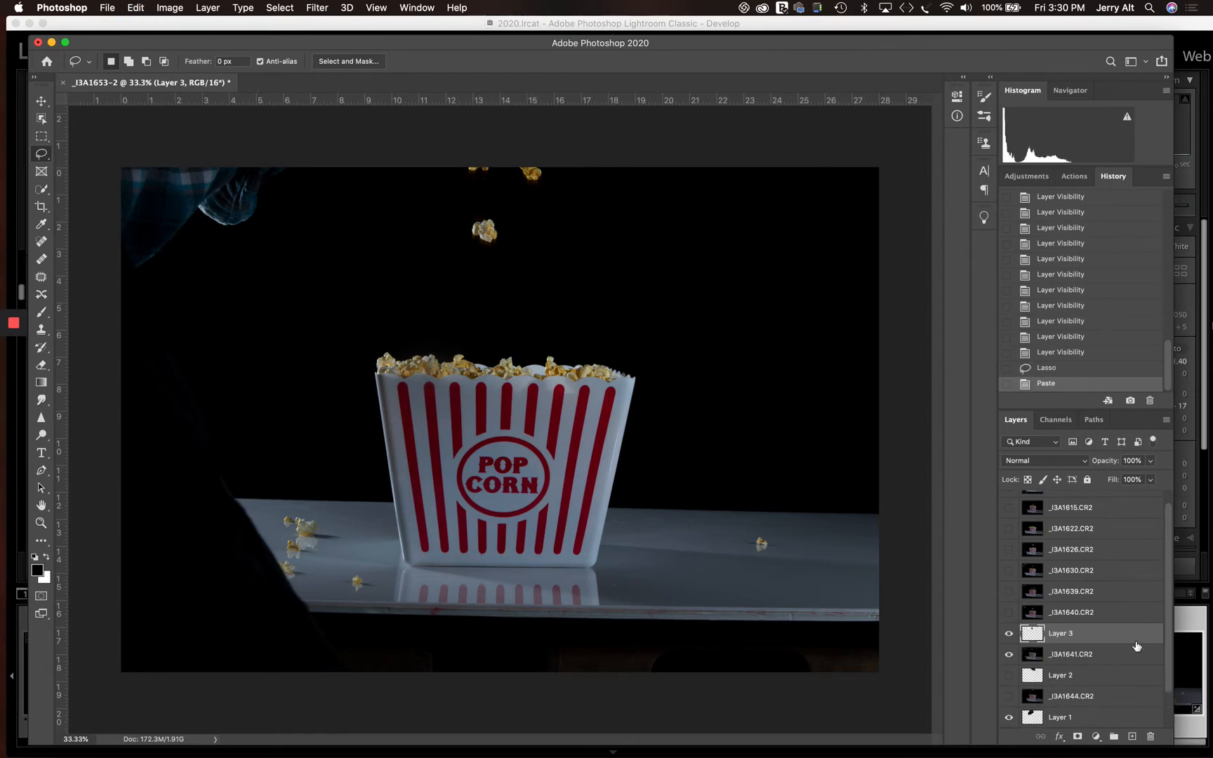
# Set Layer 3's blend mode to Screen, and swap the visible _I3A1641.CR2 photo for Layer 2
pyautogui.click(1051, 462)
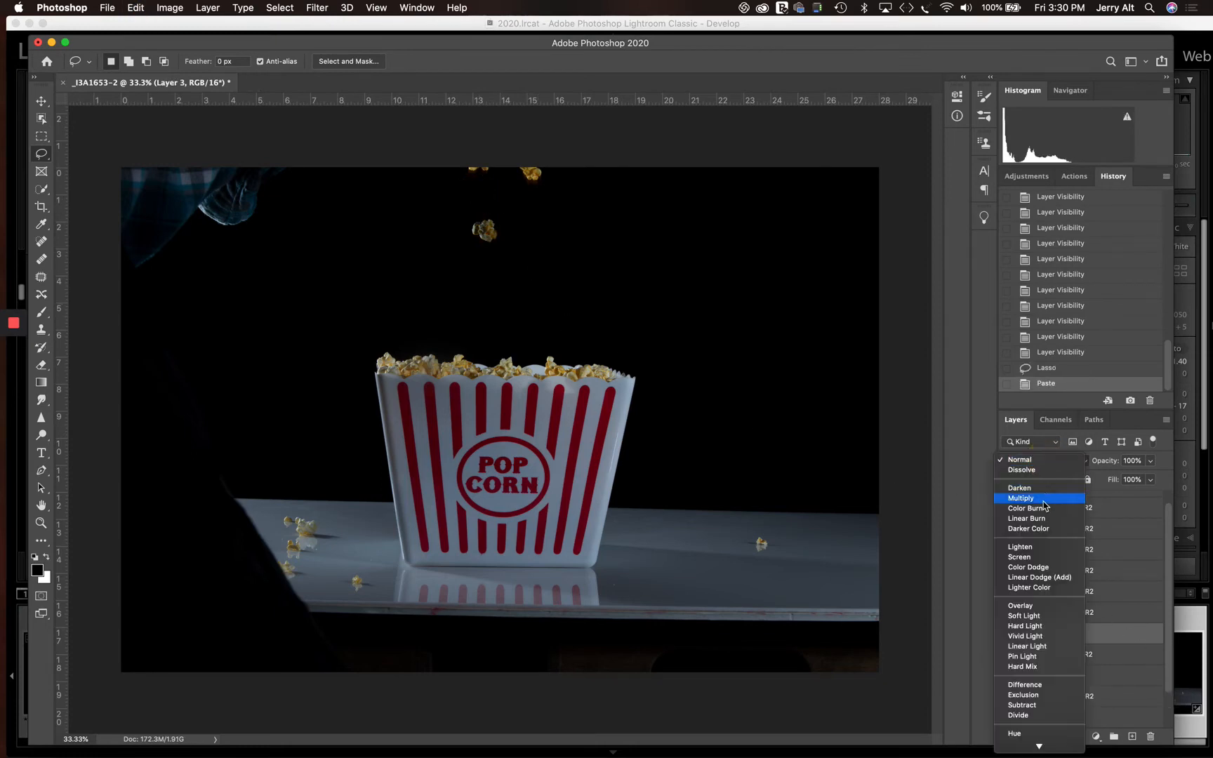
pyautogui.click(1037, 557)
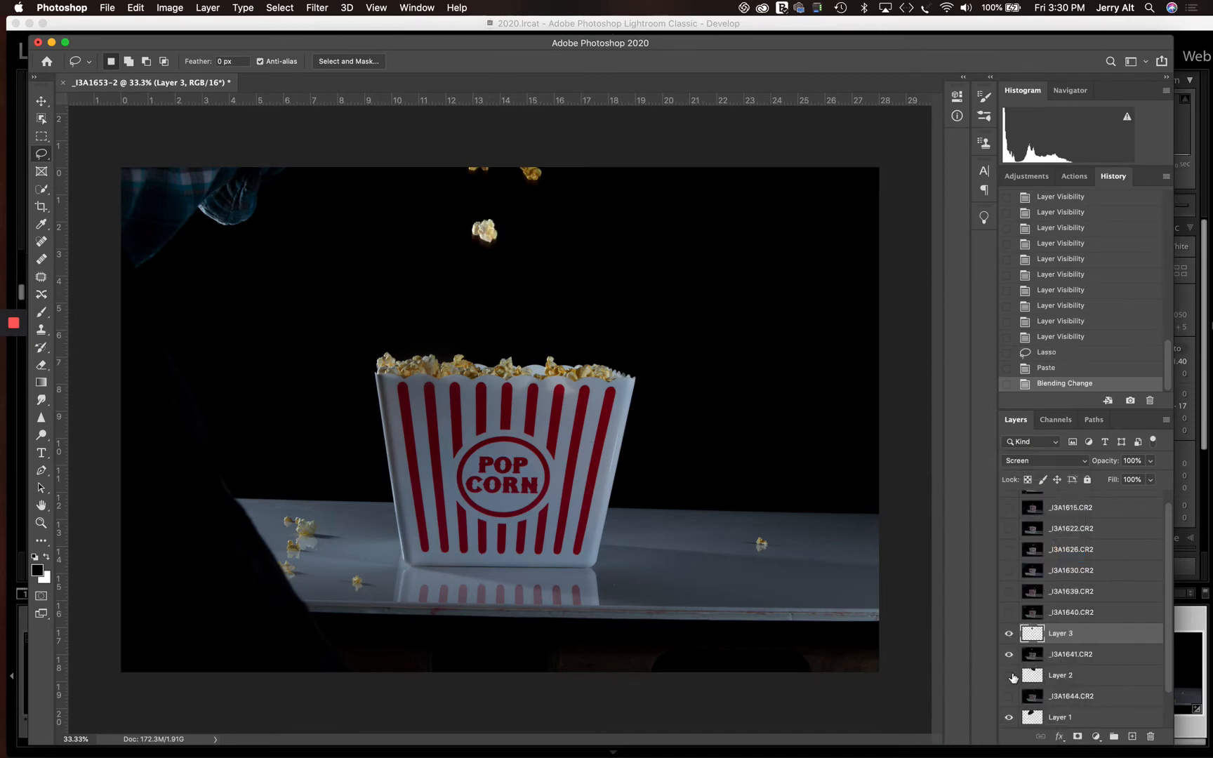
pyautogui.click(1009, 675)
pyautogui.click(1009, 654)
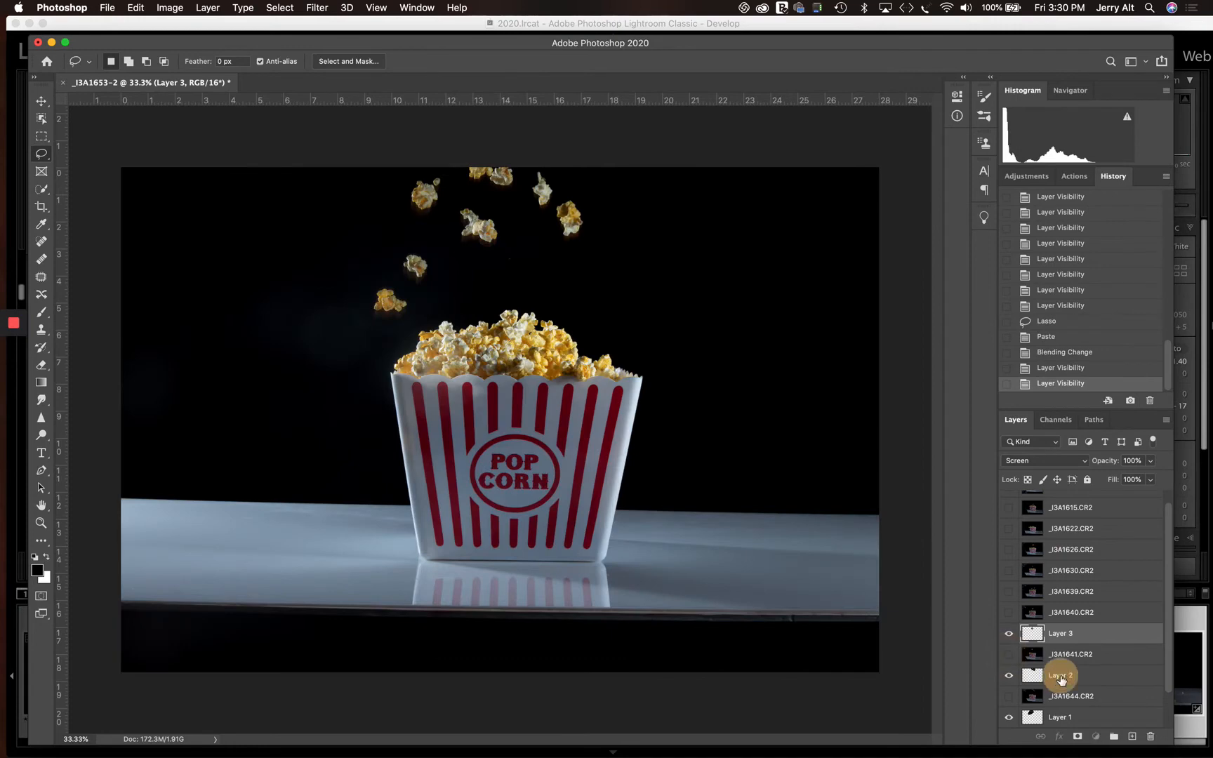
# Set the blend mode of Layer 2's popcorn pieces to Screen
pyautogui.click(1062, 677)
pyautogui.click(1045, 461)
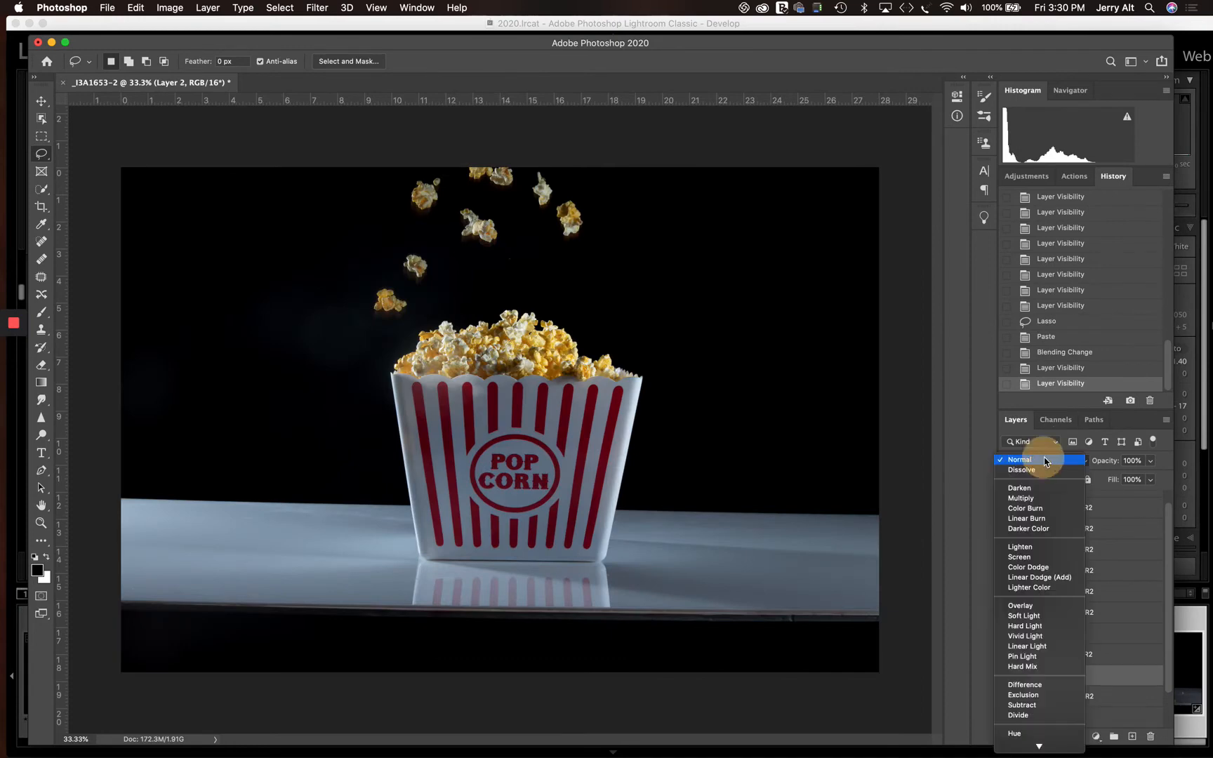
pyautogui.click(1033, 558)
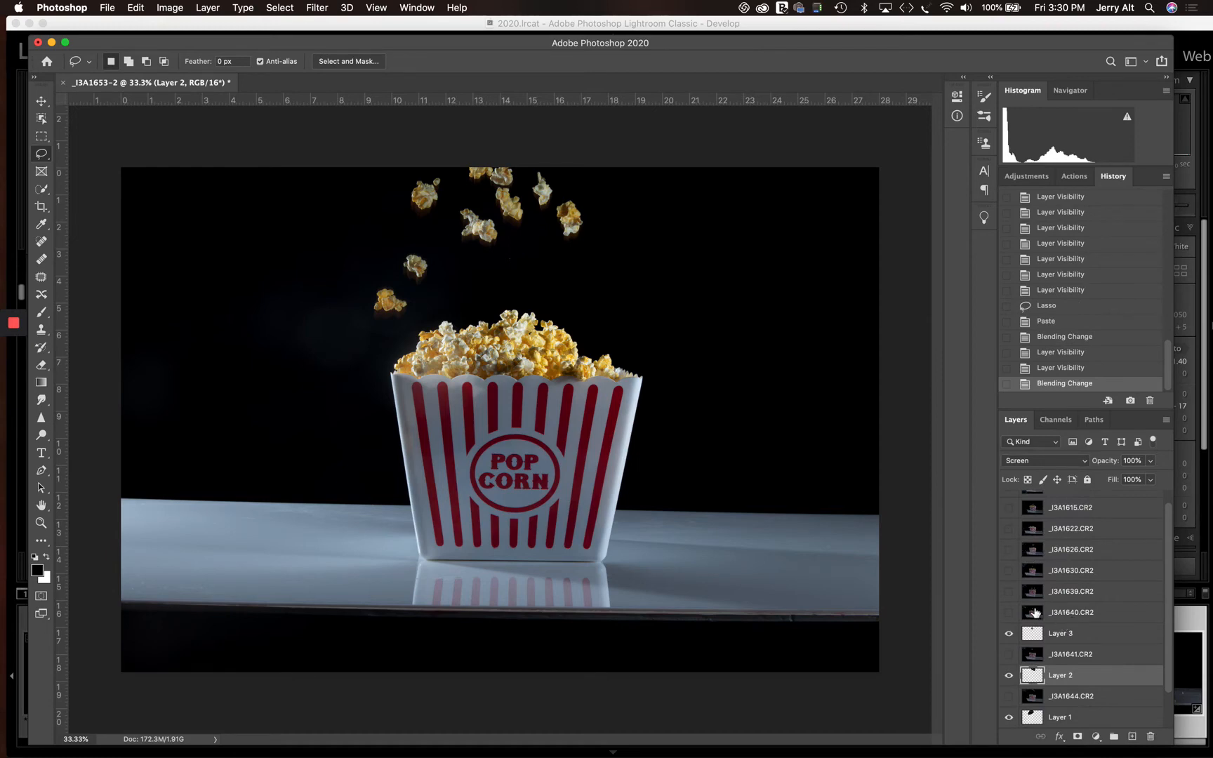
# Lasso the two airborne popcorn pieces on the _I3A1640.CR2 photo, copy them onto a new layer, and hide the source photo
pyautogui.click(1010, 613)
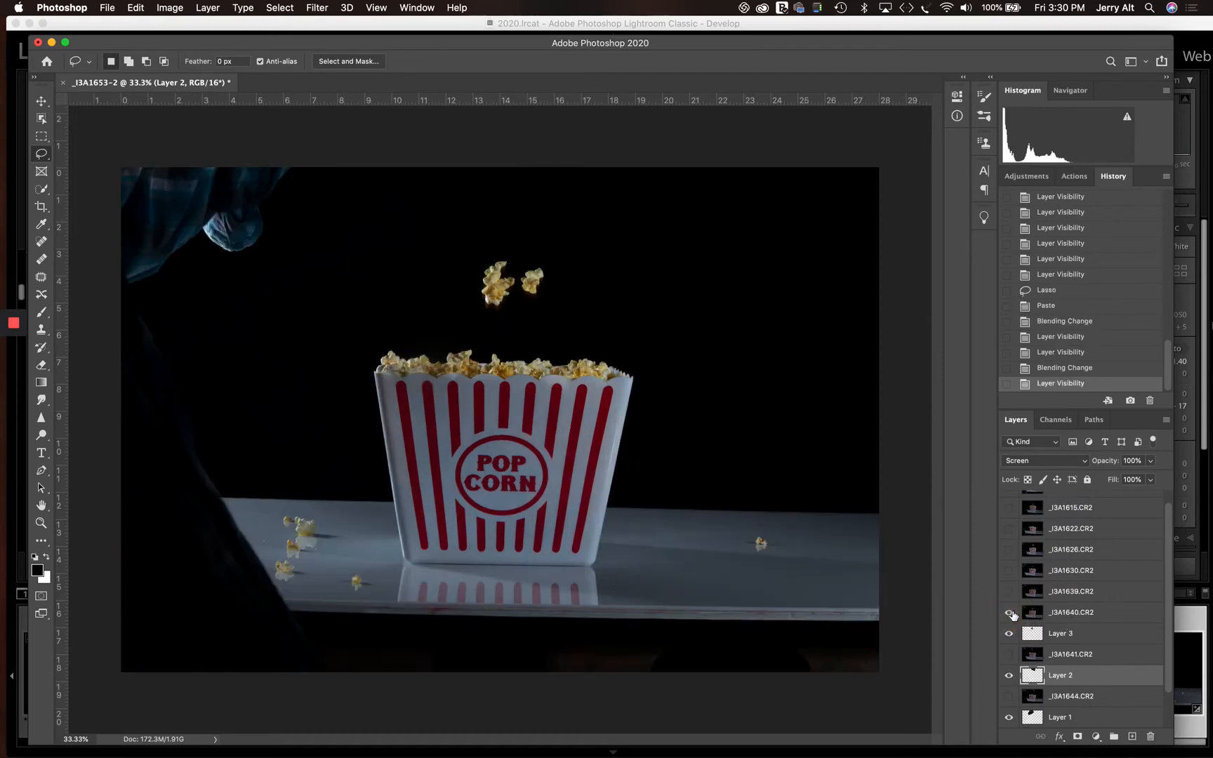
pyautogui.click(1010, 614)
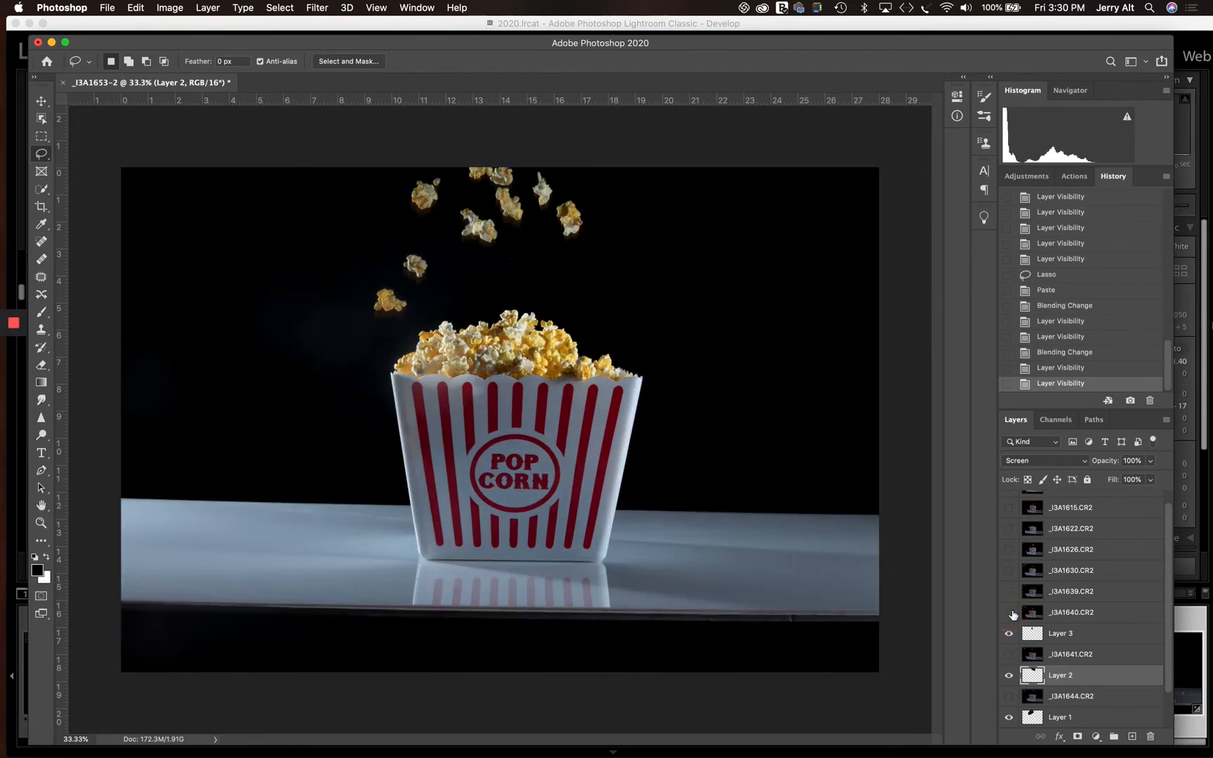
pyautogui.click(1010, 613)
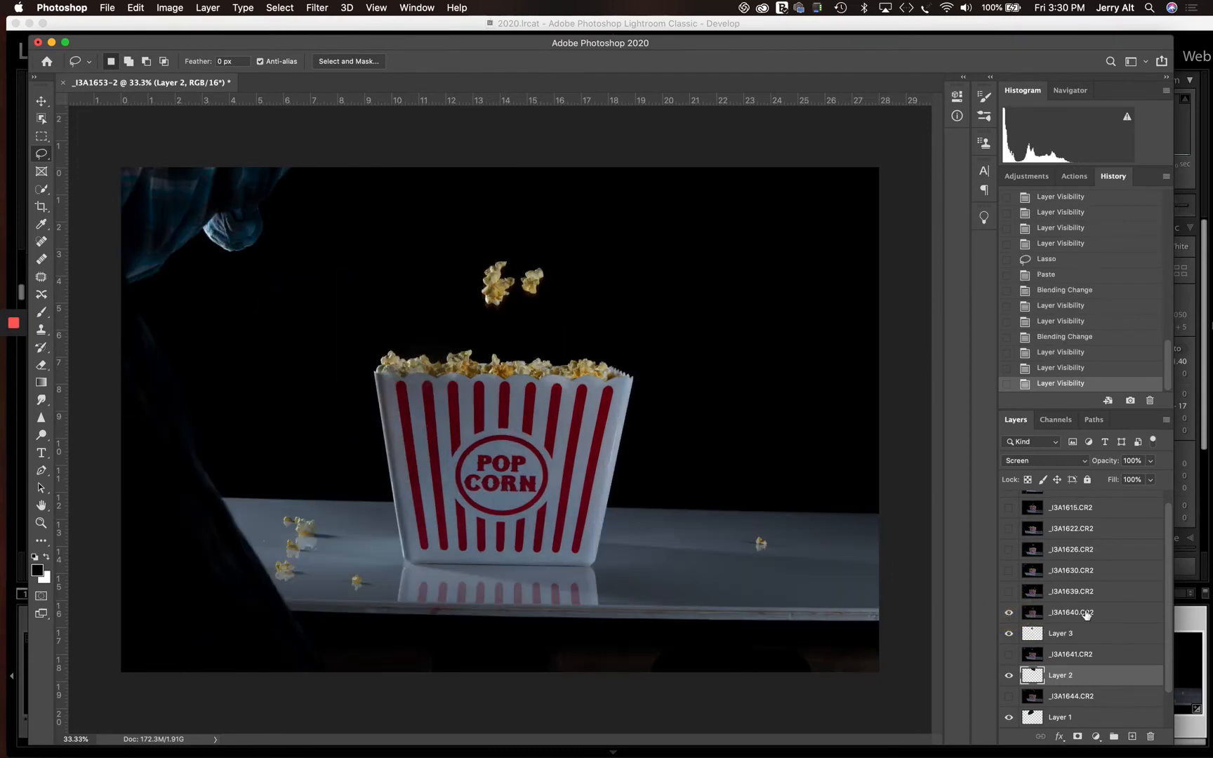
pyautogui.click(1087, 613)
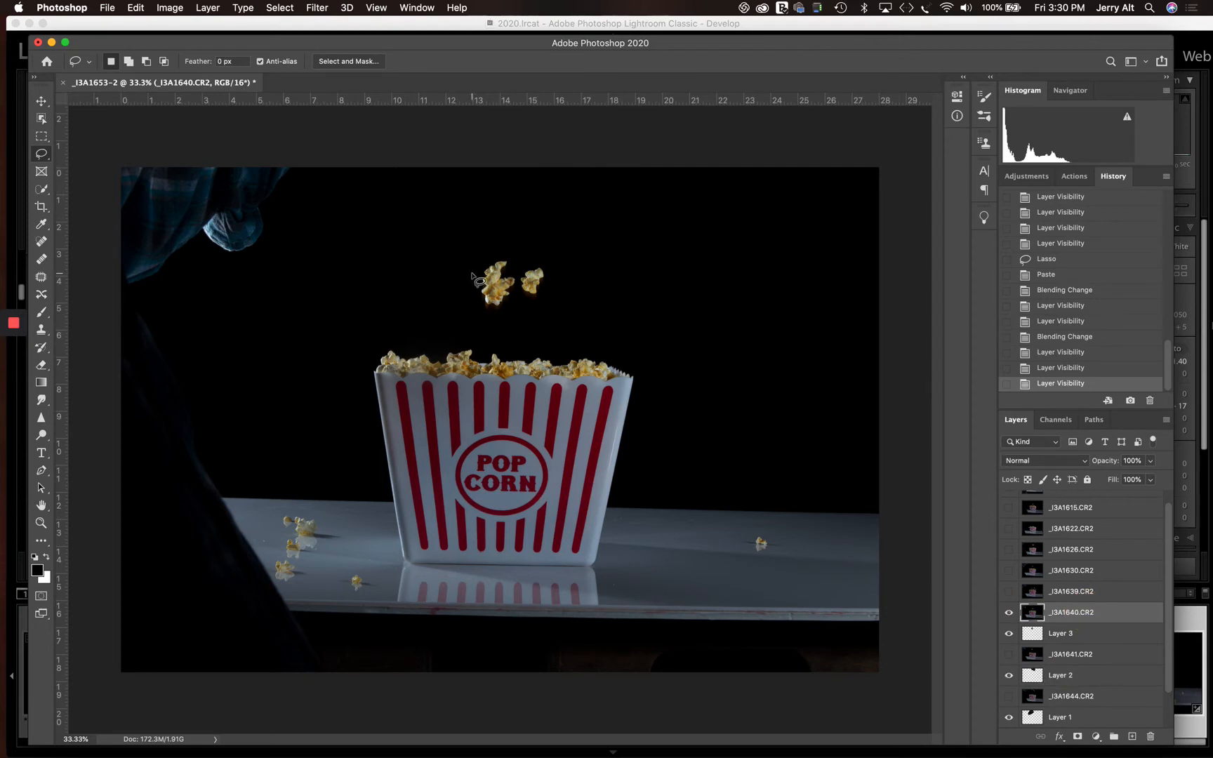
pyautogui.moveTo(474, 278)
pyautogui.mouseDown()
pyautogui.moveTo(490, 323)
pyautogui.moveTo(549, 310)
pyautogui.moveTo(562, 285)
pyautogui.moveTo(528, 254)
pyautogui.moveTo(470, 259)
pyautogui.mouseUp()
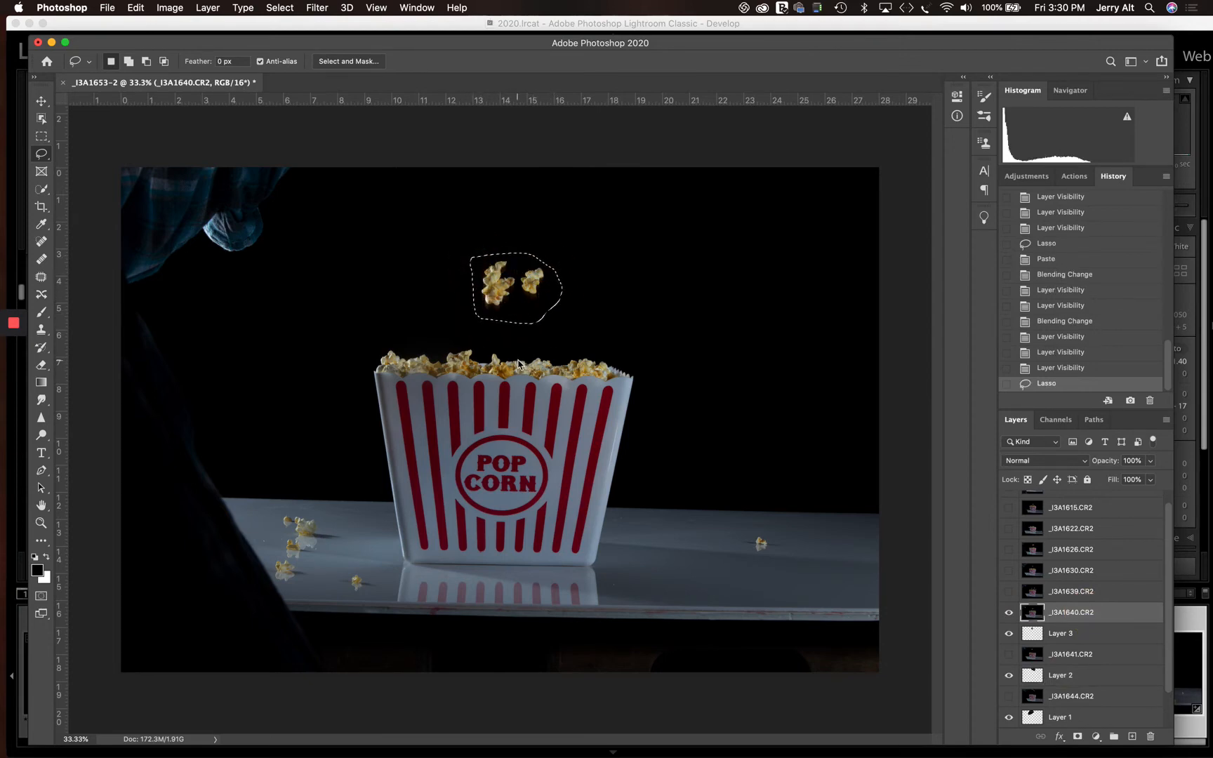
pyautogui.press('super+c')
pyautogui.press('super+v')
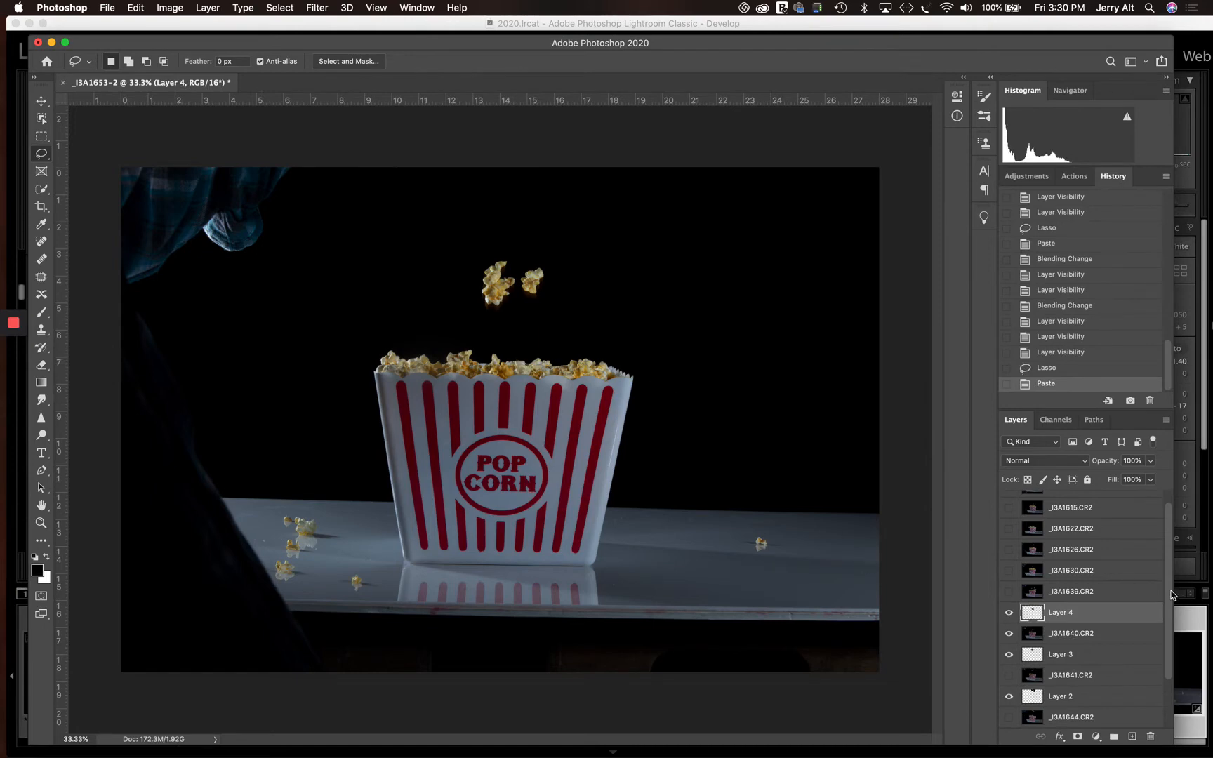
pyautogui.click(1010, 634)
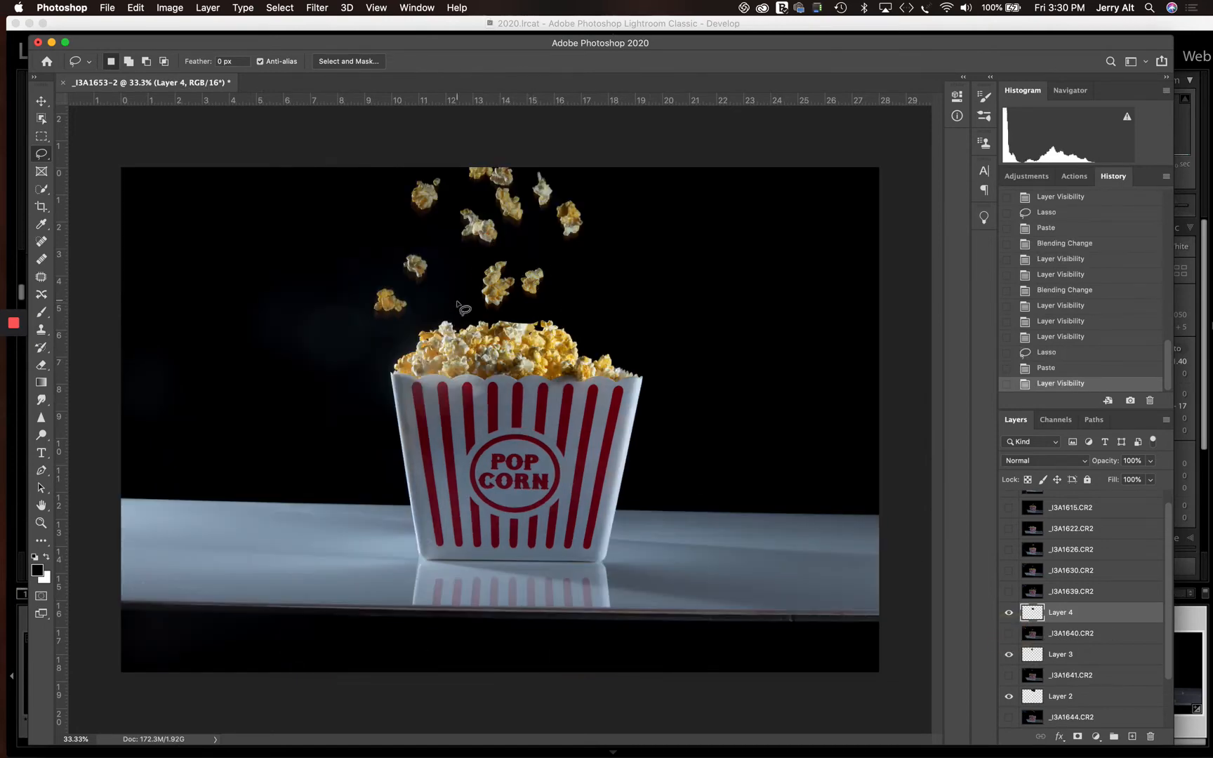
# With _I3A1639.CR2 shown and _I3A1630.CR2 active, lasso the area above the box's right half, copy it to a new layer, and hide _I3A1639.CR2
pyautogui.click(1012, 594)
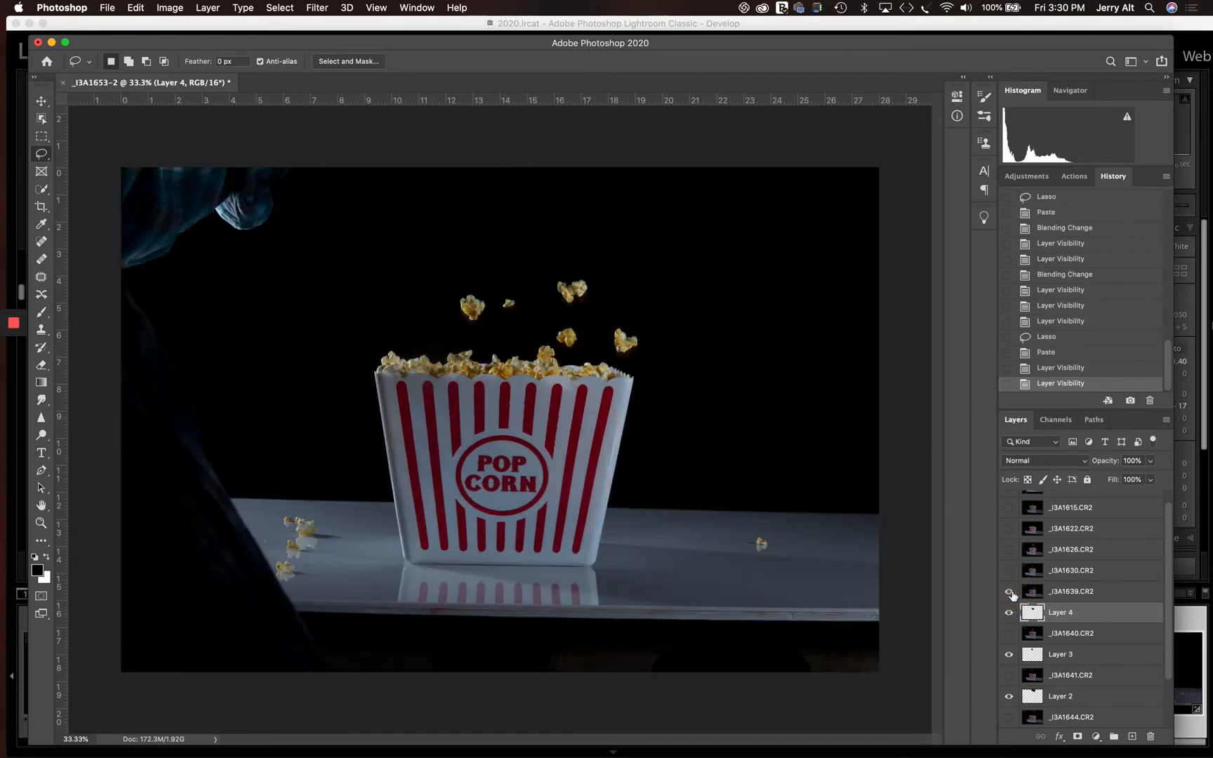
pyautogui.click(1011, 594)
pyautogui.click(1011, 594)
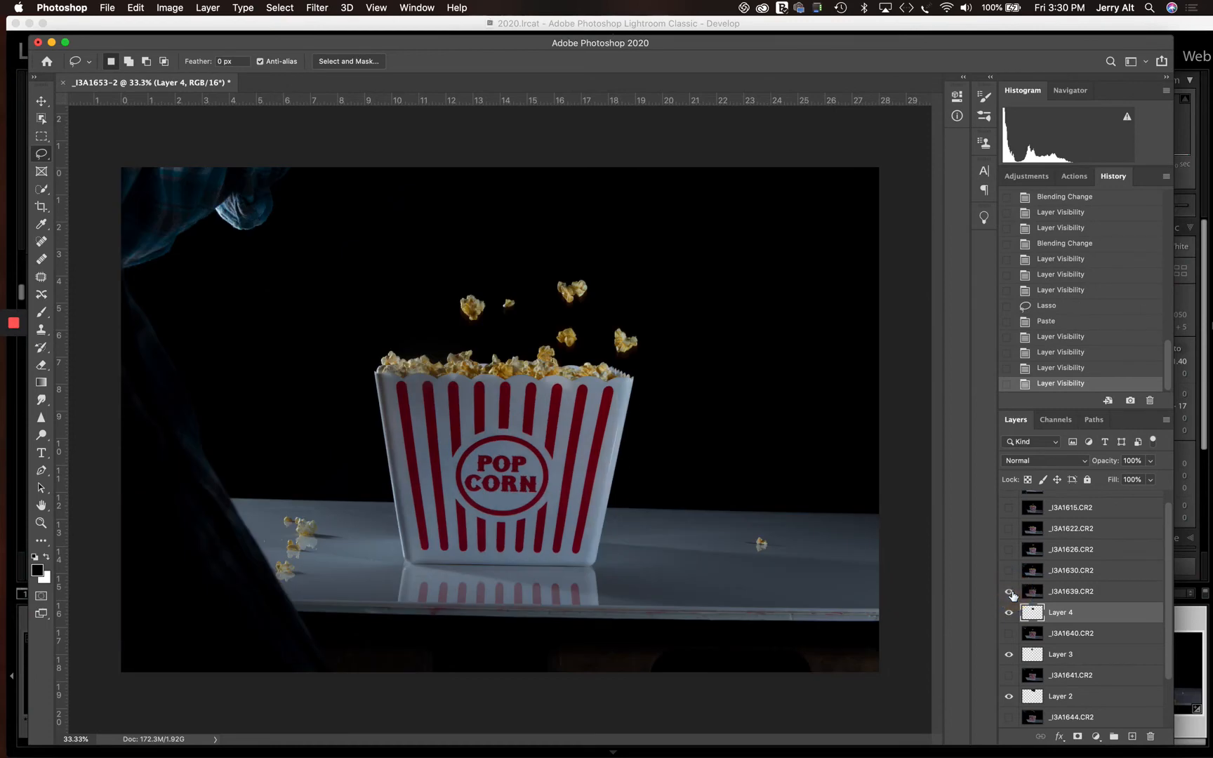
pyautogui.click(1074, 571)
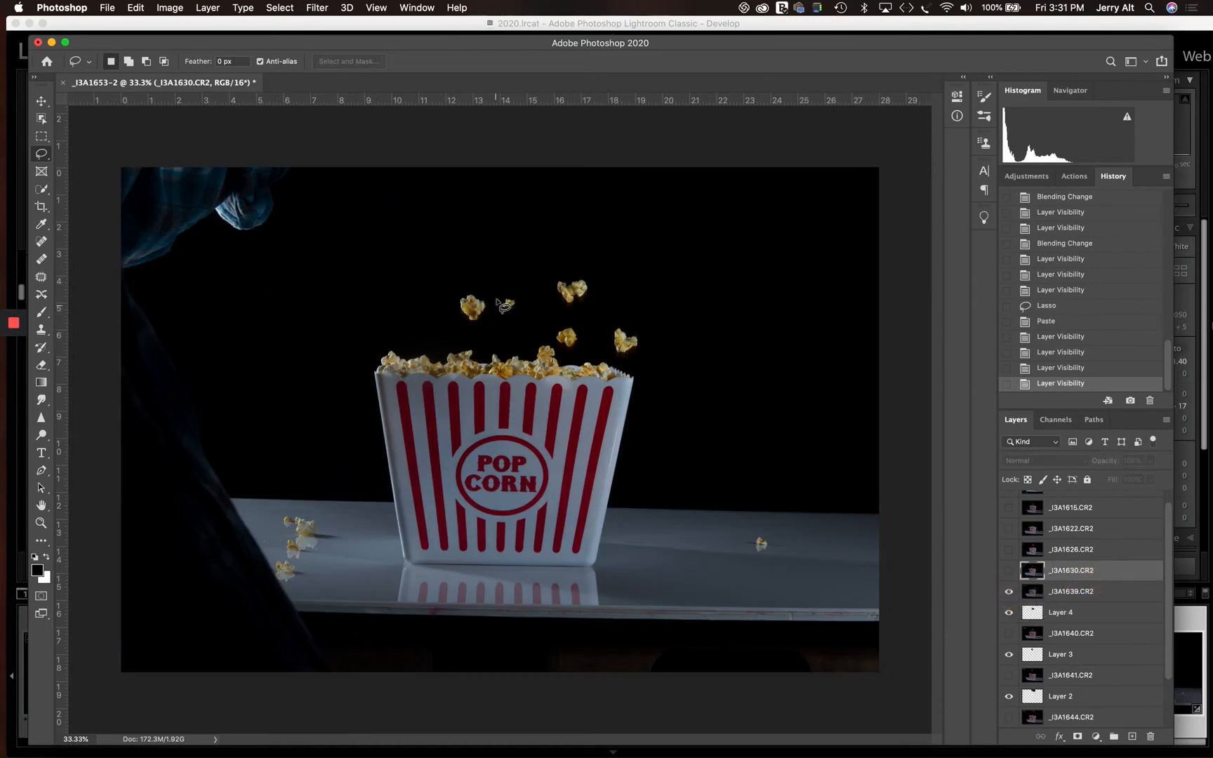
pyautogui.moveTo(543, 277)
pyautogui.mouseDown()
pyautogui.moveTo(540, 330)
pyautogui.moveTo(562, 354)
pyautogui.moveTo(634, 357)
pyautogui.moveTo(646, 316)
pyautogui.moveTo(576, 253)
pyautogui.moveTo(546, 271)
pyautogui.mouseUp()
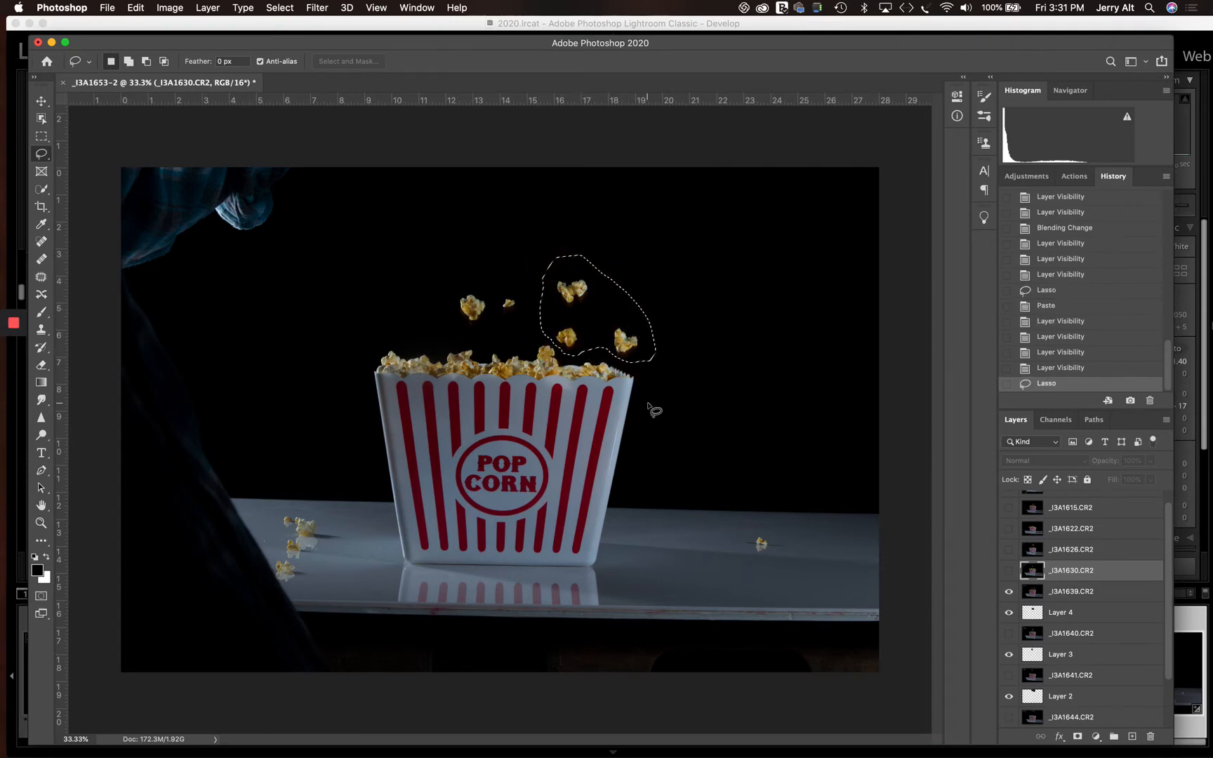
pyautogui.press('super+c')
pyautogui.press('super+v')
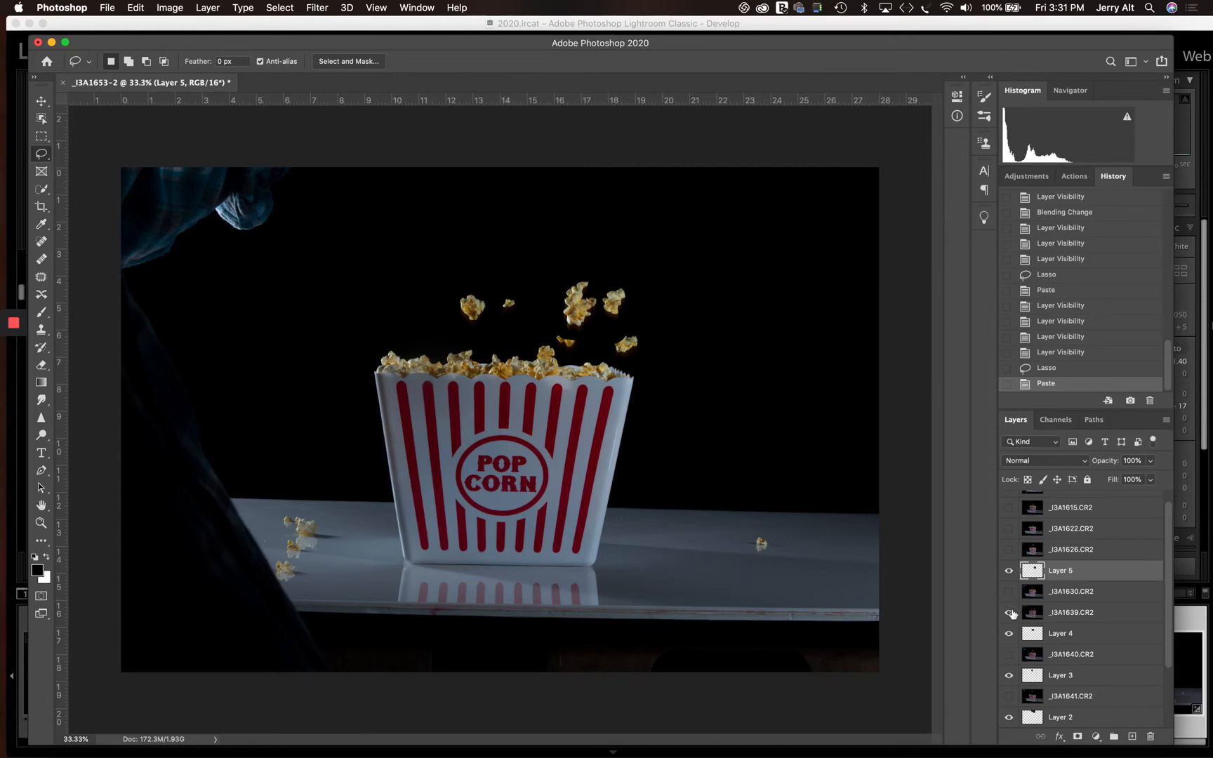
pyautogui.click(1009, 613)
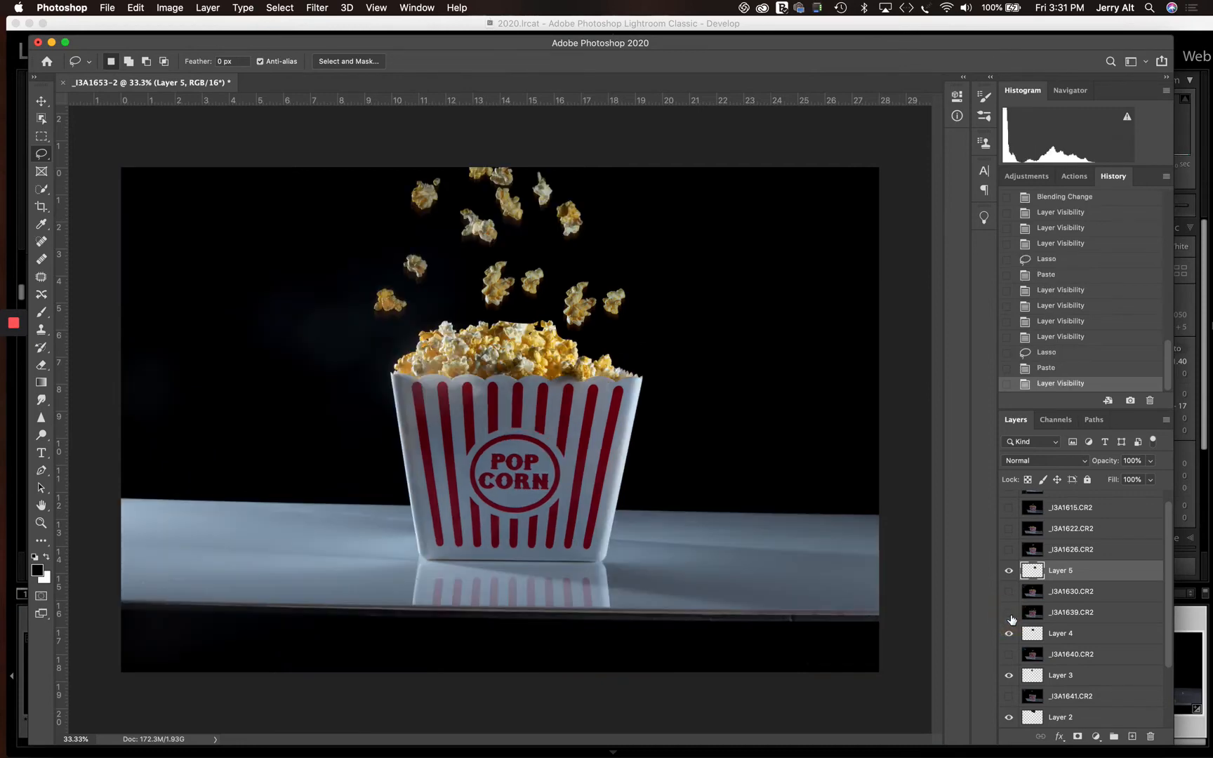
# Compare the composite with and without Layer 5's popcorn pieces
pyautogui.click(1008, 571)
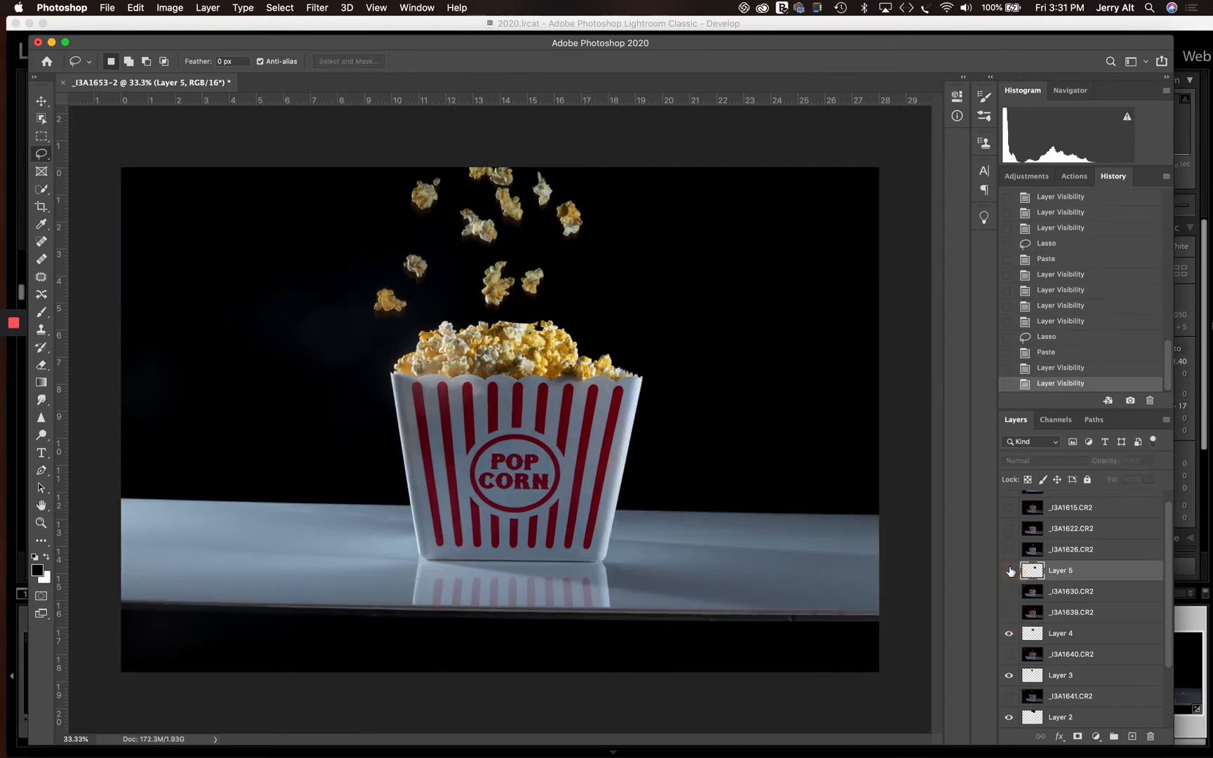
pyautogui.click(1009, 570)
pyautogui.click(1009, 571)
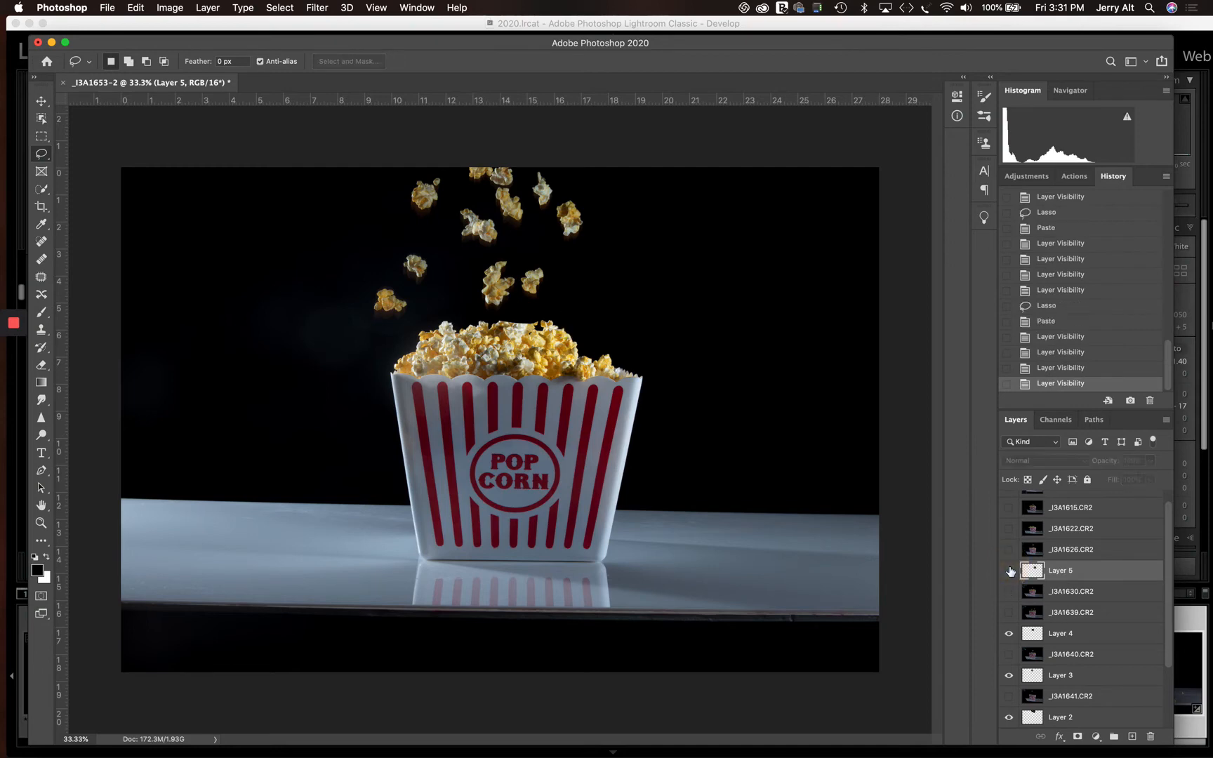
pyautogui.click(1009, 571)
pyautogui.click(1009, 571)
pyautogui.click(1009, 571)
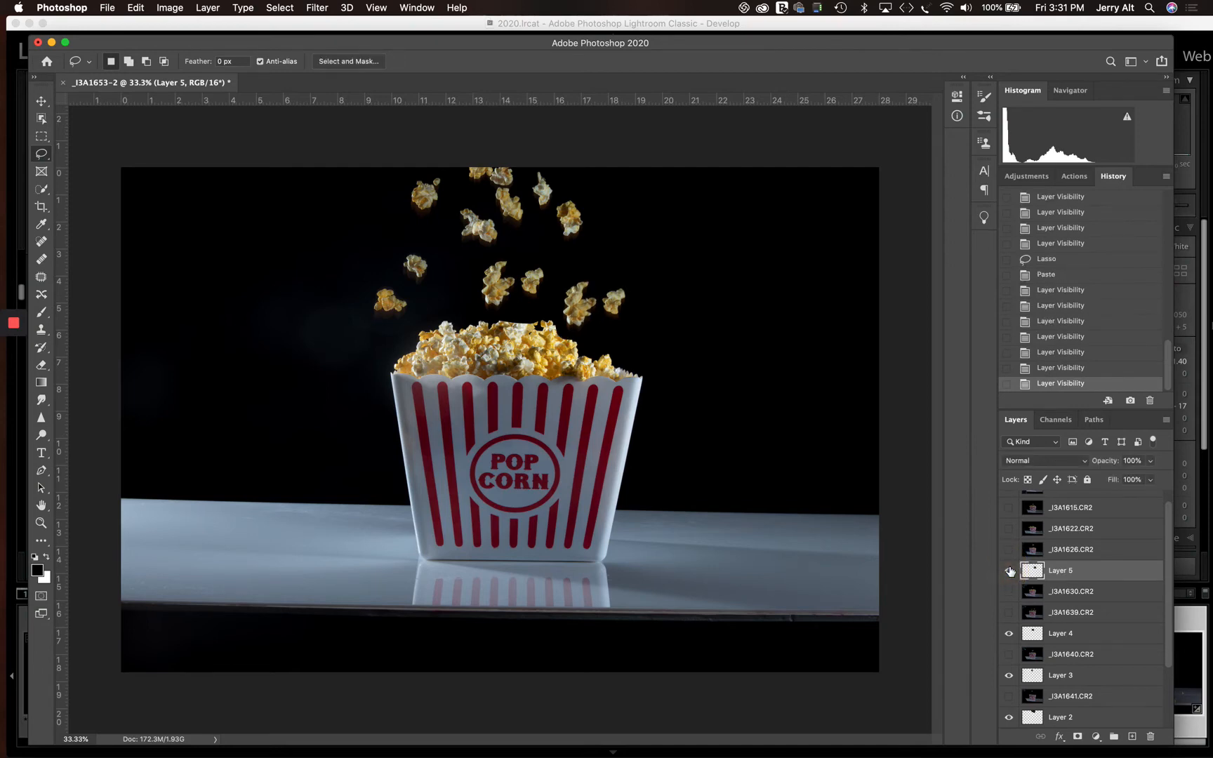
pyautogui.click(1008, 570)
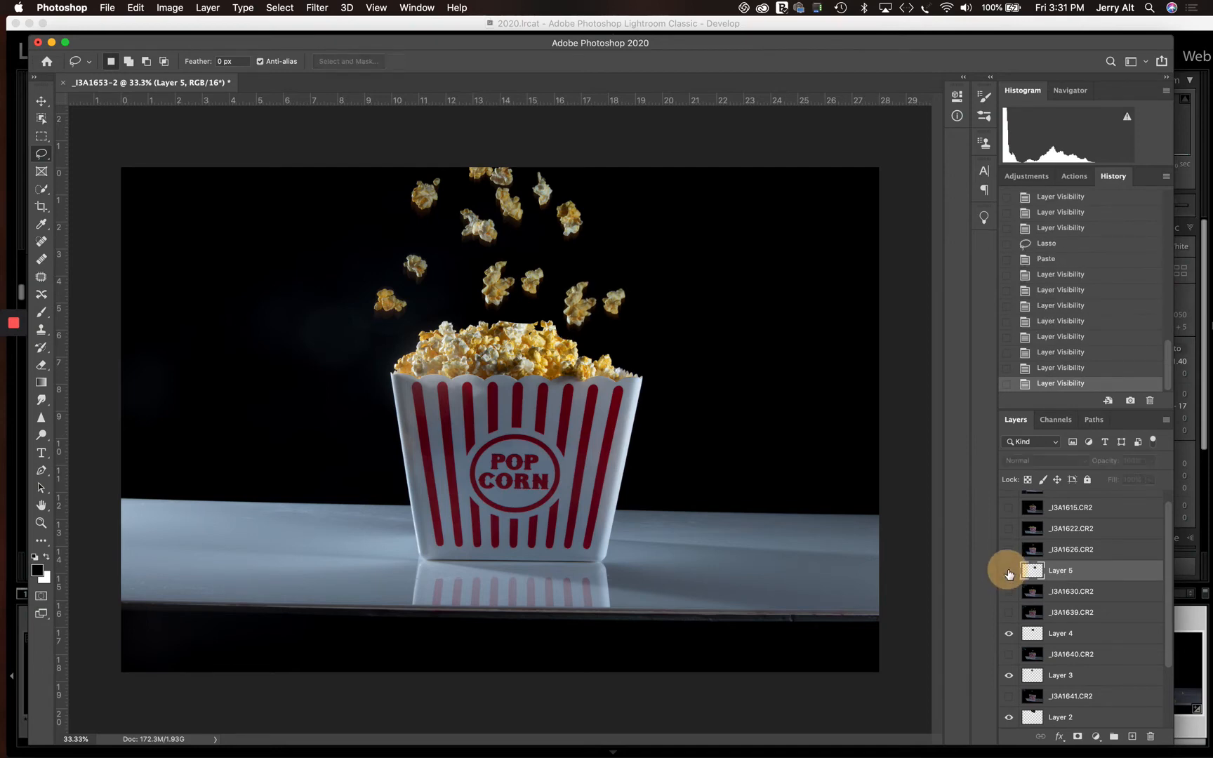
pyautogui.click(1008, 570)
pyautogui.click(1009, 571)
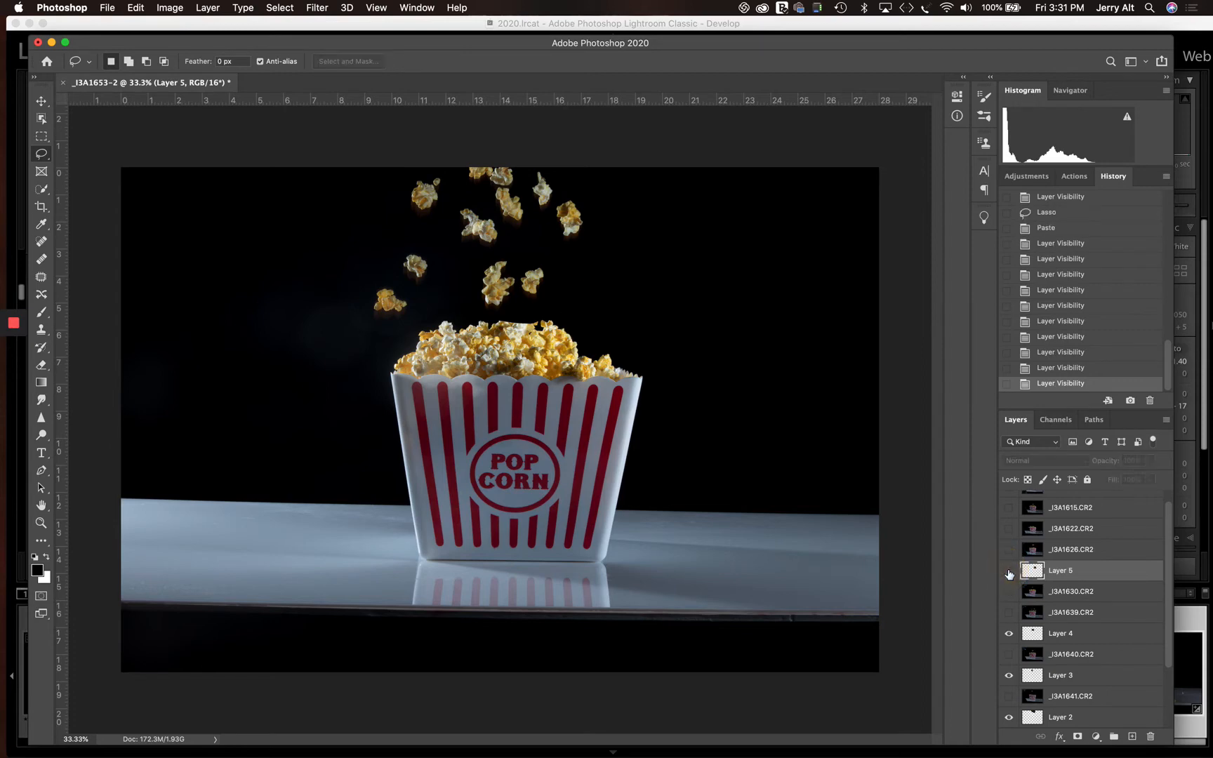
pyautogui.click(1009, 571)
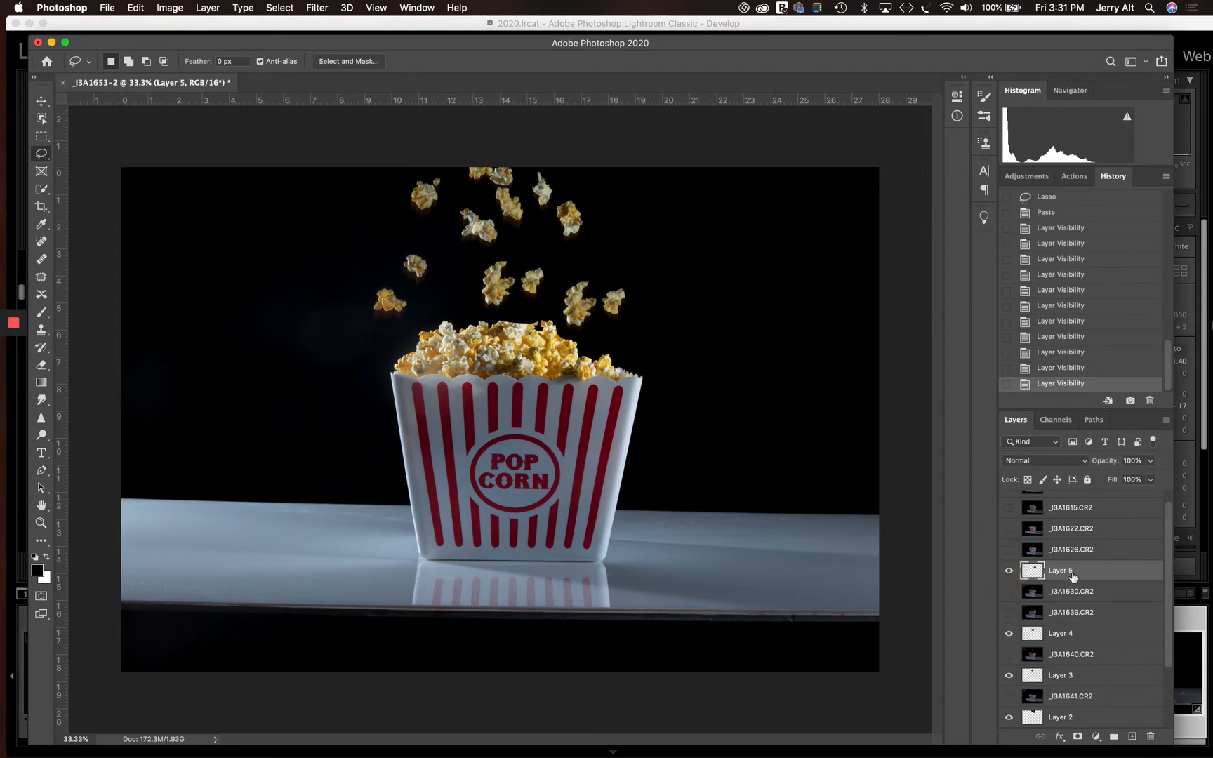
# Set the blend mode of both Layer 5 and Layer 4 to Screen
pyautogui.click(1051, 461)
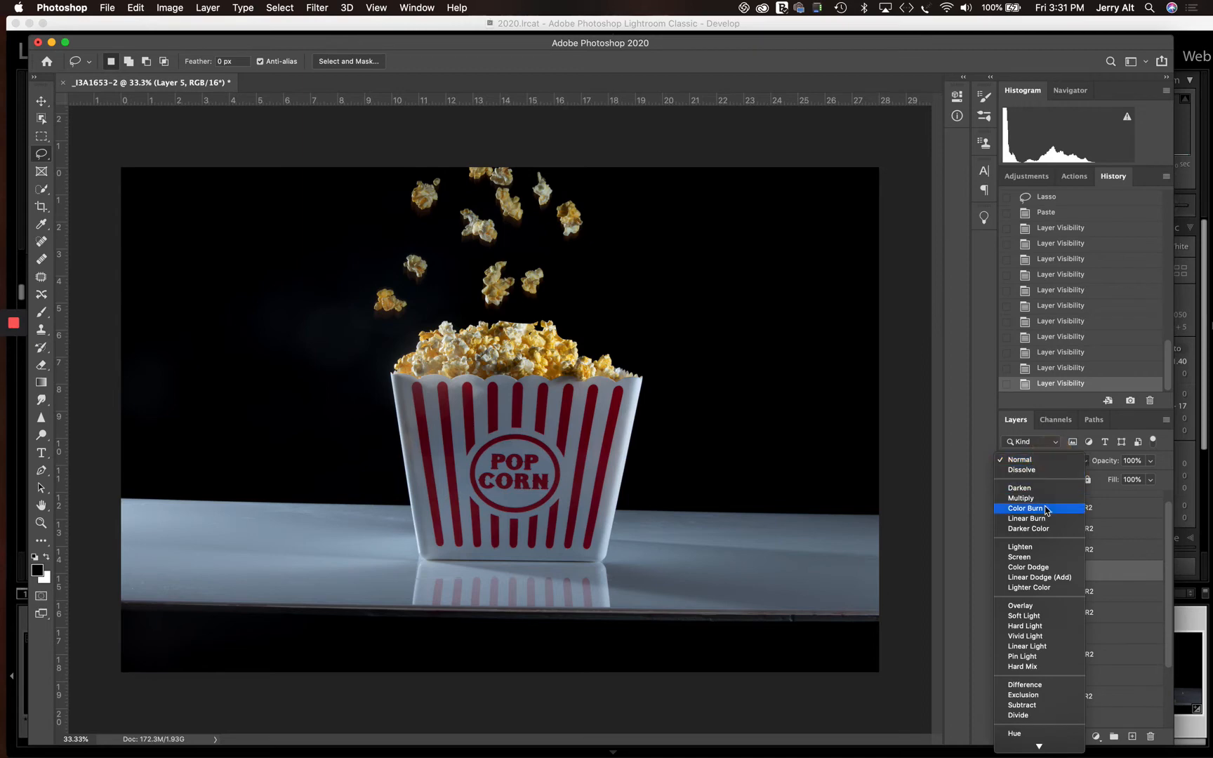
pyautogui.click(1034, 559)
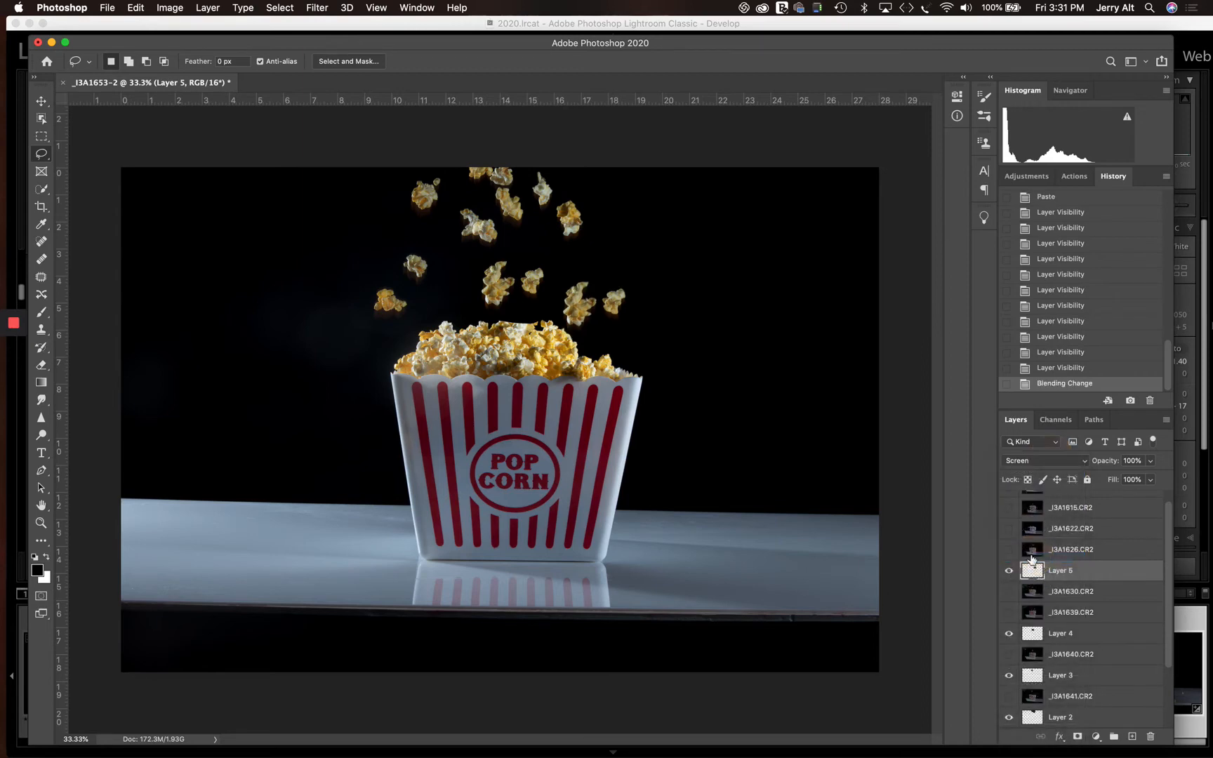
pyautogui.click(1065, 642)
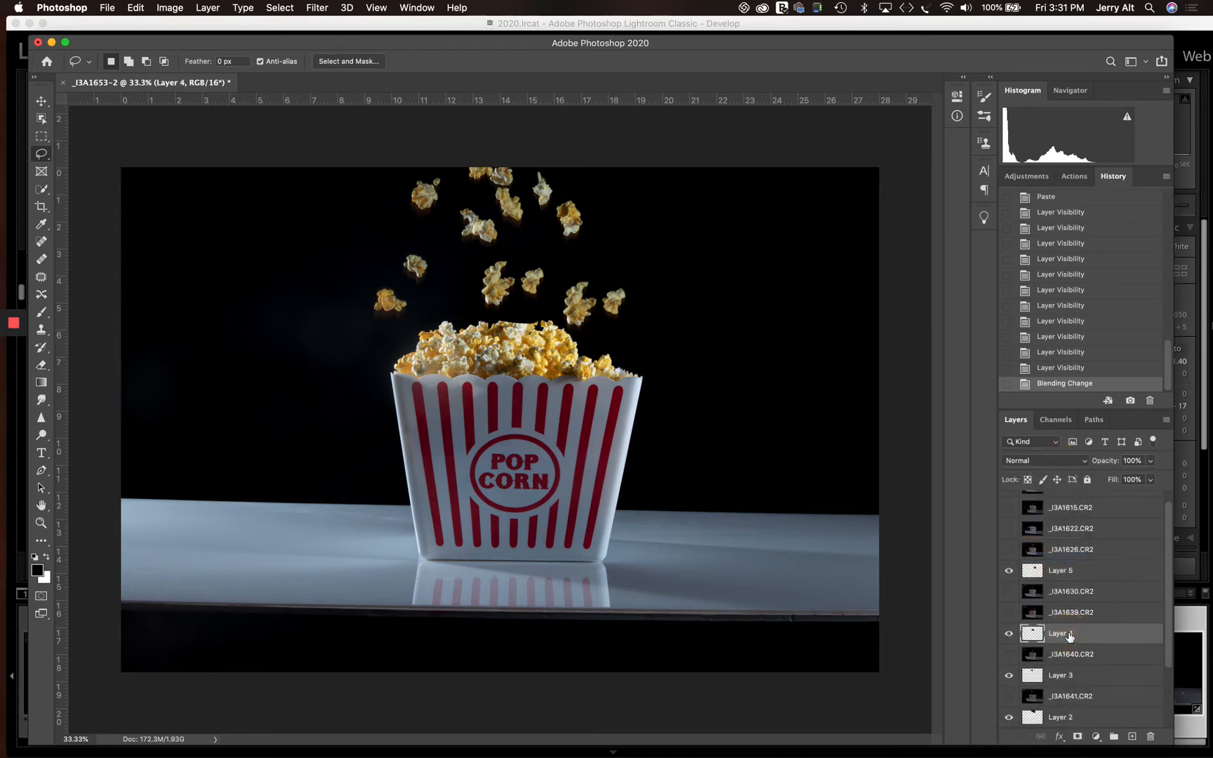
pyautogui.click(1057, 462)
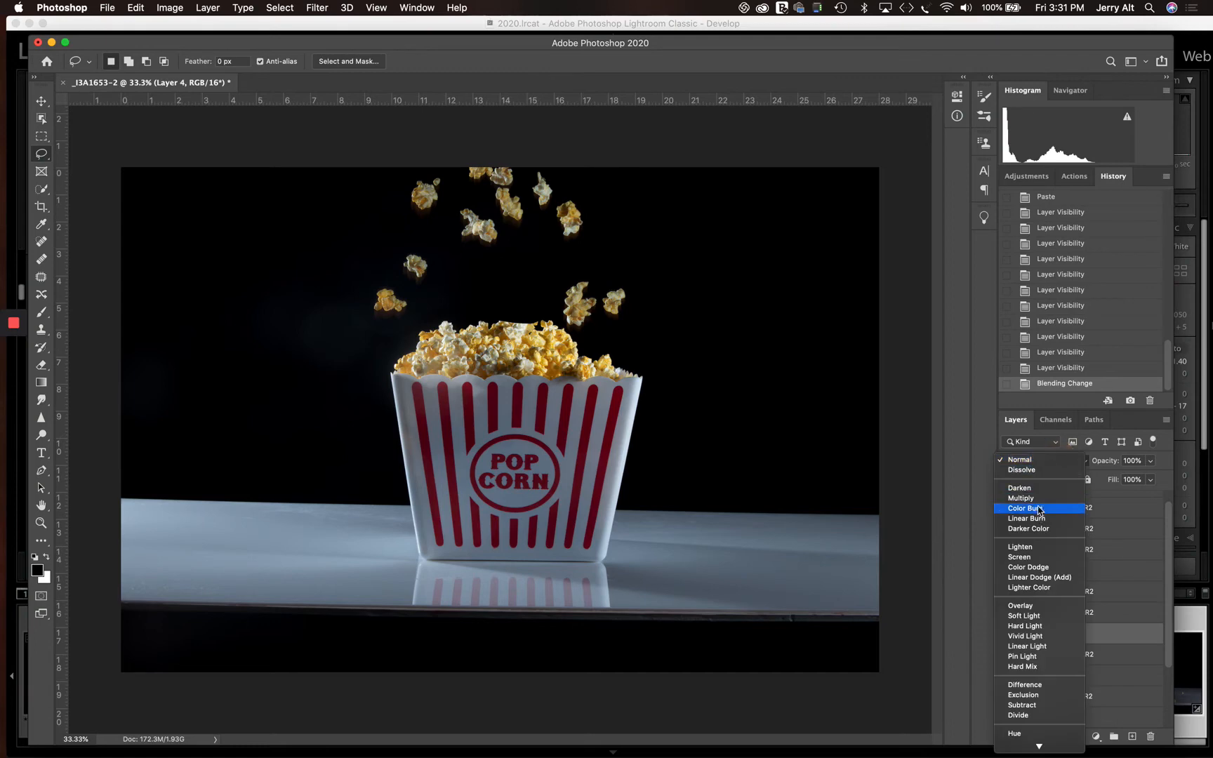
pyautogui.click(1040, 557)
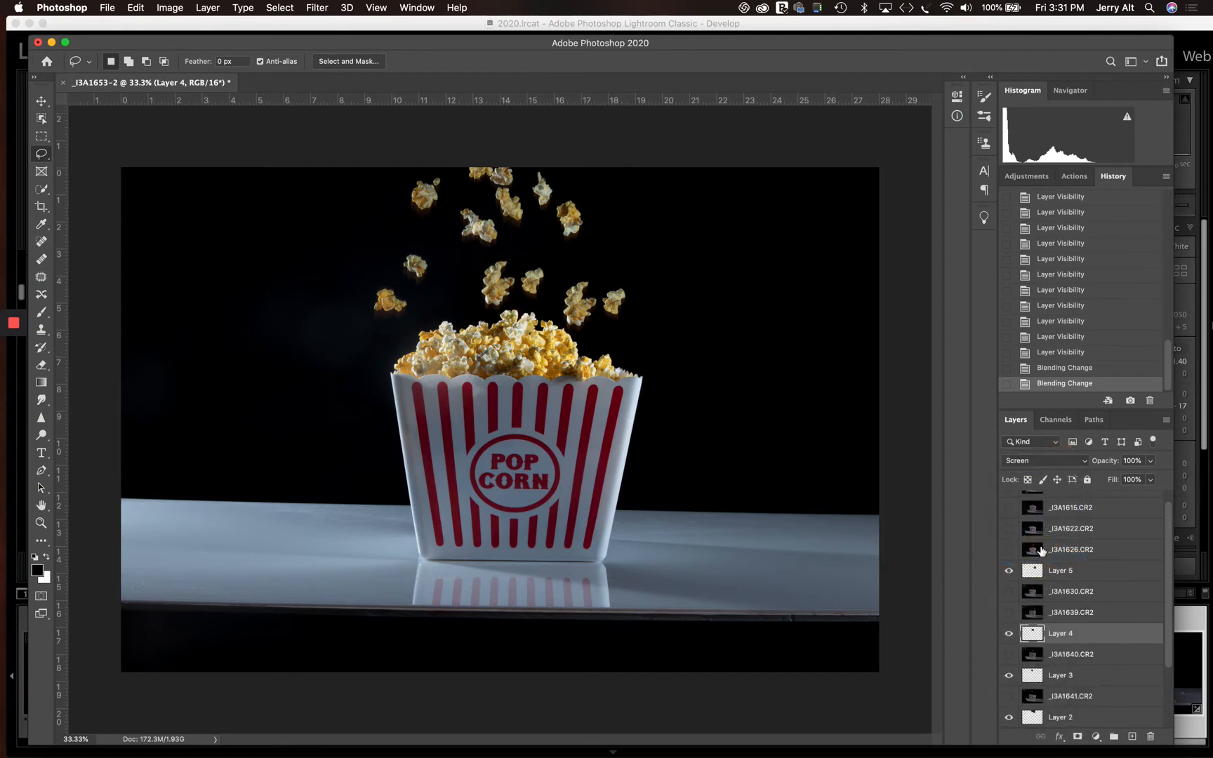
# Lasso the popcorn cluster floating above the box on the _I3A1626.CR2 photo, copy it onto a new layer, and hide the source photo
pyautogui.click(1010, 550)
pyautogui.click(1010, 550)
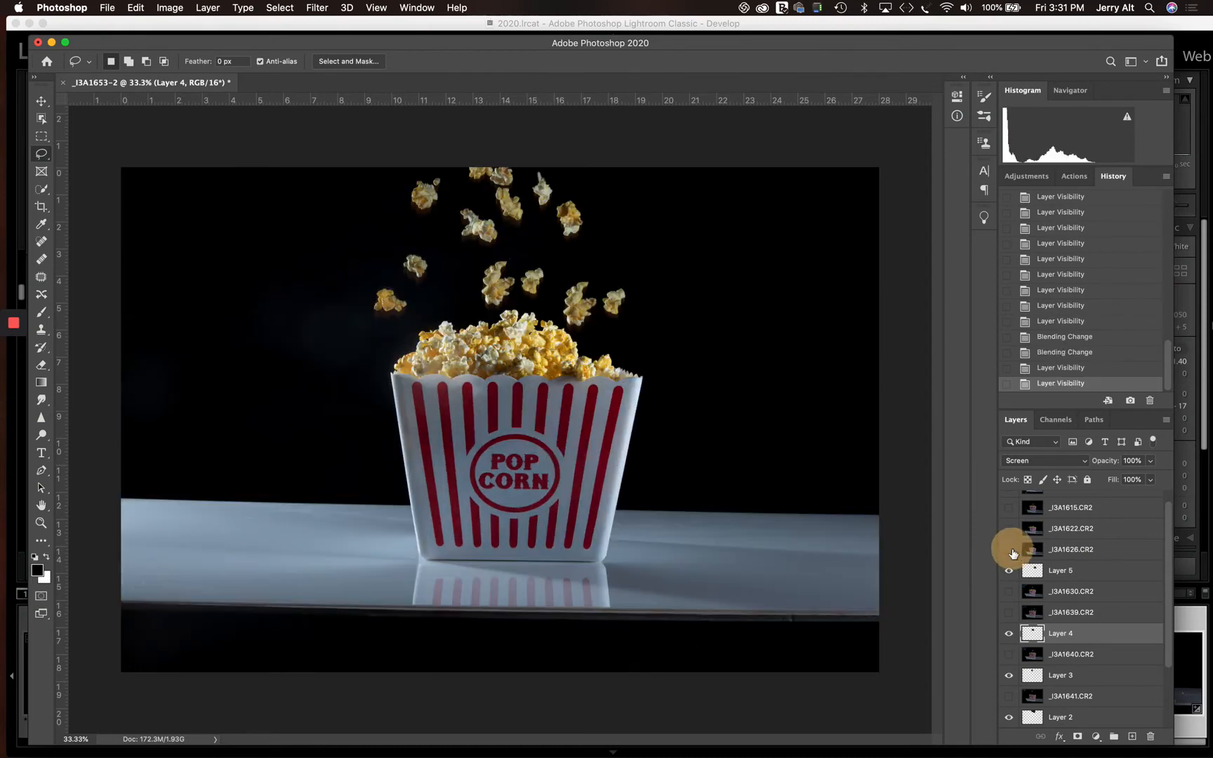
pyautogui.click(1010, 550)
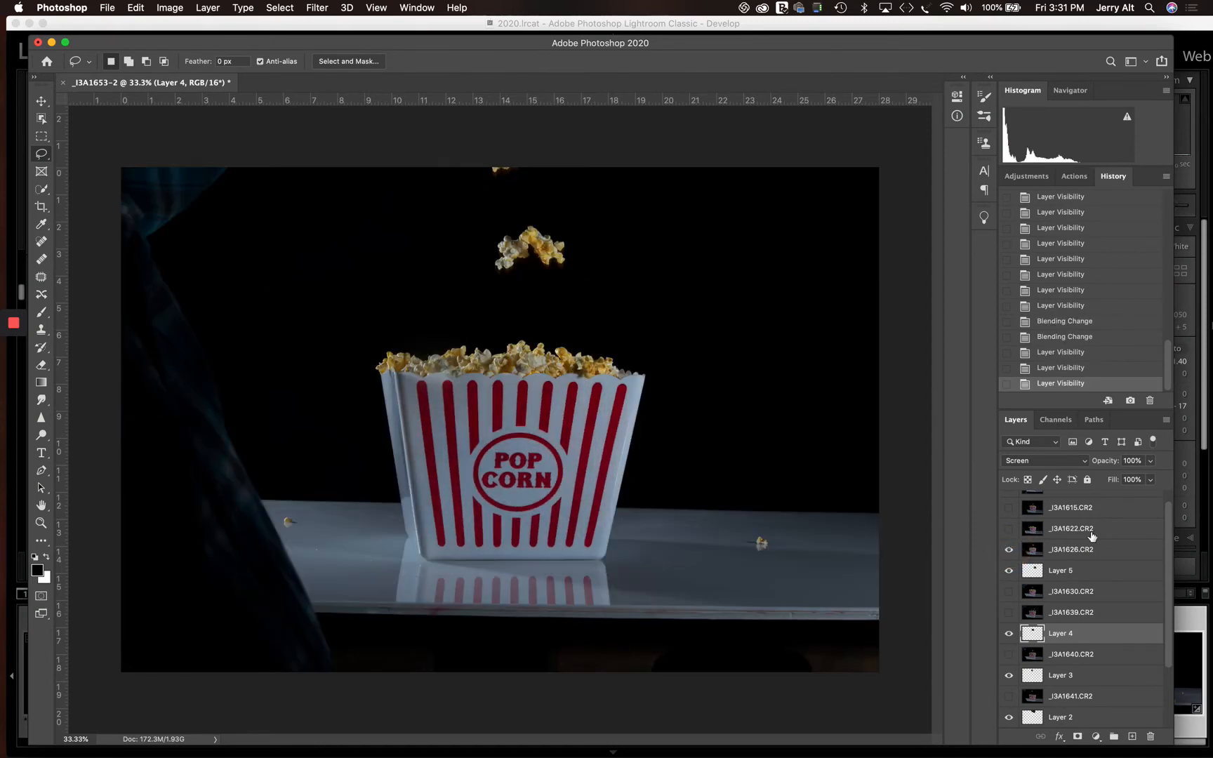
pyautogui.click(1068, 552)
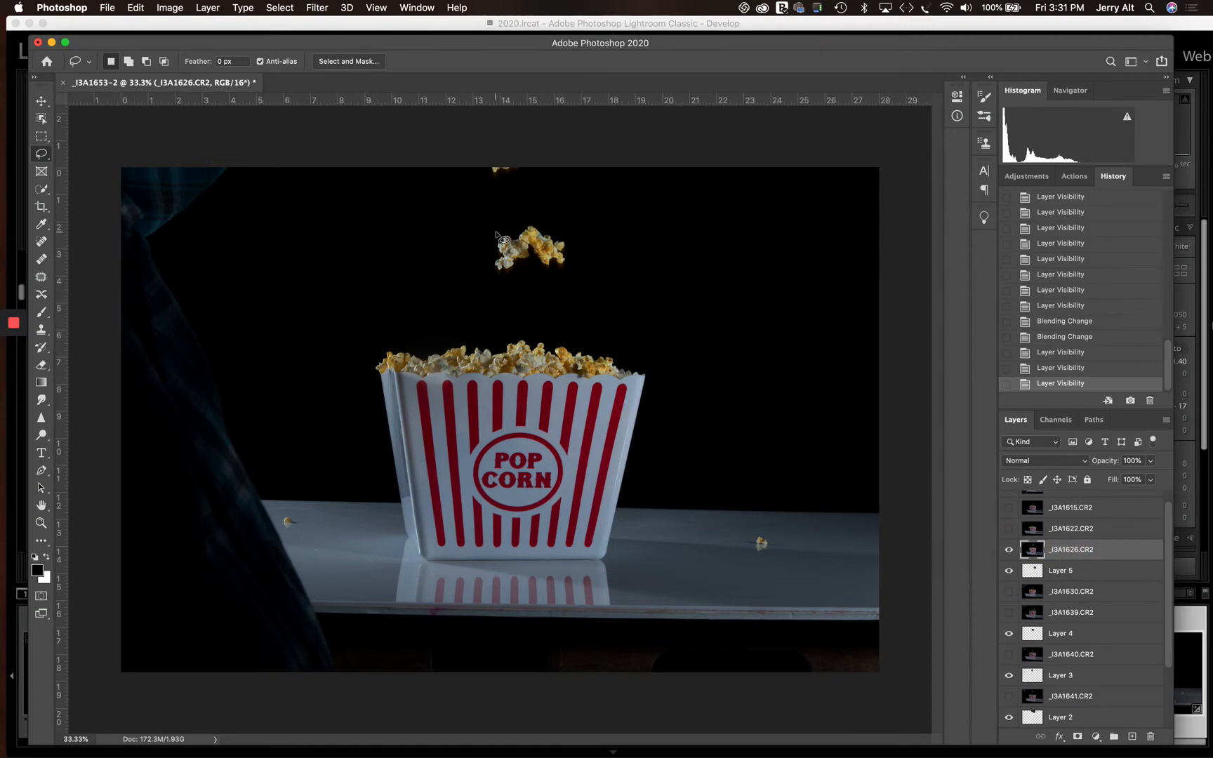
pyautogui.moveTo(497, 234)
pyautogui.mouseDown()
pyautogui.moveTo(482, 259)
pyautogui.moveTo(508, 286)
pyautogui.moveTo(586, 269)
pyautogui.moveTo(563, 231)
pyautogui.moveTo(496, 213)
pyautogui.mouseUp()
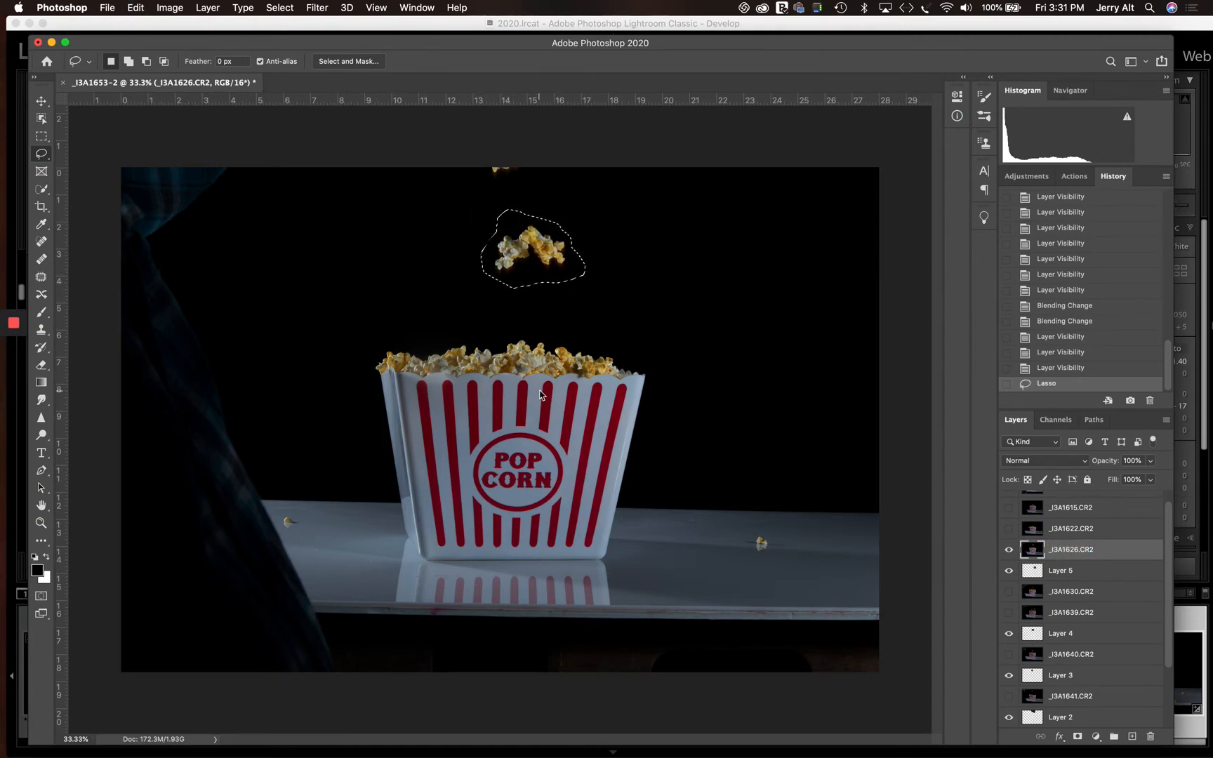
pyautogui.press('super+v')
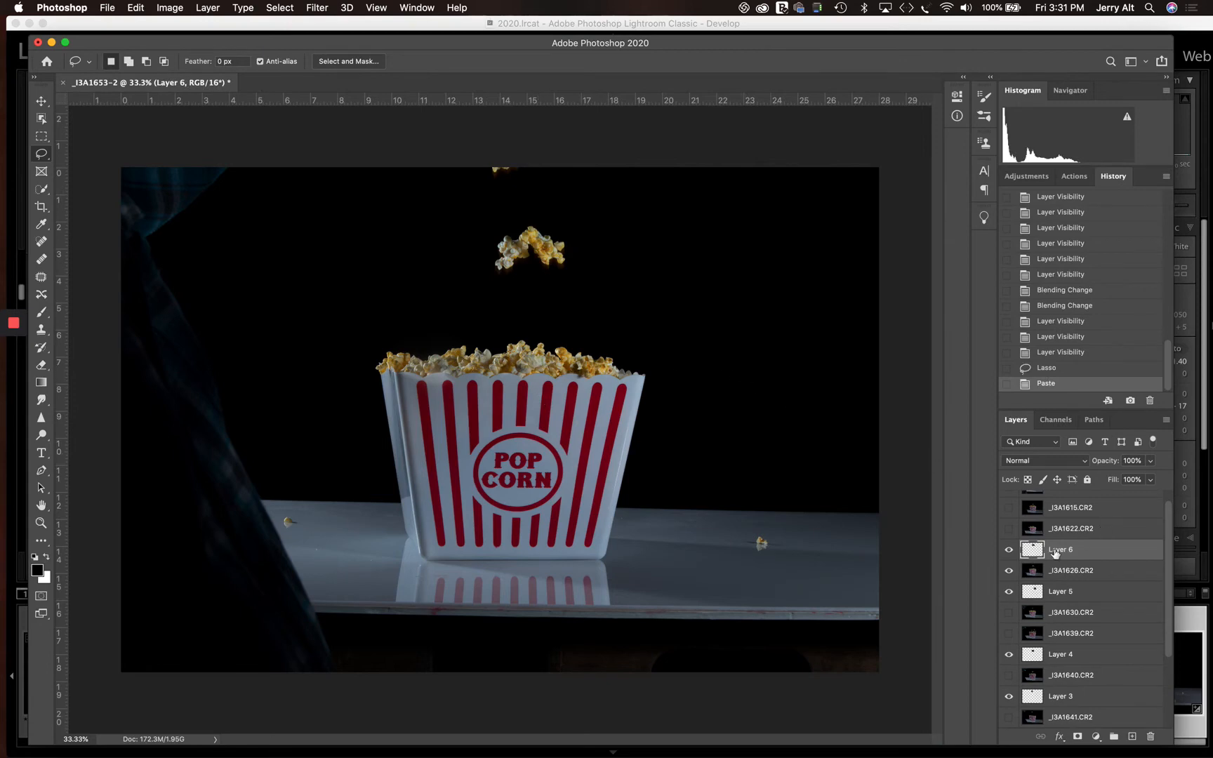
pyautogui.click(1009, 571)
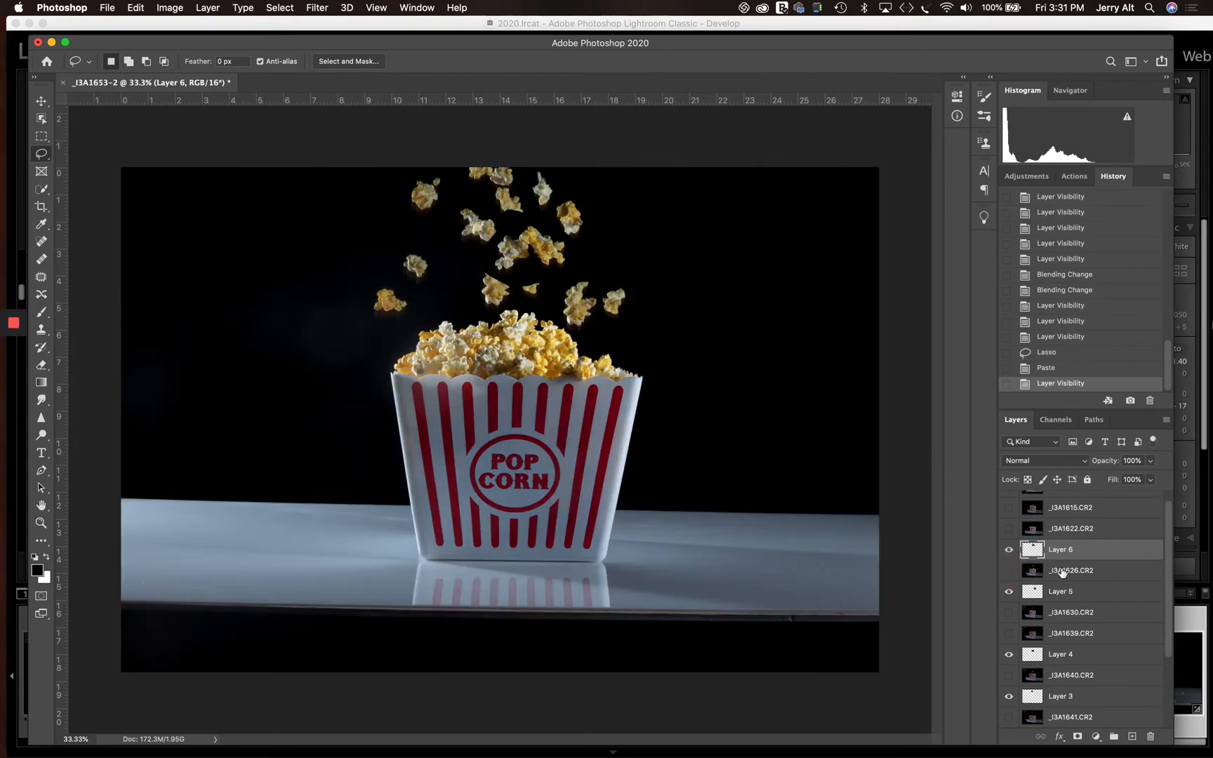
# Set Layer 6's blend mode to Screen and compare the composite with and without that layer
pyautogui.click(1058, 461)
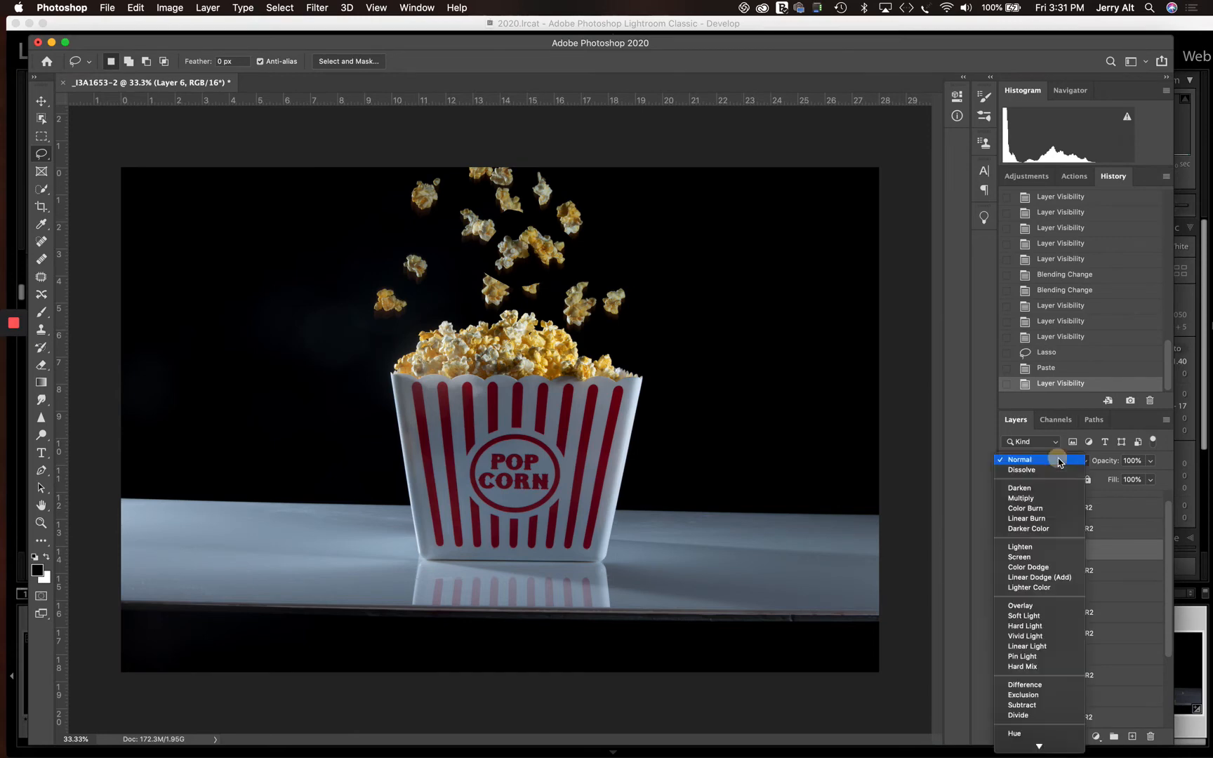
pyautogui.click(1021, 557)
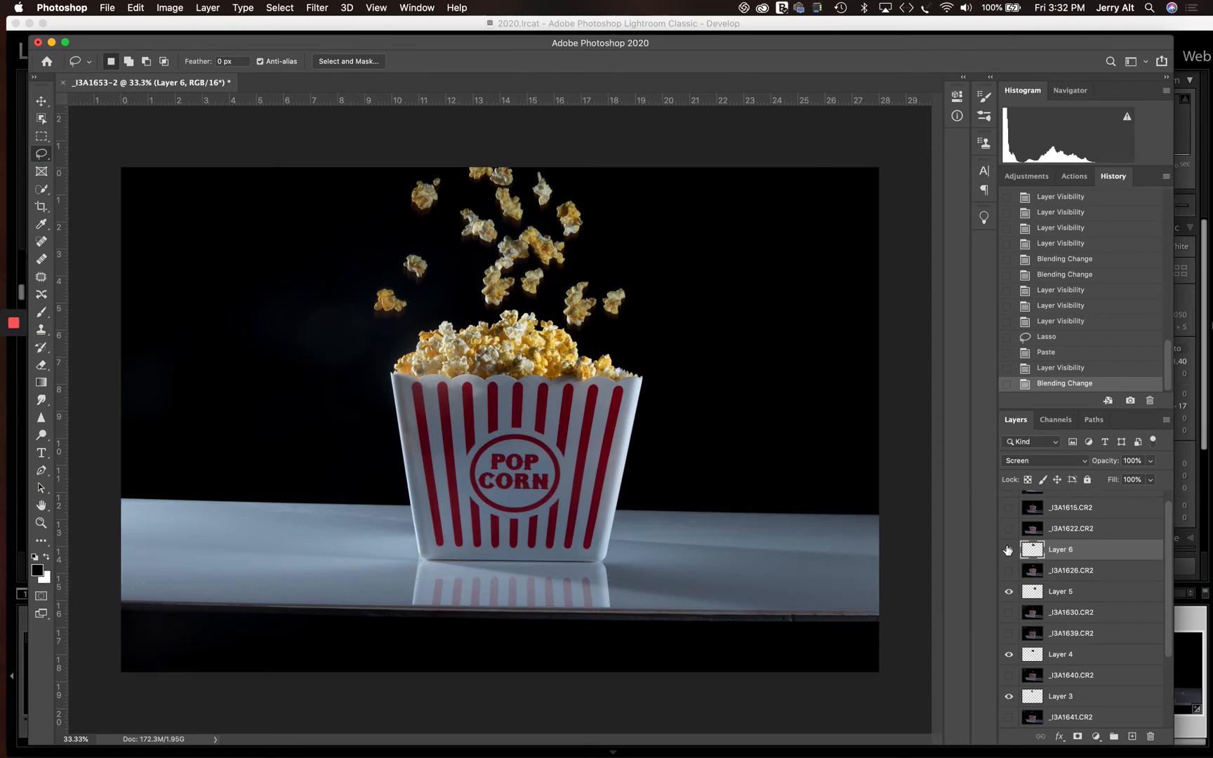
pyautogui.click(1008, 550)
pyautogui.click(1008, 549)
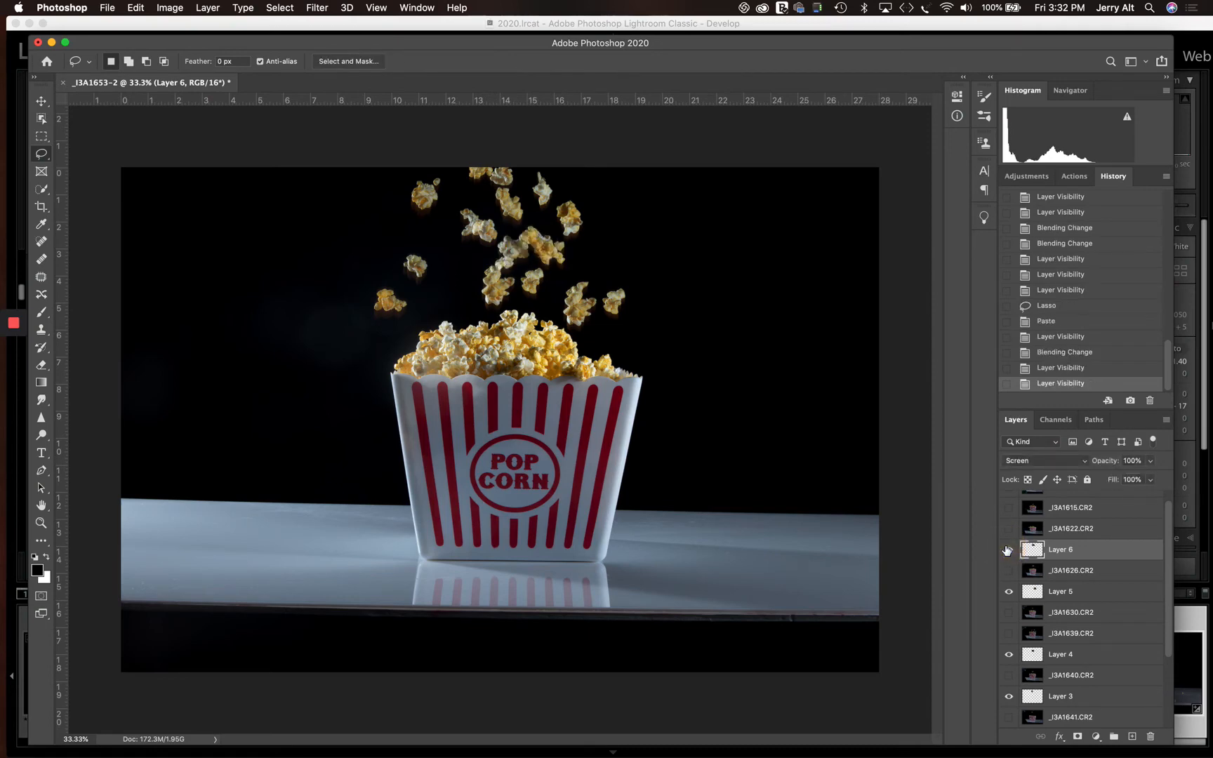
# Lasso the airborne popcorn piece beside the box's left rim on the _I3A1622.CR2 photo, copy it onto a new layer, and hide the source photo
pyautogui.click(1009, 529)
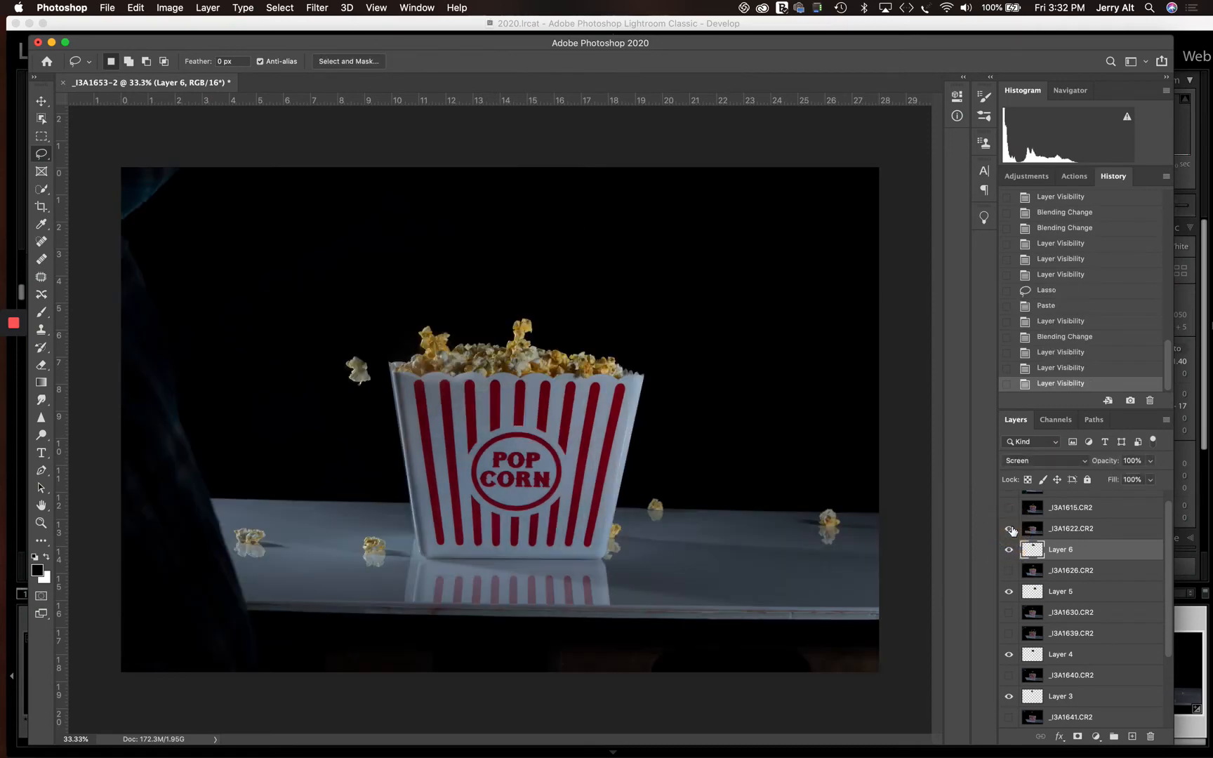
pyautogui.click(1009, 528)
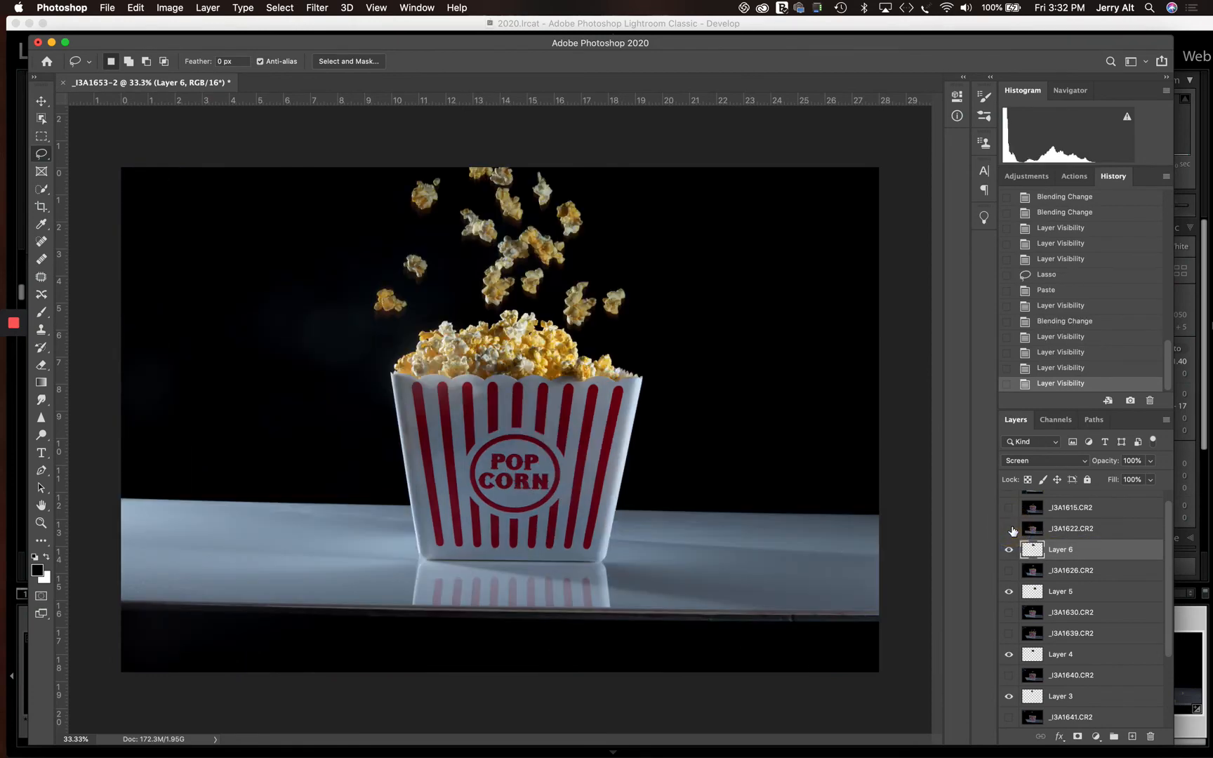
pyautogui.click(1009, 529)
pyautogui.click(1078, 529)
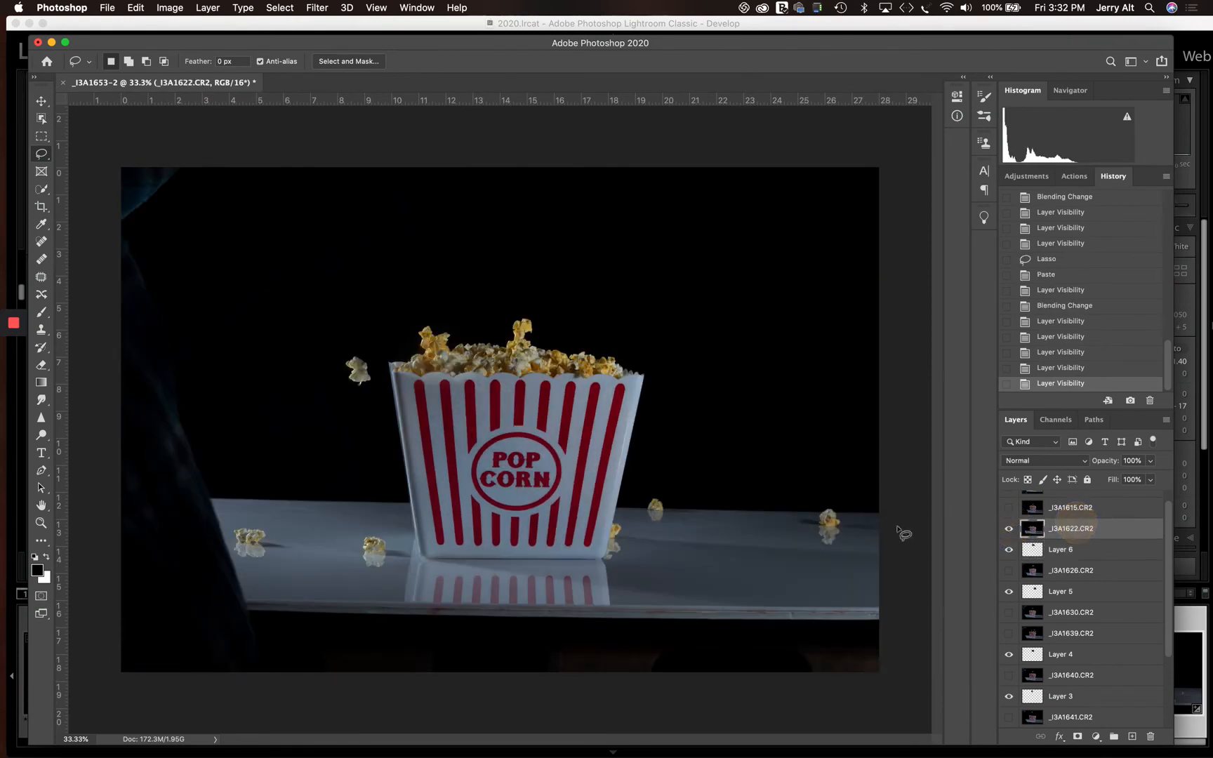
pyautogui.moveTo(346, 339)
pyautogui.mouseDown()
pyautogui.moveTo(339, 382)
pyautogui.moveTo(359, 401)
pyautogui.moveTo(383, 376)
pyautogui.moveTo(368, 337)
pyautogui.moveTo(348, 340)
pyautogui.mouseUp()
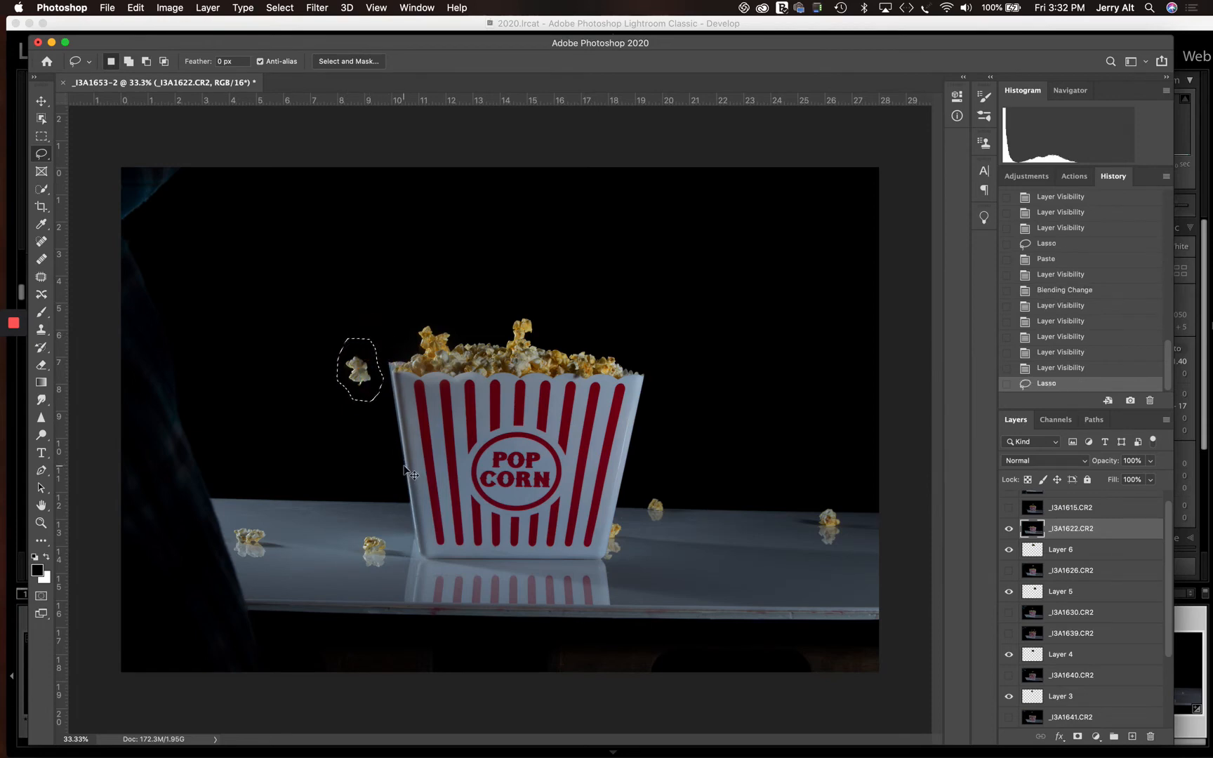
pyautogui.press('super+c')
pyautogui.press('super+v')
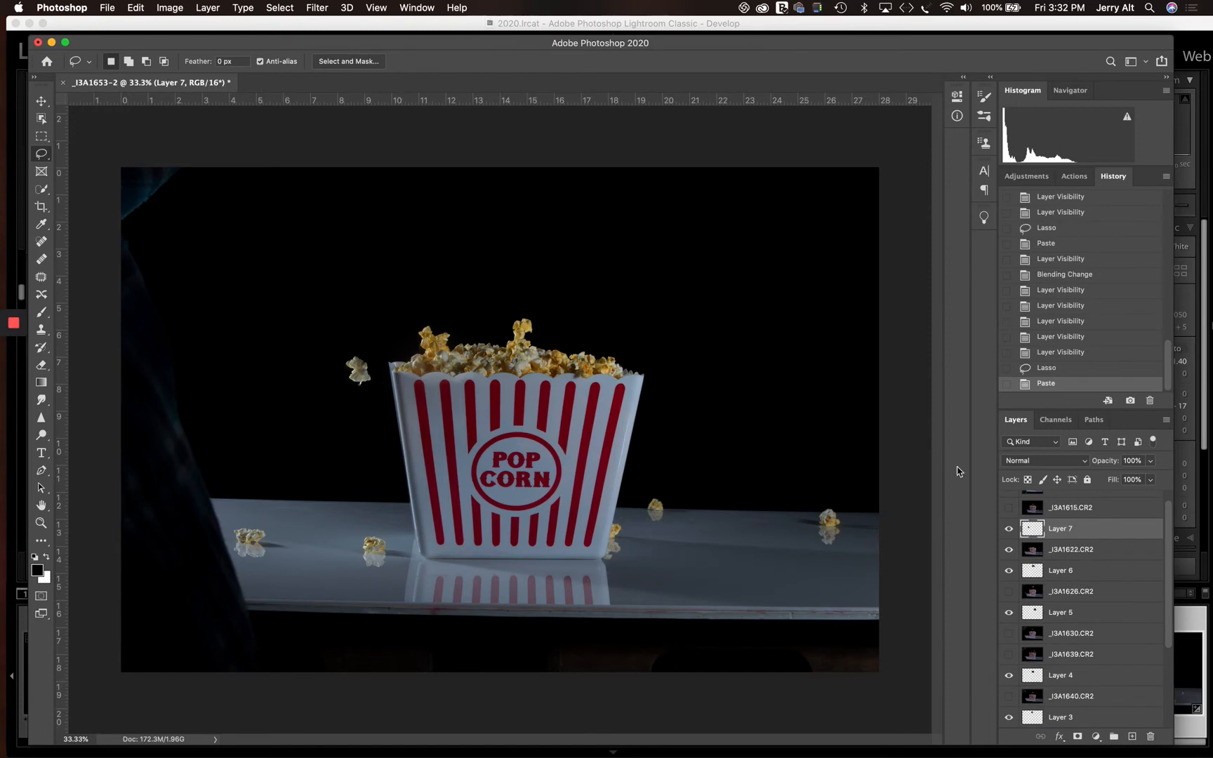
pyautogui.click(1009, 550)
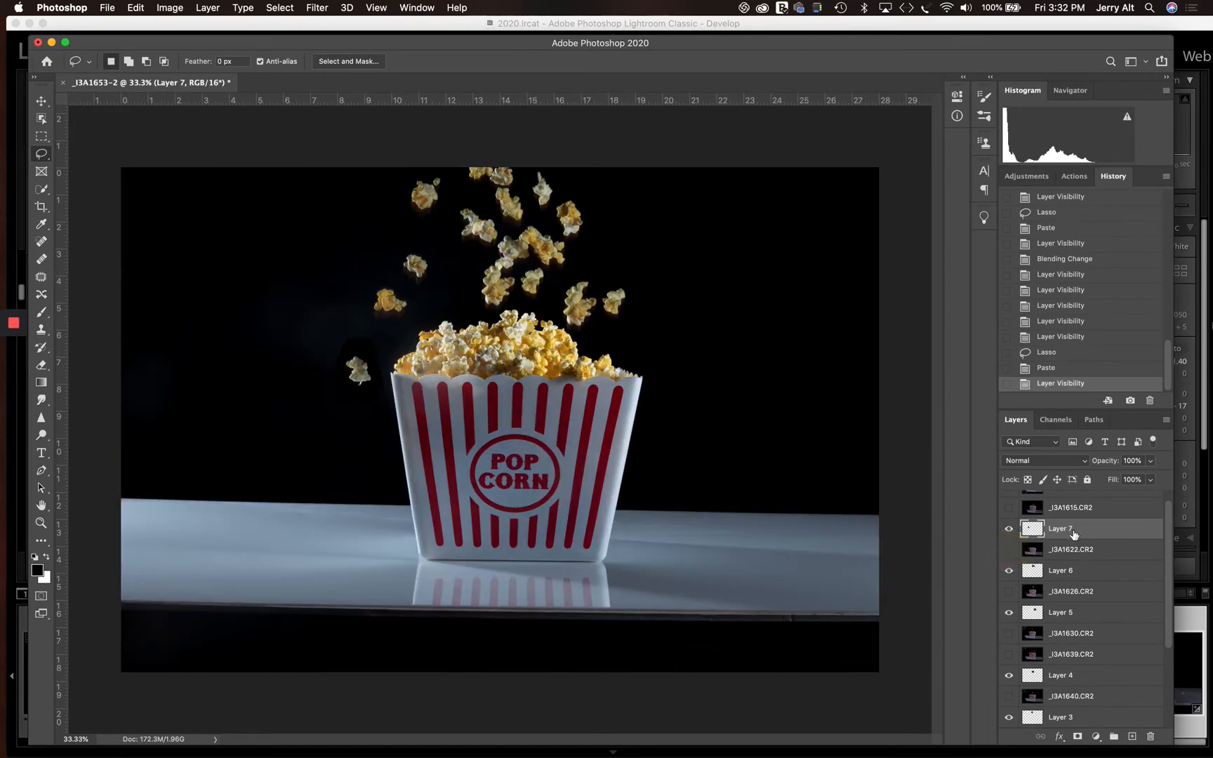
# Set Layer 7's blend mode to Screen, and show the _I3A1615.CR2 photo
pyautogui.click(1053, 465)
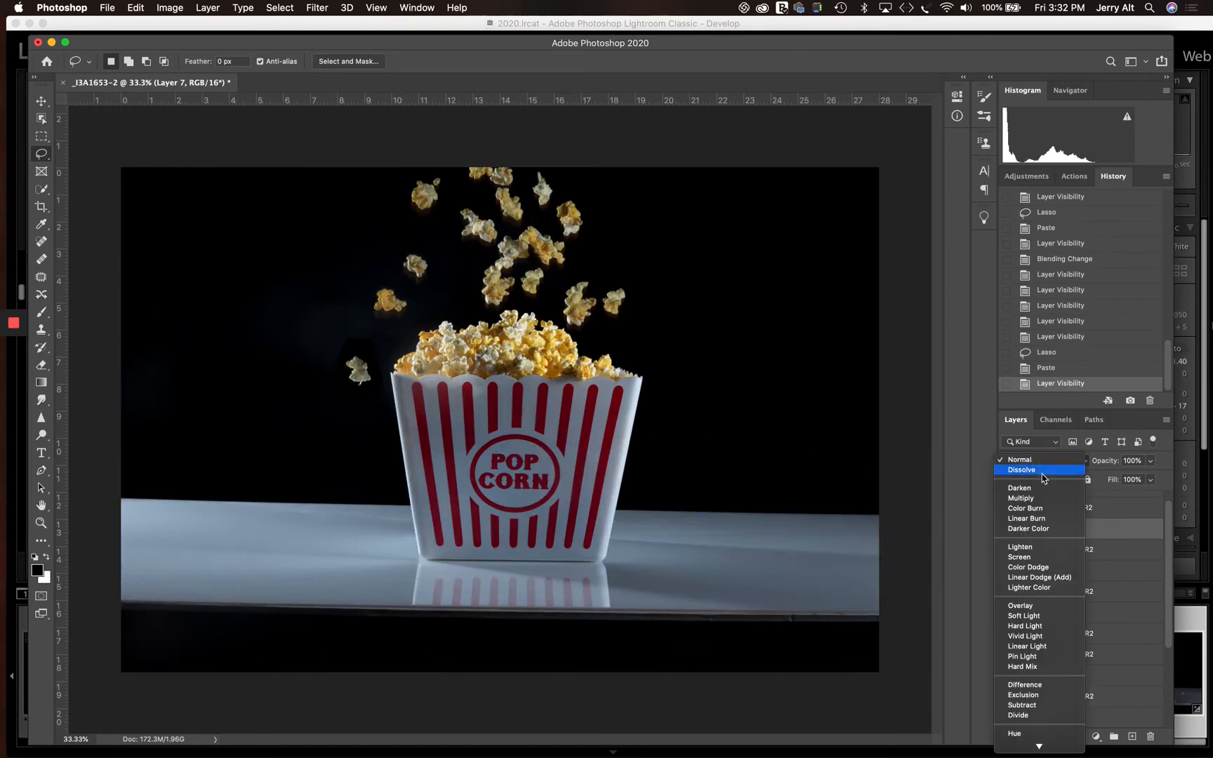
pyautogui.click(1035, 559)
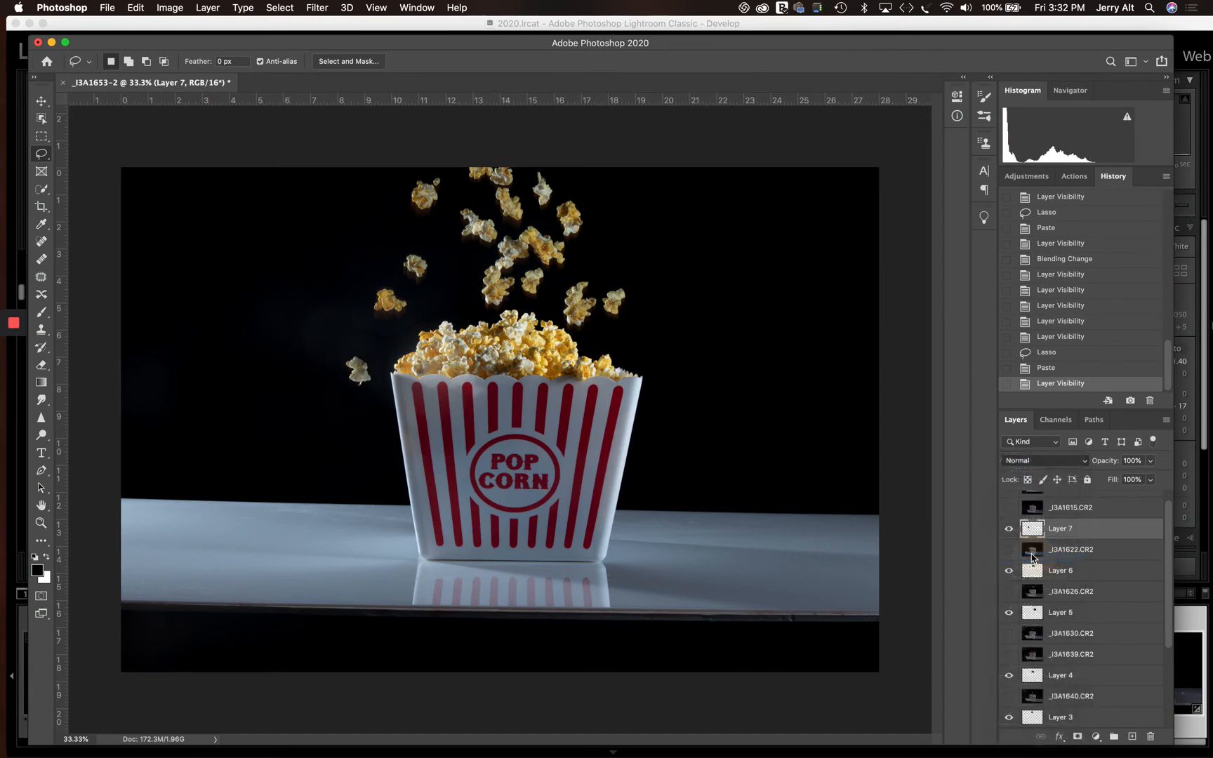
pyautogui.click(1009, 507)
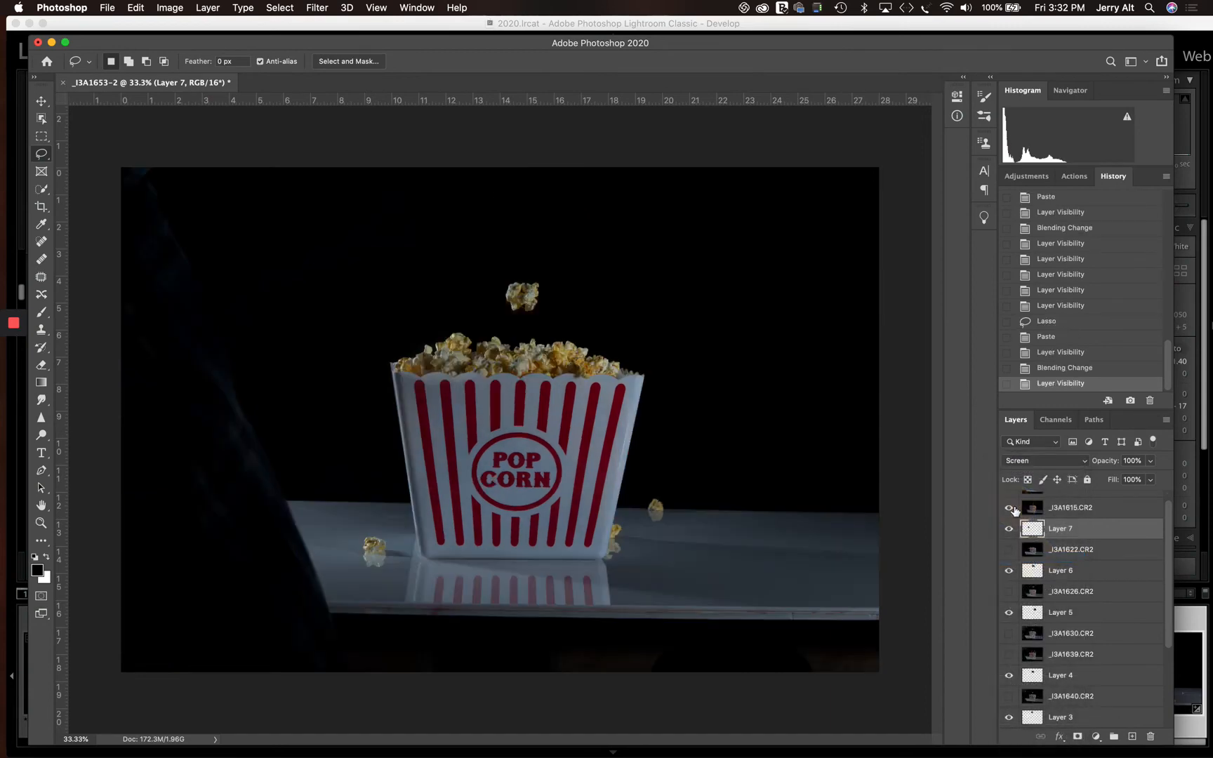
# Hide the _I3A1615.CR2 photo and inspect the popcorn in the _I3A1615.CR2 and _I3A1613.CR2 photos by toggling their visibility
pyautogui.scroll(1, 1014, 510)
pyautogui.click(1009, 522)
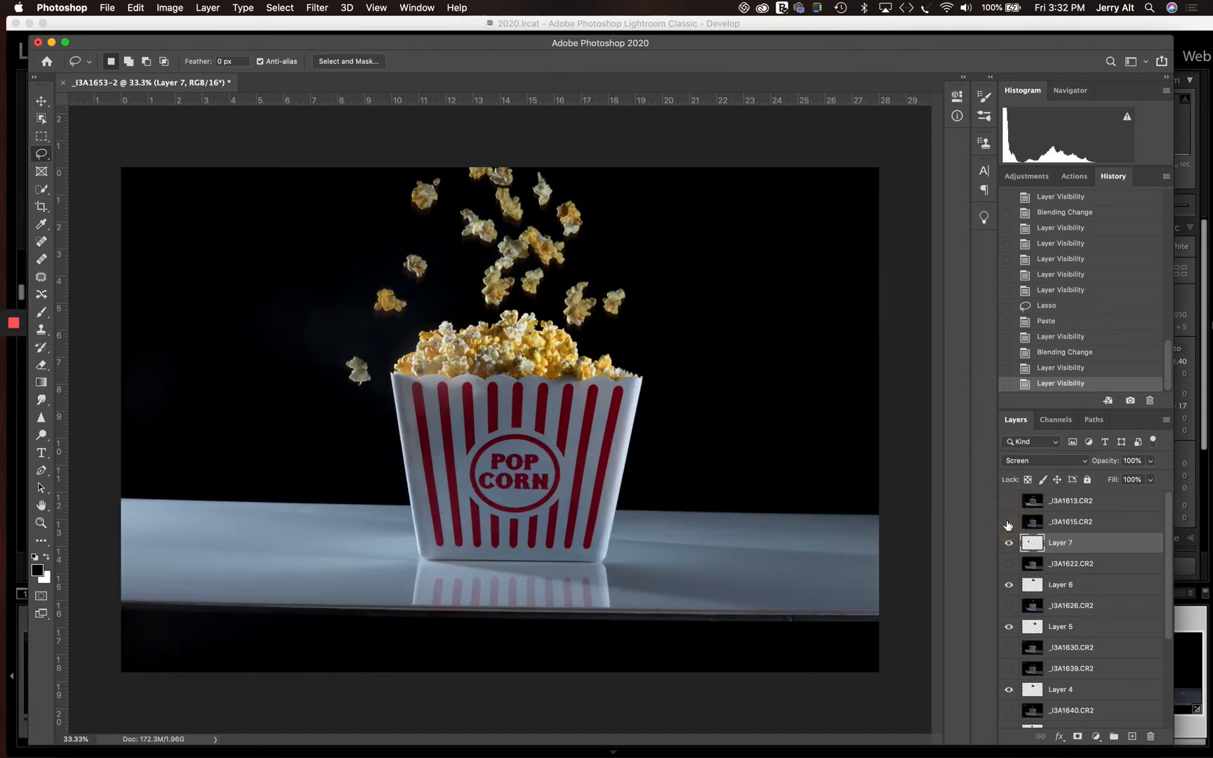
pyautogui.click(1009, 521)
pyautogui.click(1009, 522)
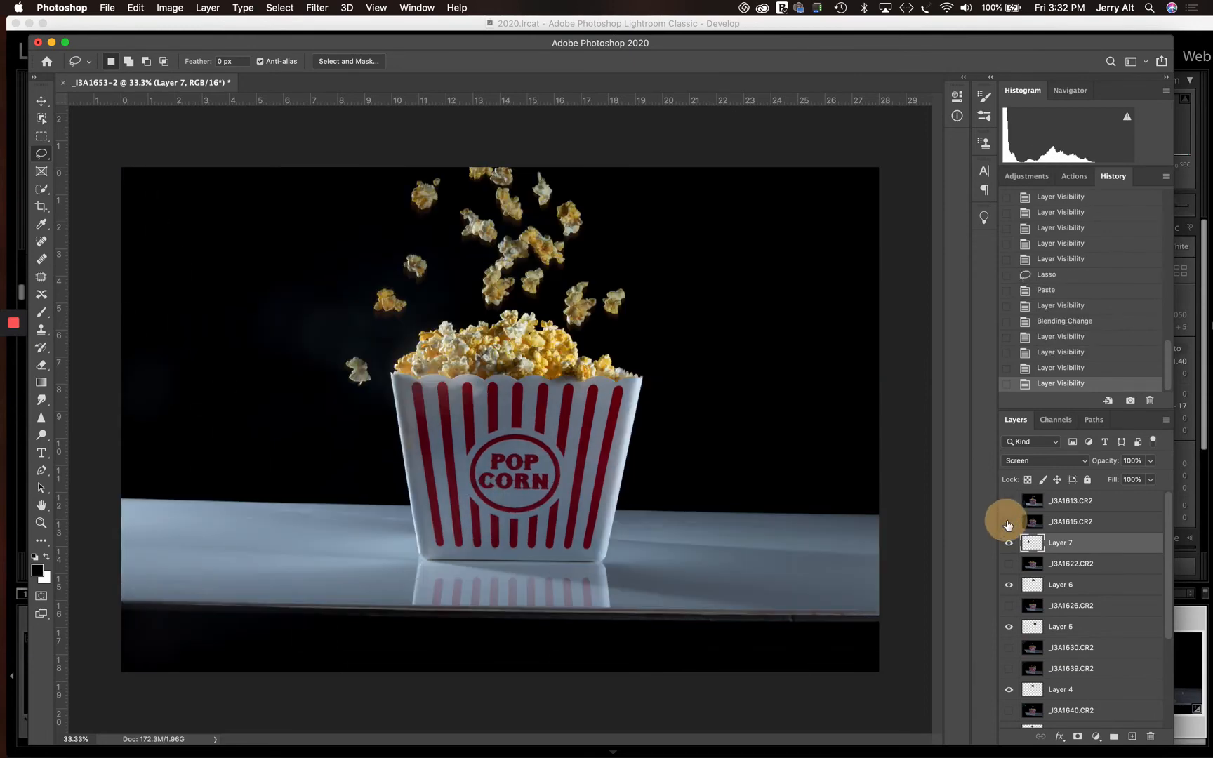
pyautogui.click(1009, 501)
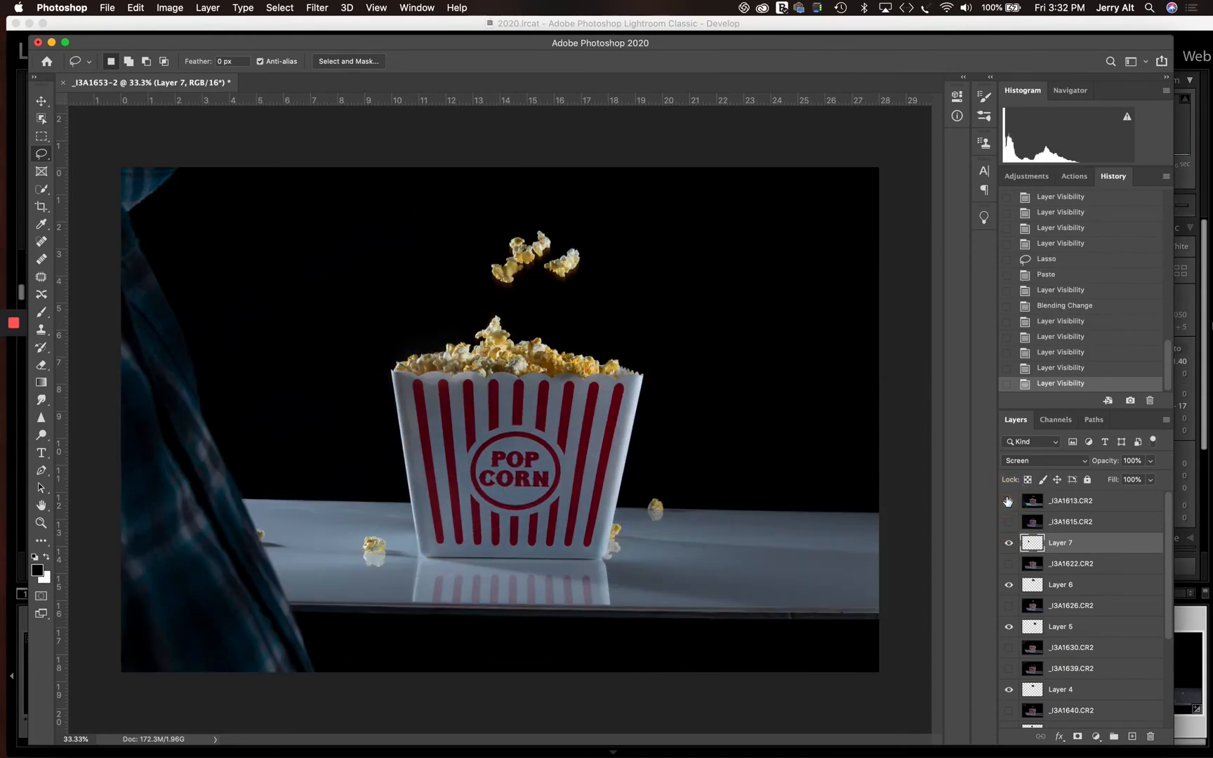
pyautogui.click(1009, 501)
pyautogui.click(1008, 501)
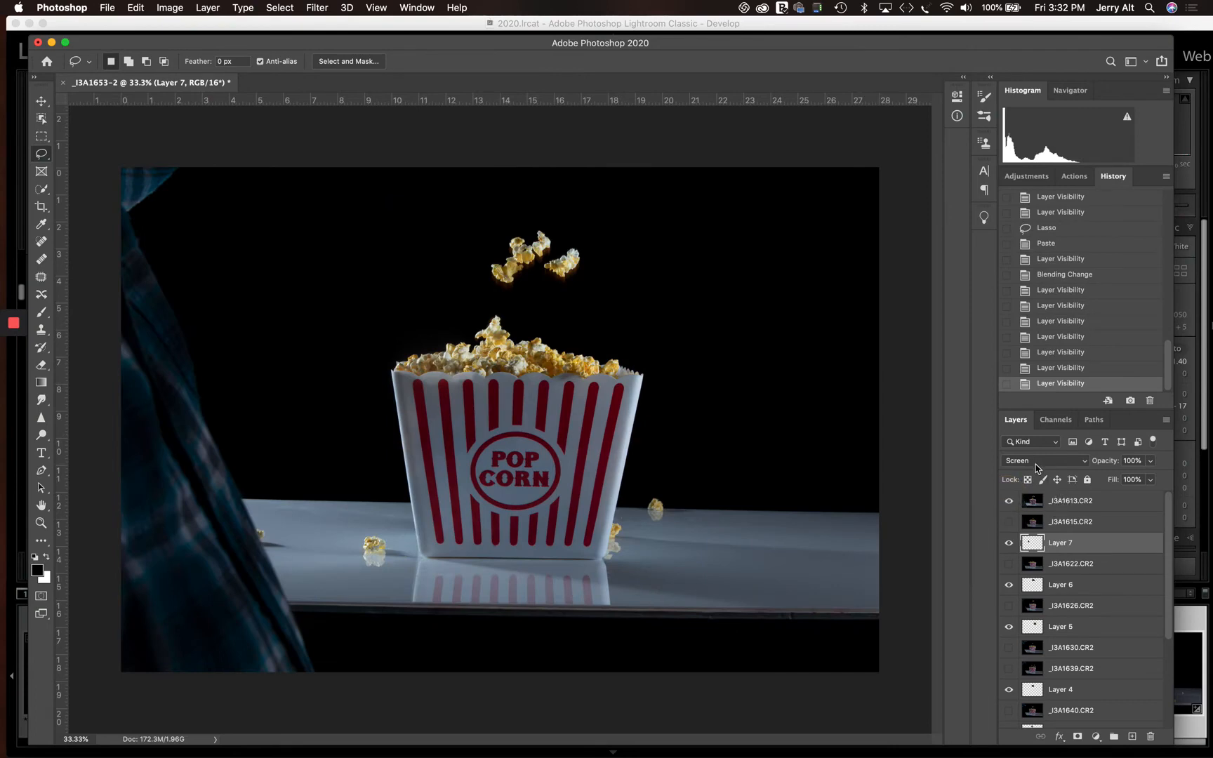
# Delete the source photo layers _I3A1653, _I3A1644, _I3A1641, _I3A1640, _I3A1639 and _I3A1630.CR2 together, keeping the copied popcorn layers
pyautogui.scroll(-5, 1086, 500)
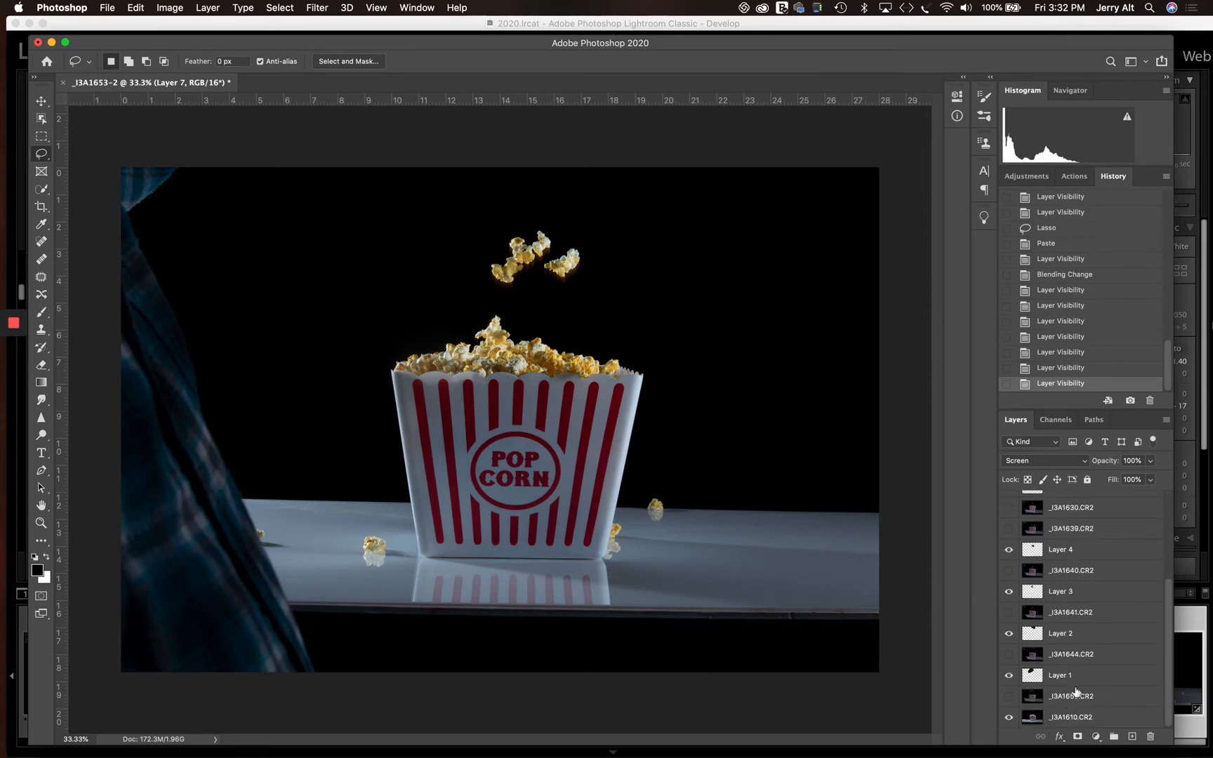
pyautogui.click(1083, 692)
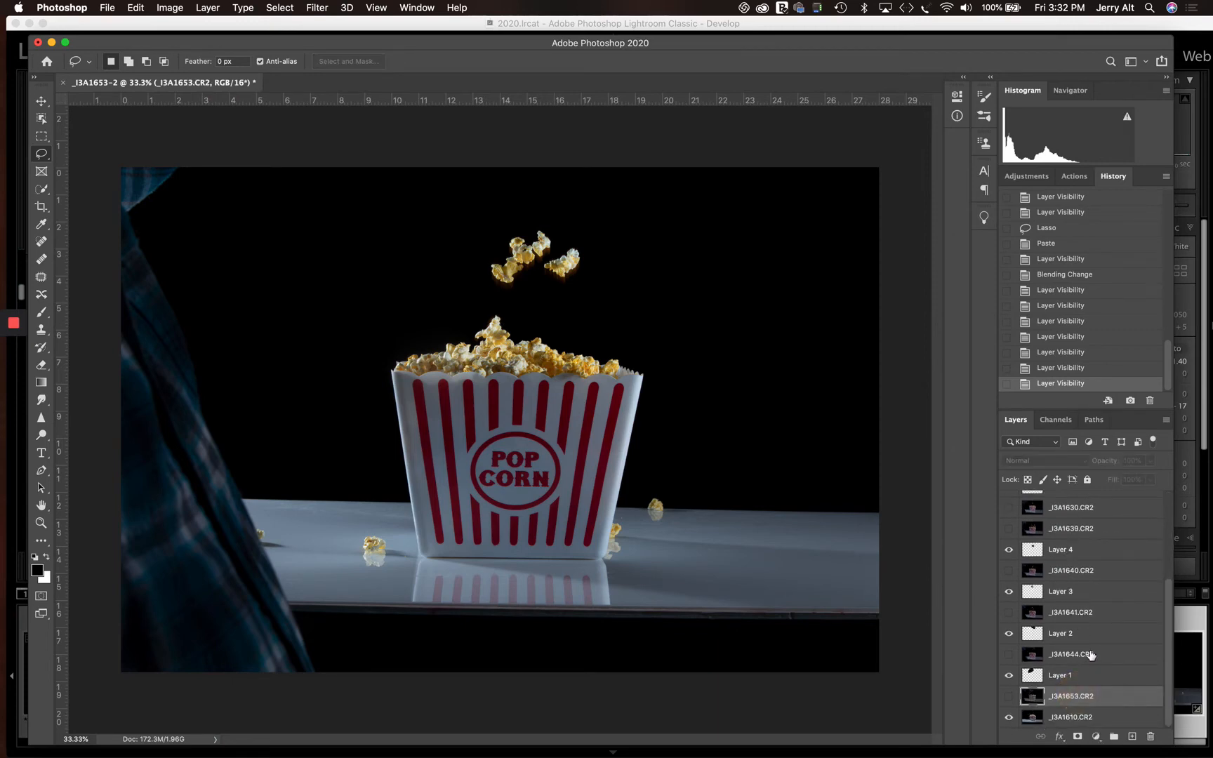
pyautogui.keyDown('super'); pyautogui.click(1090, 655); pyautogui.keyUp('super')
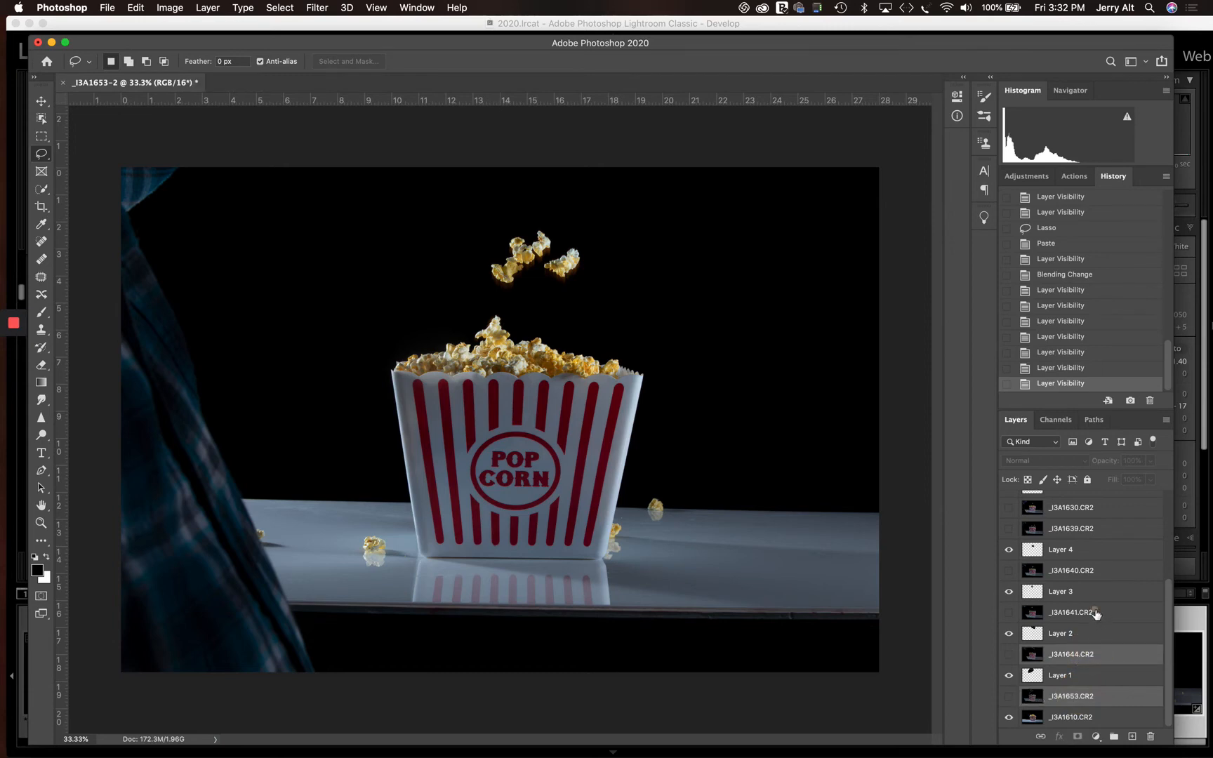
pyautogui.keyDown('super'); pyautogui.click(1099, 612); pyautogui.keyUp('super')
pyautogui.keyDown('super'); pyautogui.click(1101, 572); pyautogui.keyUp('super')
pyautogui.keyDown('super'); pyautogui.click(1096, 529); pyautogui.keyUp('super')
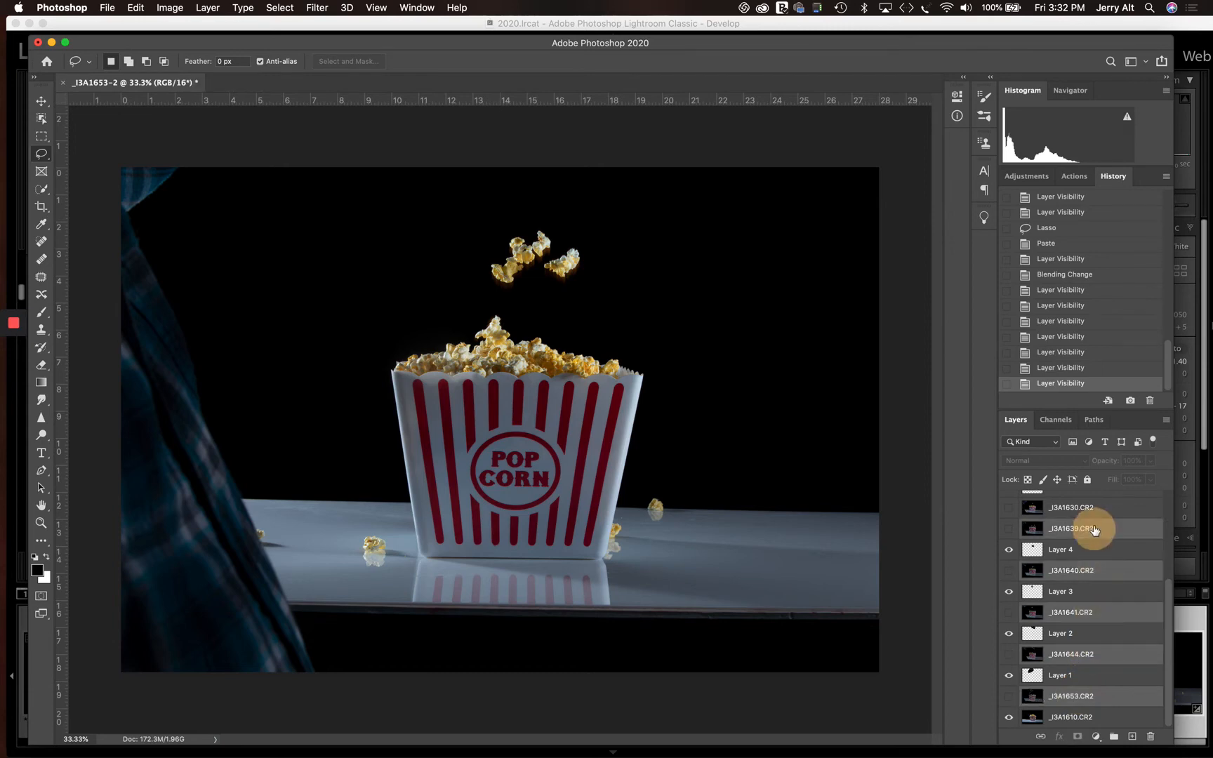
pyautogui.keyDown('super'); pyautogui.click(1094, 509); pyautogui.keyUp('super')
pyautogui.rightClick(1093, 513)
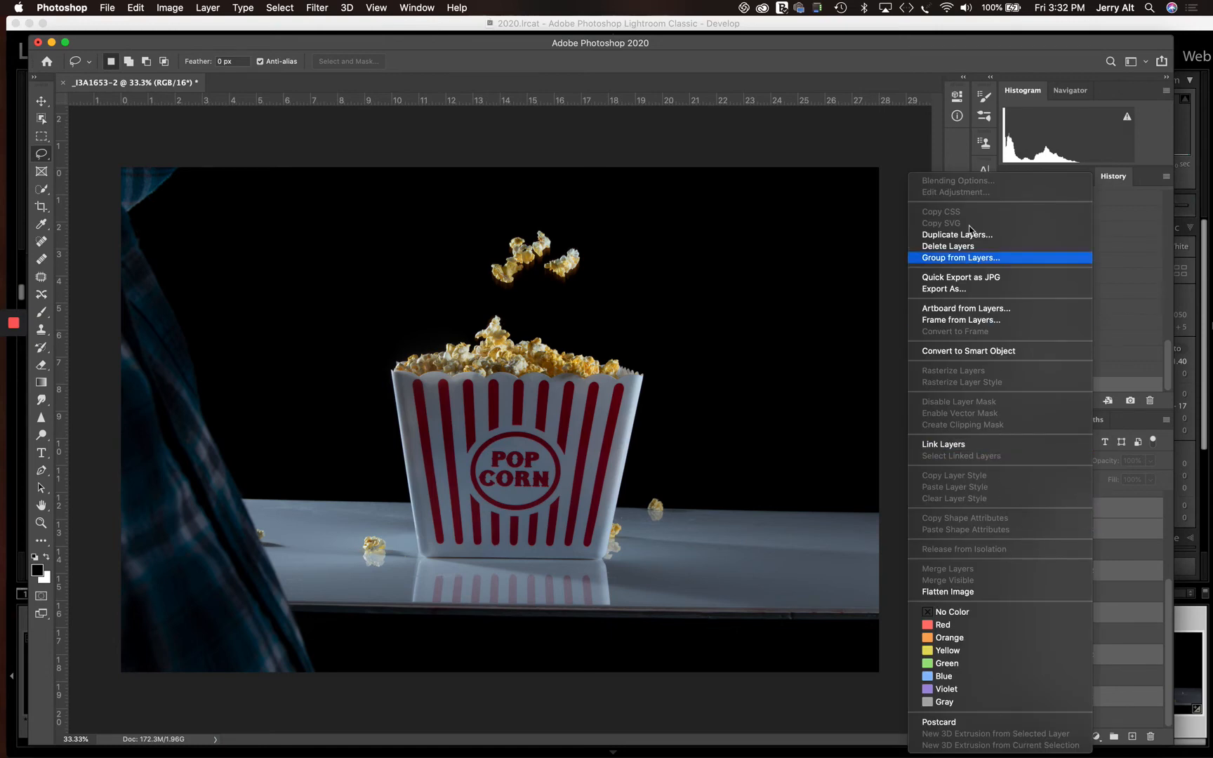
pyautogui.click(971, 248)
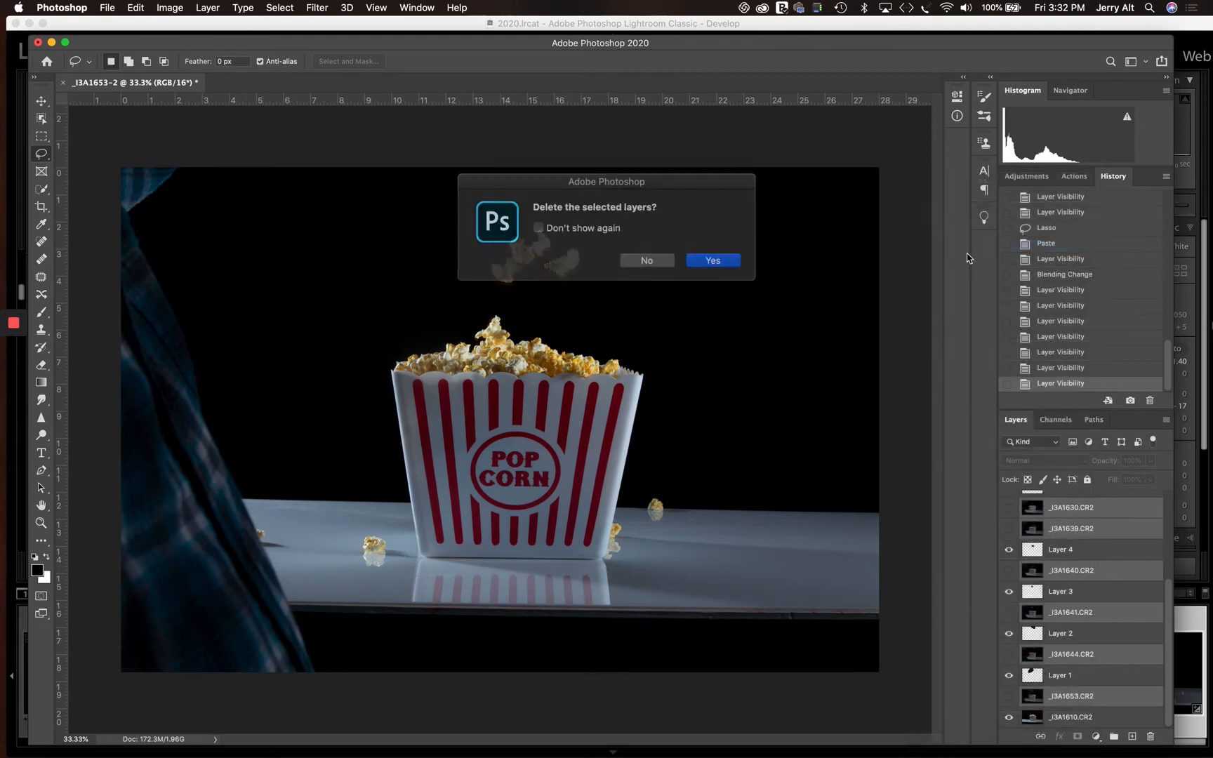
pyautogui.click(709, 259)
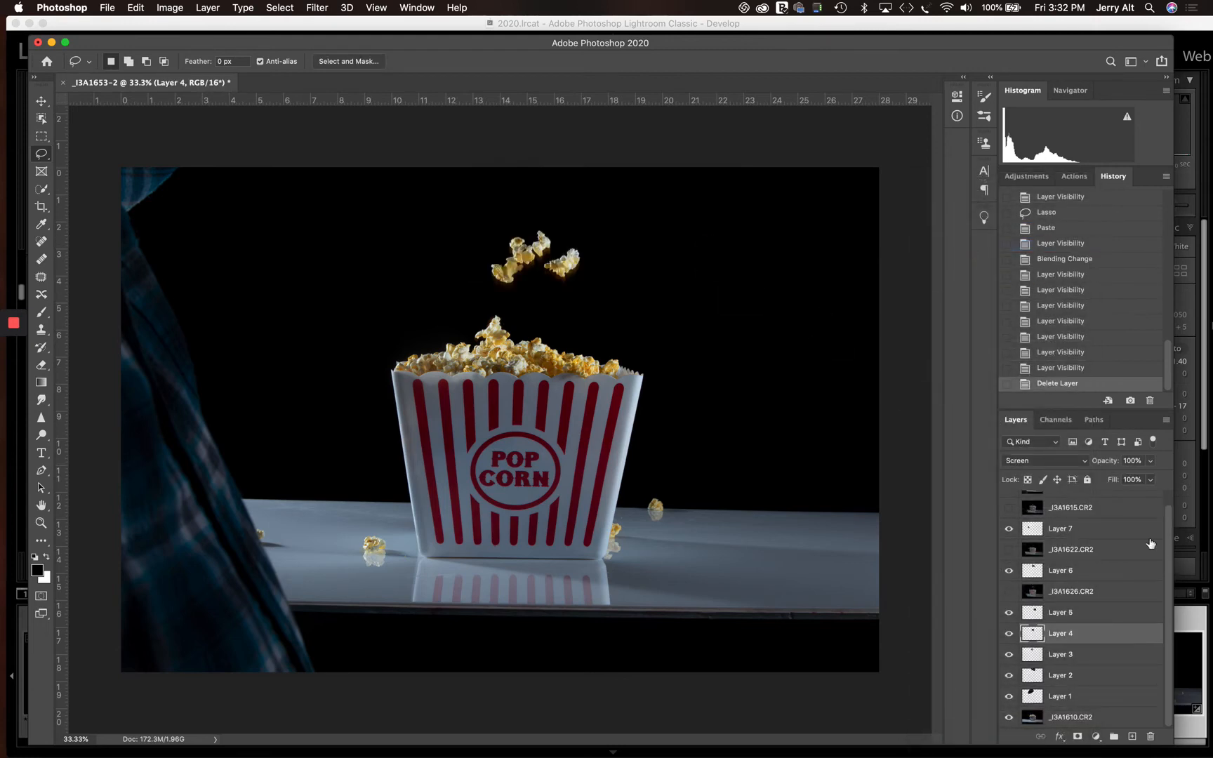
# Delete the remaining source photo layers _I3A1626, _I3A1622, _I3A1615 and _I3A1613.CR2 above the base photo
pyautogui.click(1101, 593)
pyautogui.scroll(2, 1081, 530)
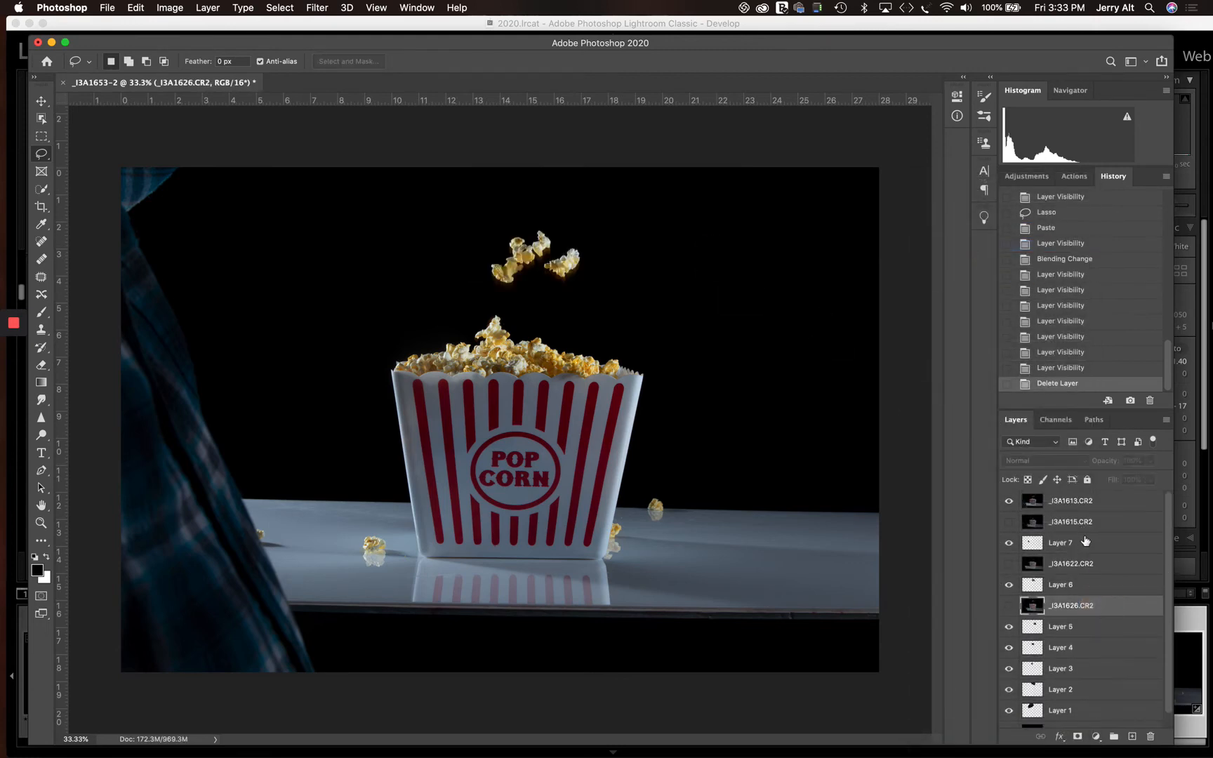
pyautogui.keyDown('super'); pyautogui.click(1081, 564); pyautogui.keyUp('super')
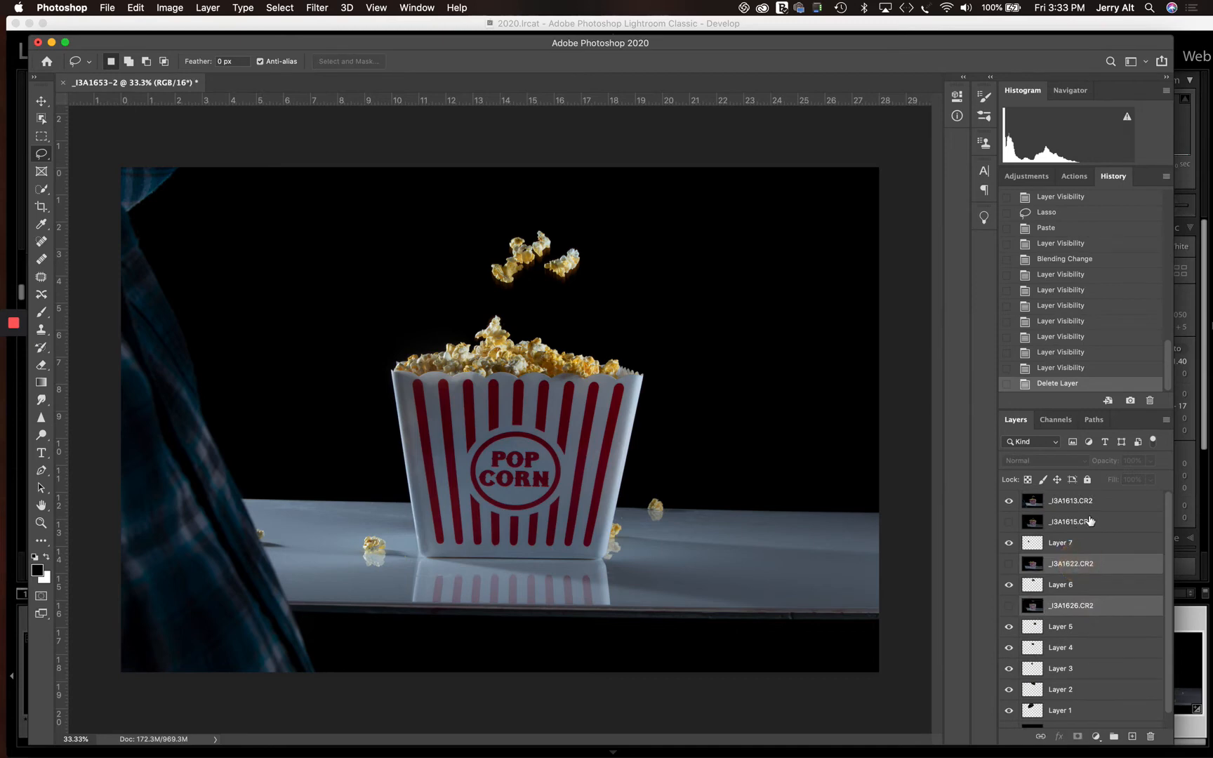
pyautogui.keyDown('super'); pyautogui.click(1087, 521); pyautogui.keyUp('super')
pyautogui.keyDown('super'); pyautogui.click(1085, 500); pyautogui.keyUp('super')
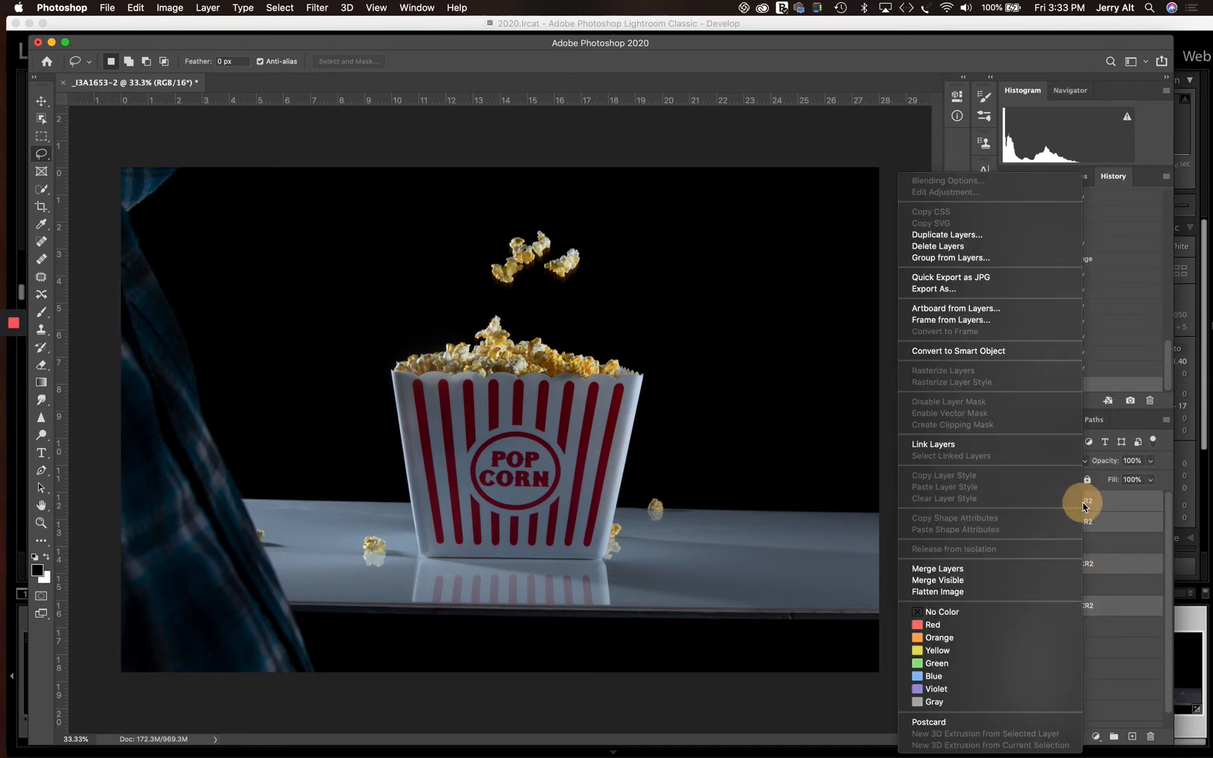
pyautogui.rightClick(1085, 501)
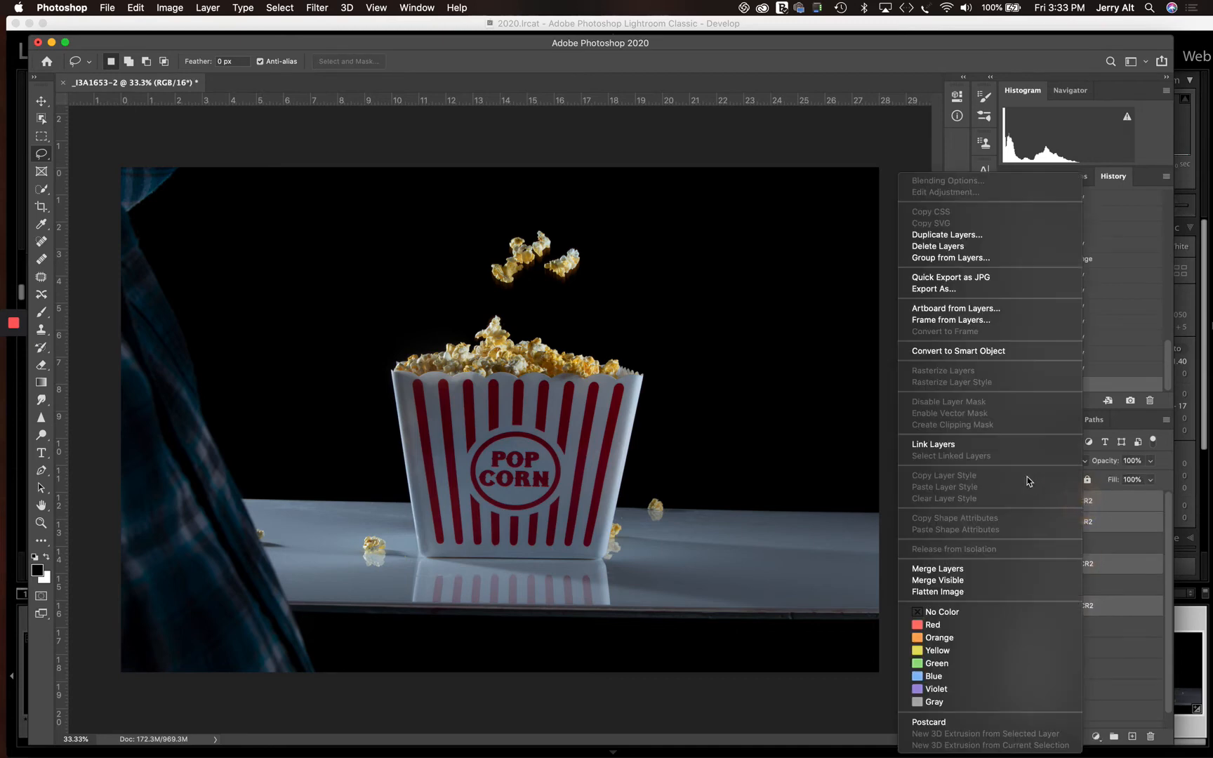
pyautogui.click(959, 246)
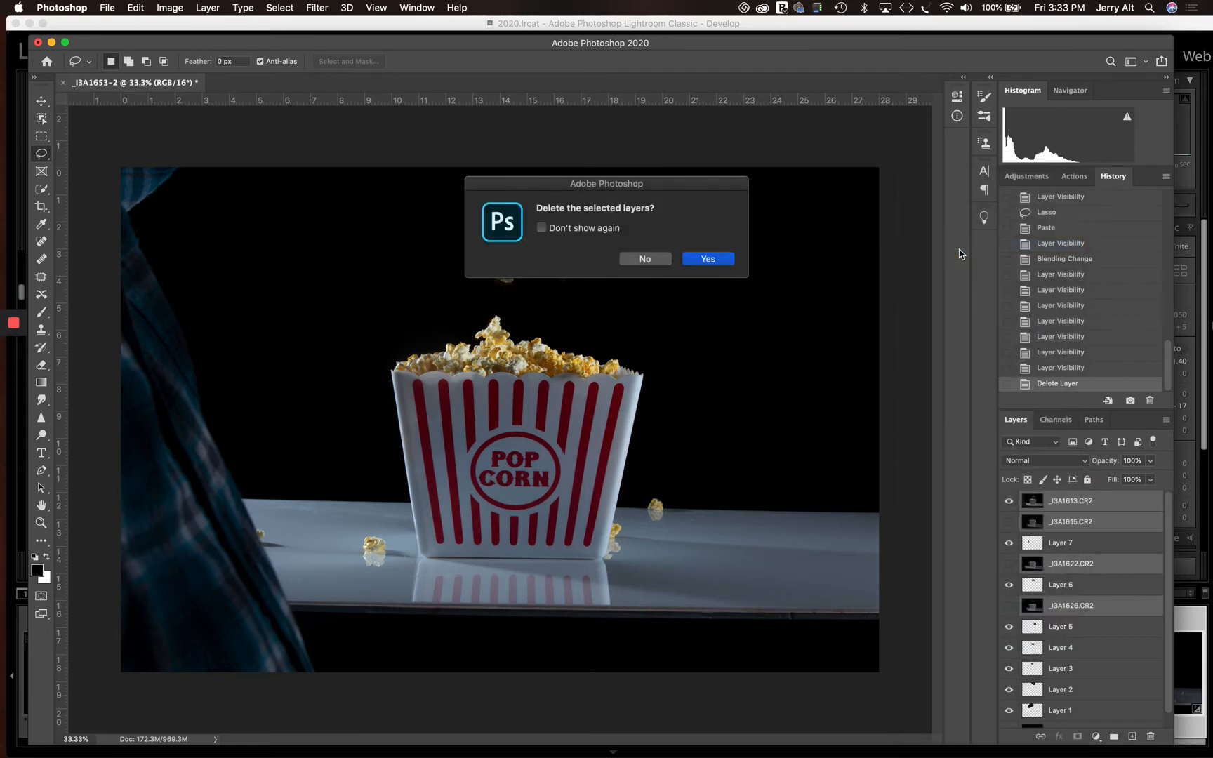
pyautogui.click(727, 262)
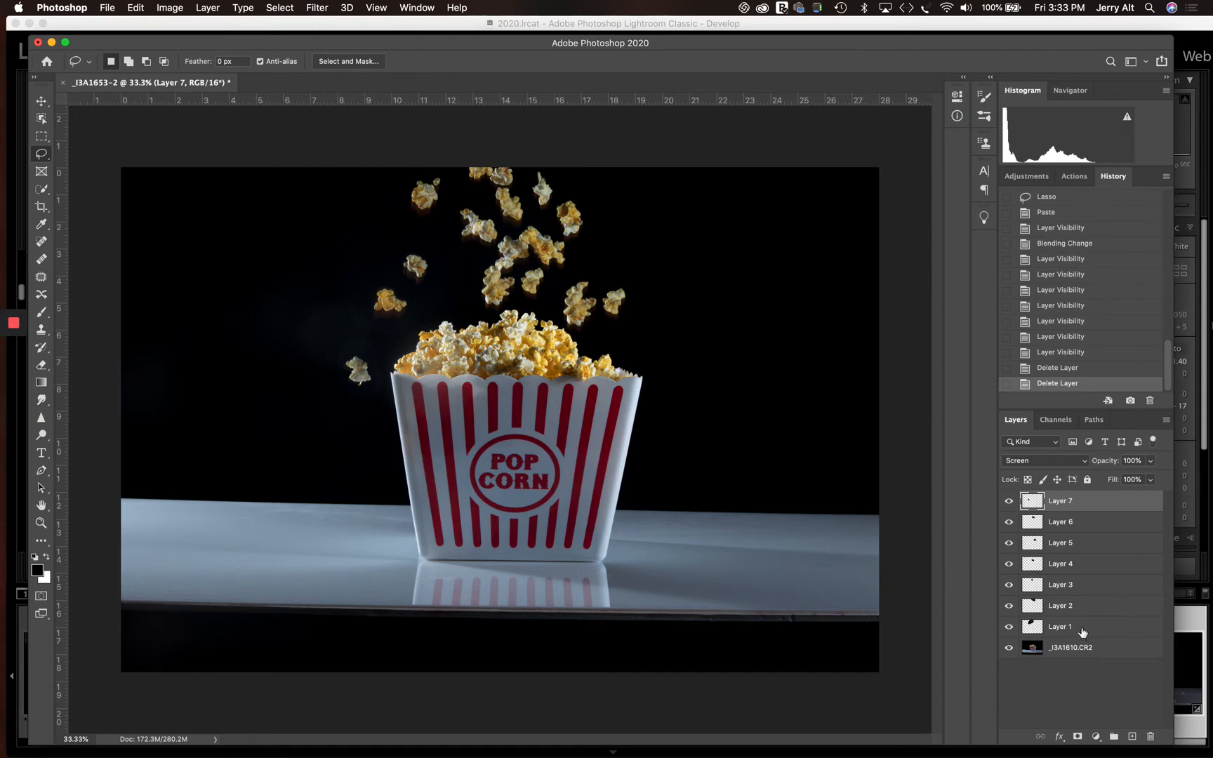
# Toggle Layers 7, 6 and 5 off and on in turn to check which popcorn pieces each one adds
pyautogui.click(1009, 500)
pyautogui.click(1010, 500)
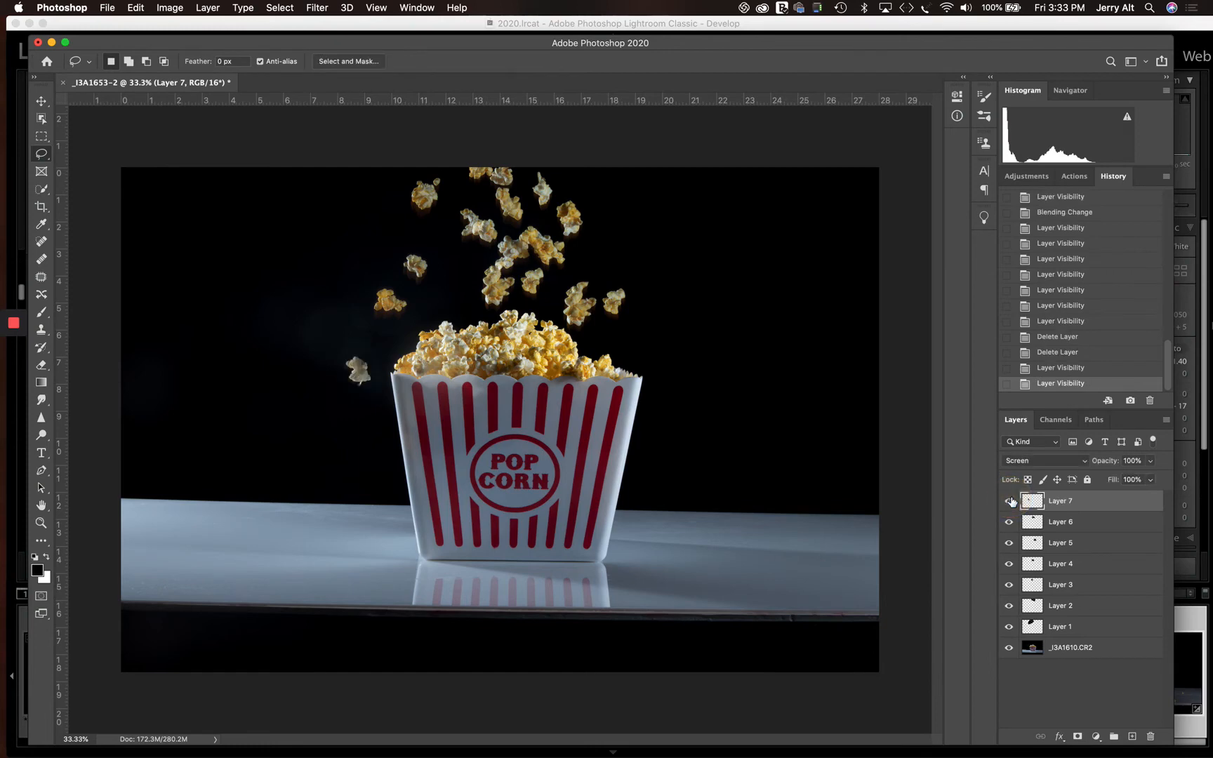
pyautogui.click(1009, 523)
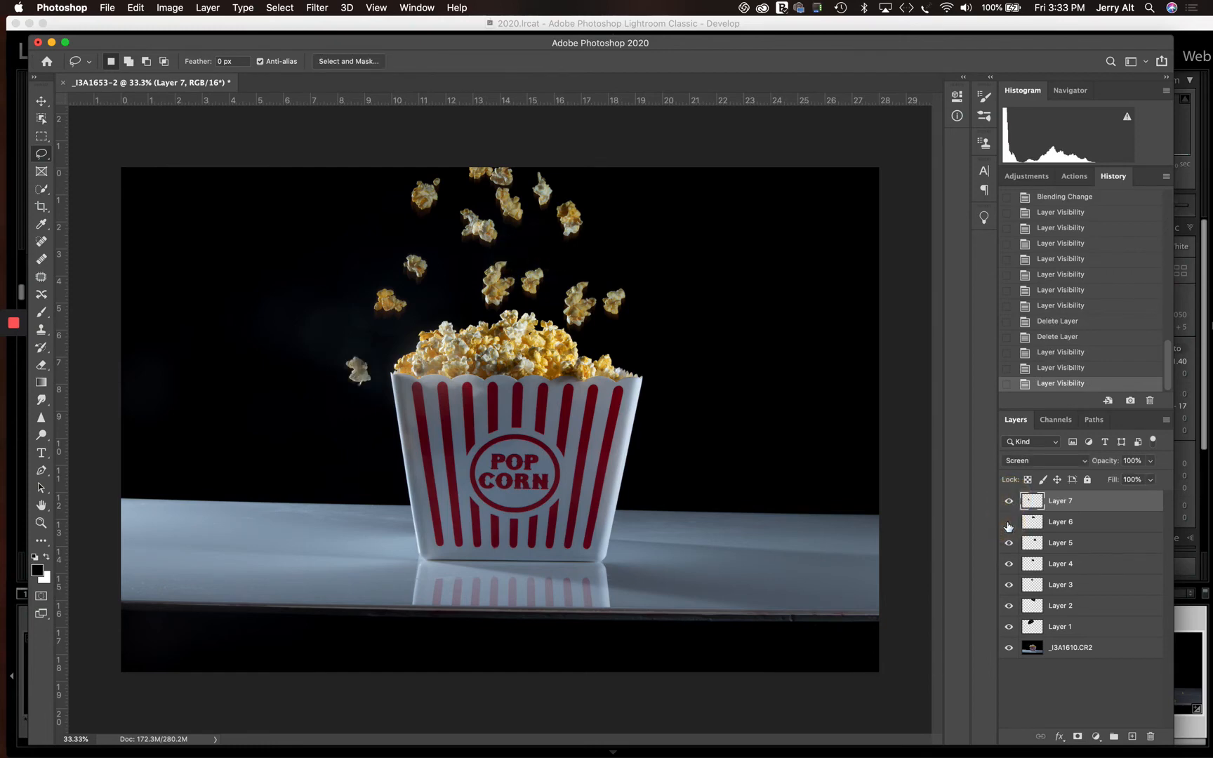
pyautogui.click(1008, 523)
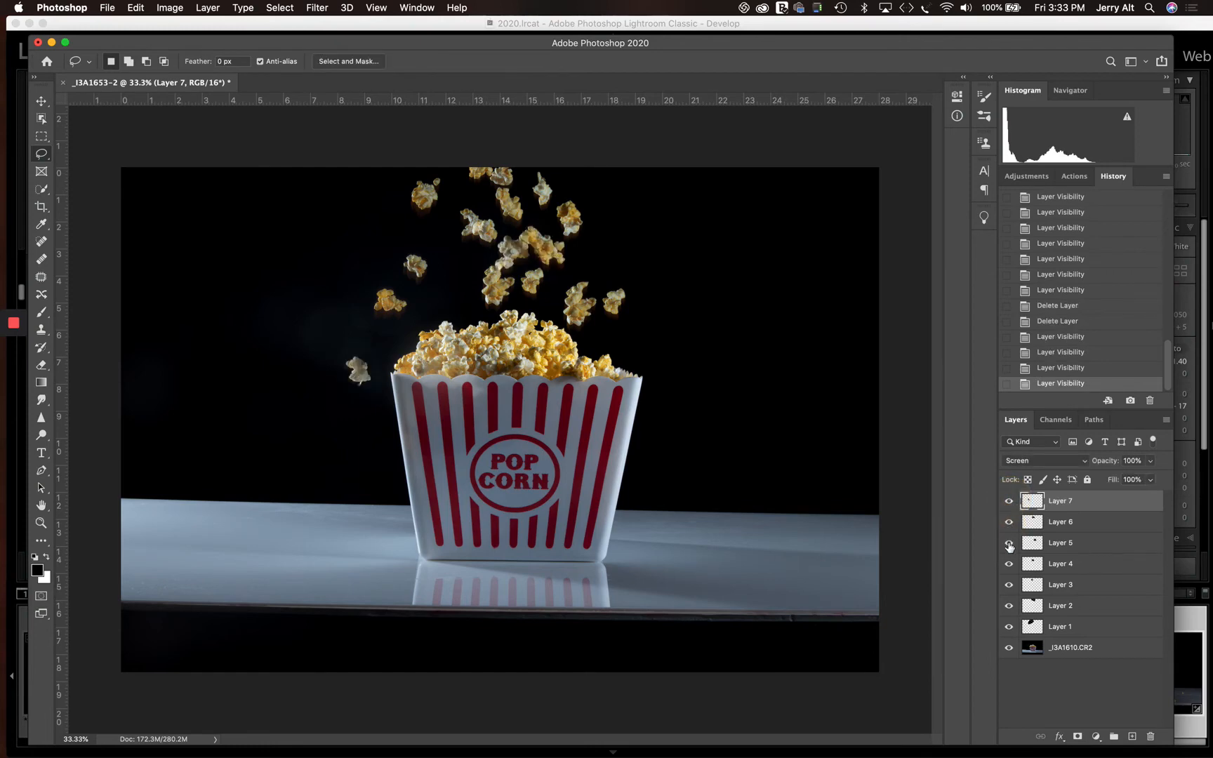
pyautogui.click(1009, 545)
pyautogui.click(1009, 544)
pyautogui.click(1009, 545)
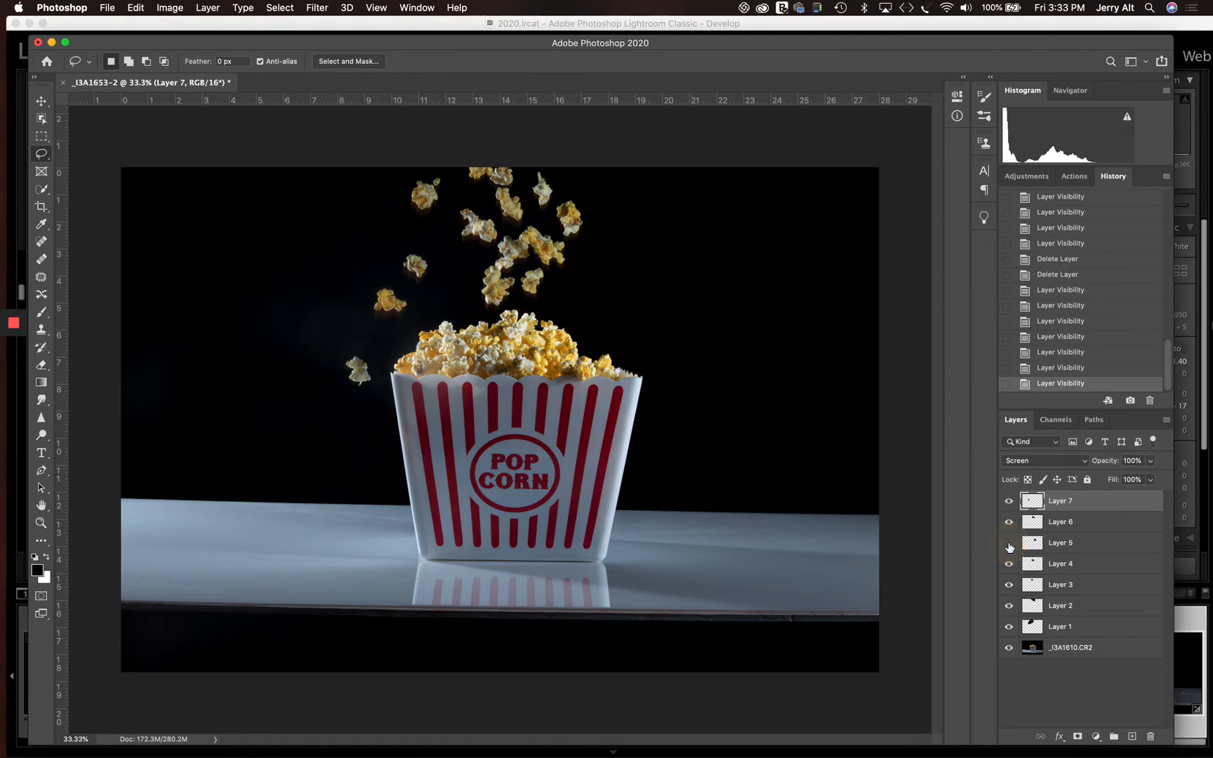
pyautogui.click(1008, 544)
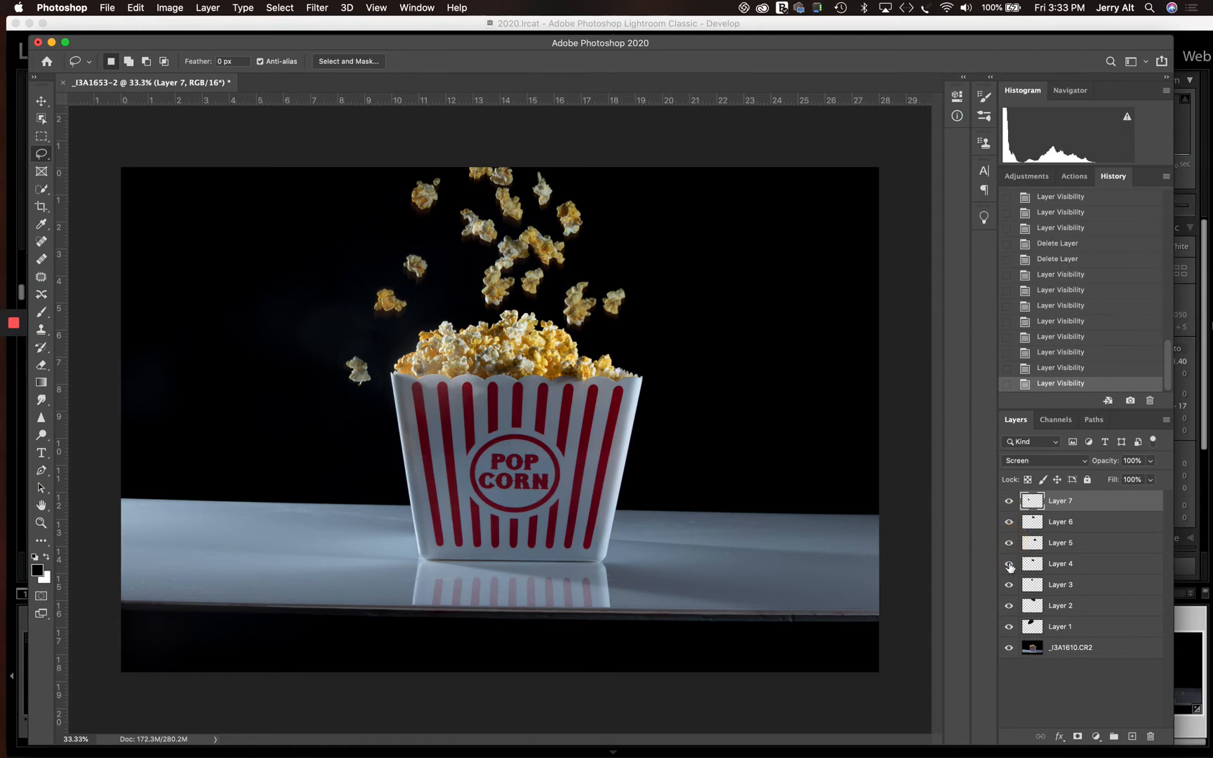
# Toggle Layers 4, 3, 2 and 1 off and on in turn to check their popcorn pieces
pyautogui.click(1008, 565)
pyautogui.click(1009, 565)
pyautogui.click(1009, 585)
pyautogui.click(1009, 585)
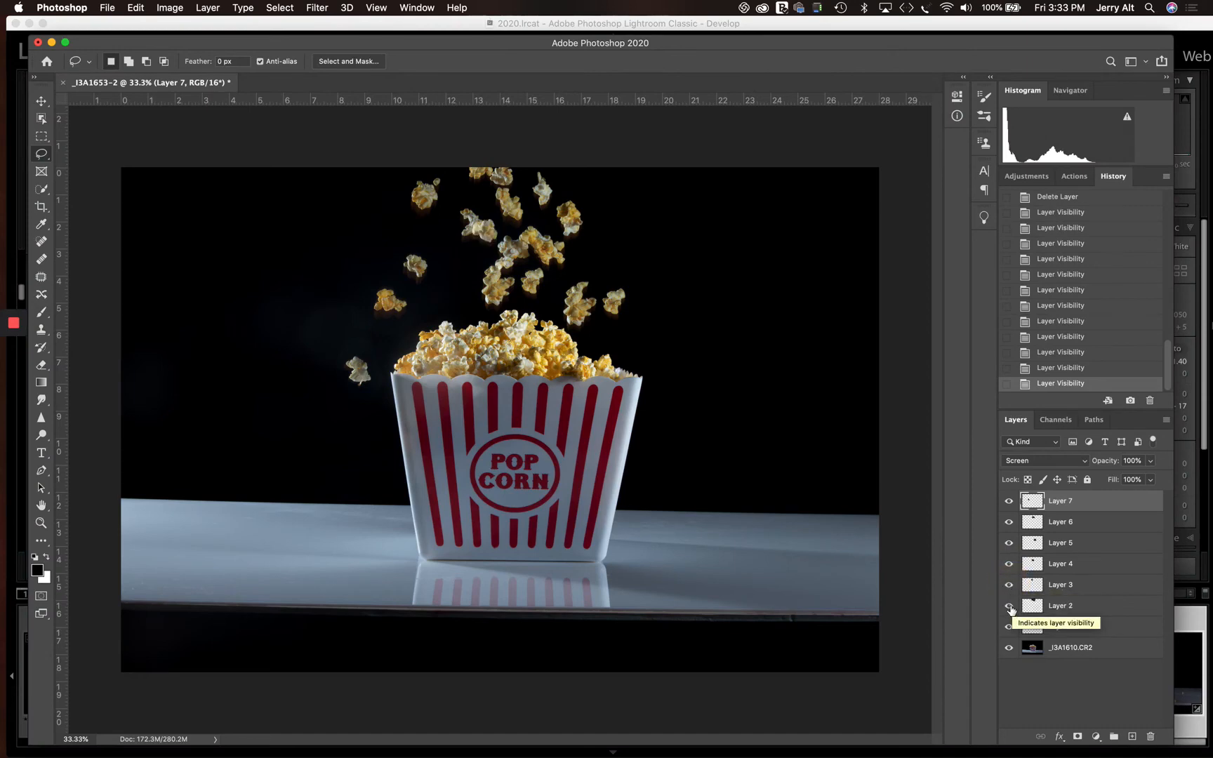
pyautogui.click(1009, 606)
pyautogui.click(1010, 605)
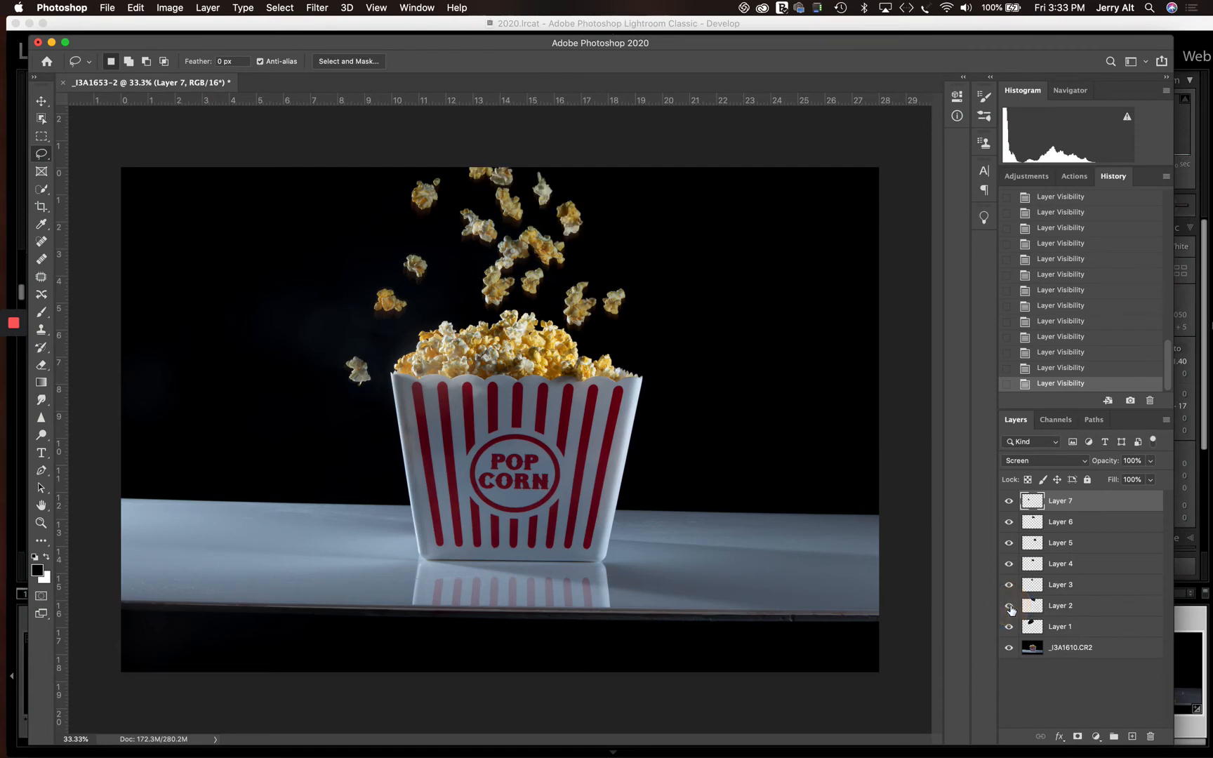
pyautogui.click(1010, 628)
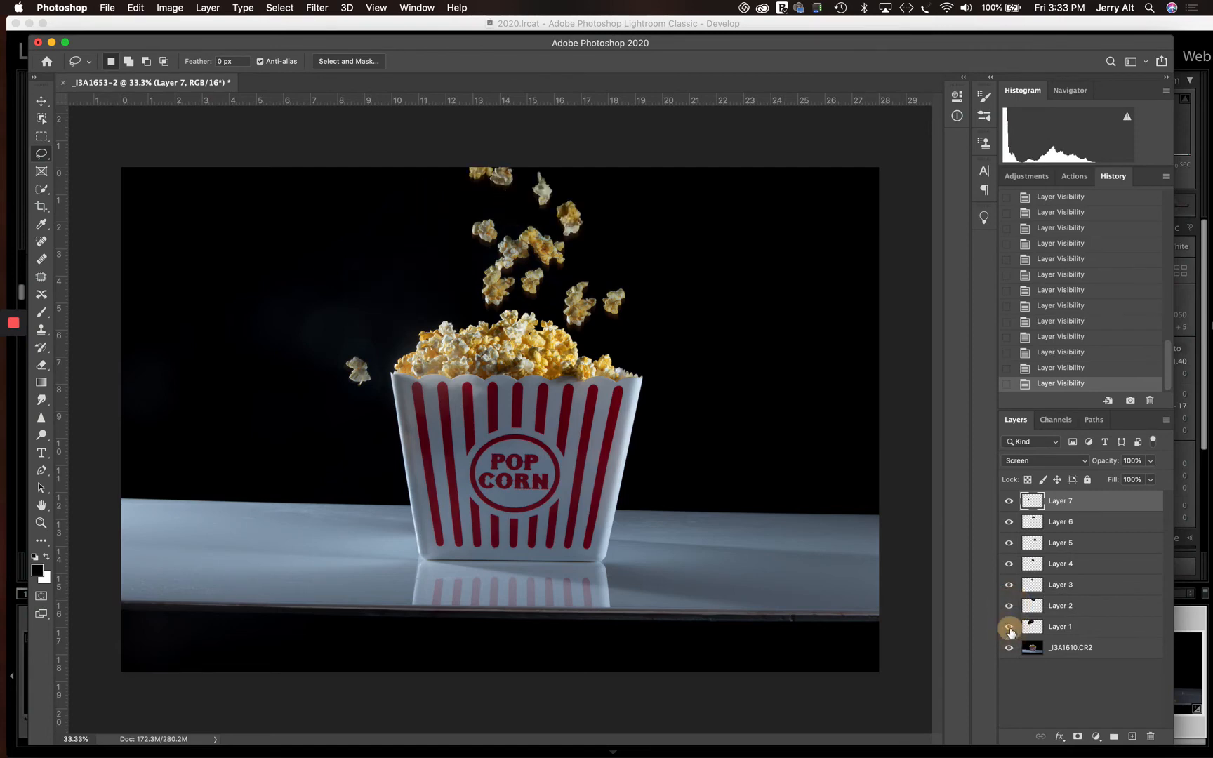
pyautogui.click(1009, 628)
pyautogui.click(1010, 627)
pyautogui.click(1010, 628)
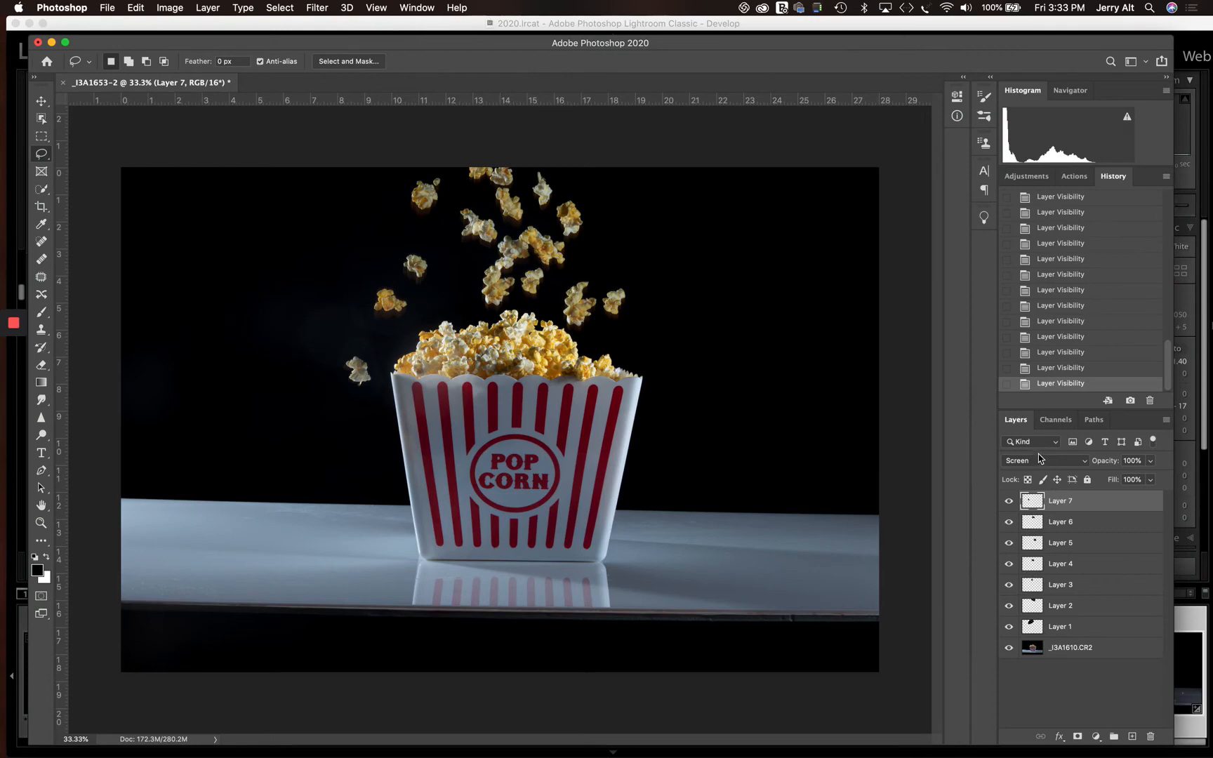
# Group Layers 1 through 7 and rename the group kernels
pyautogui.keyDown('shift'); pyautogui.click(1083, 627); pyautogui.keyUp('shift')
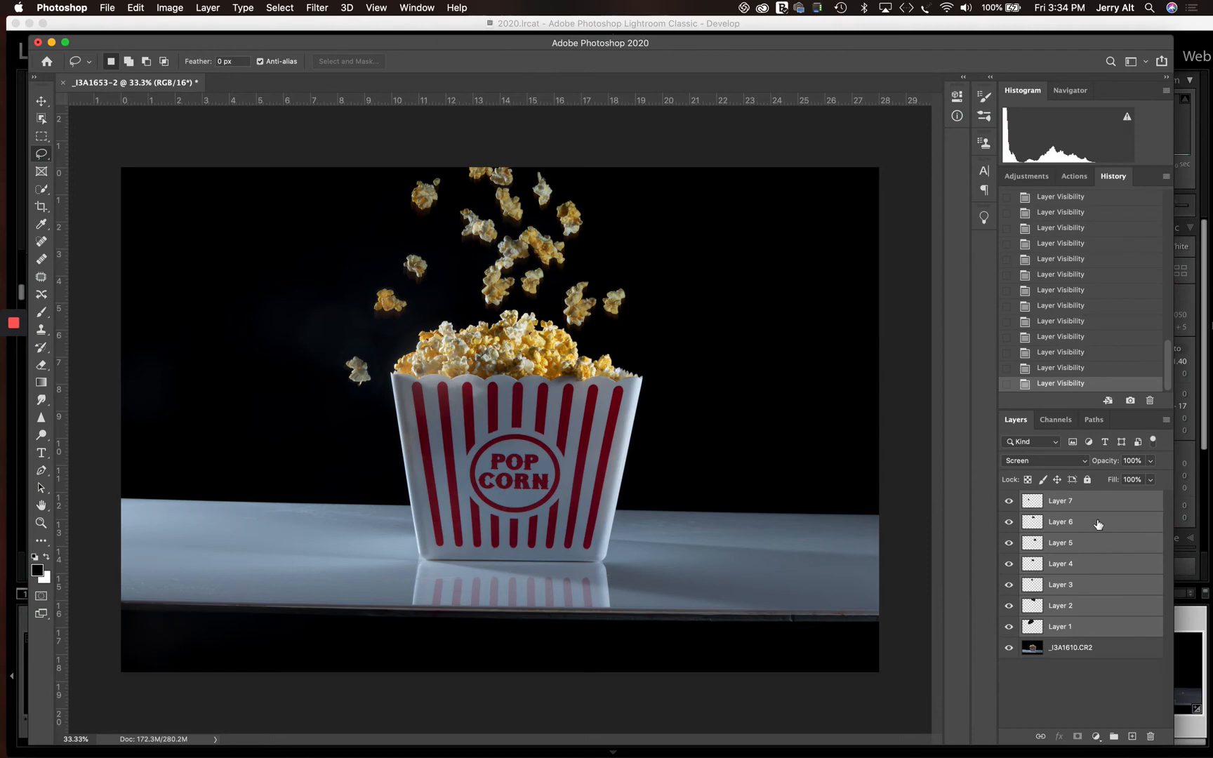
pyautogui.press('super+g')
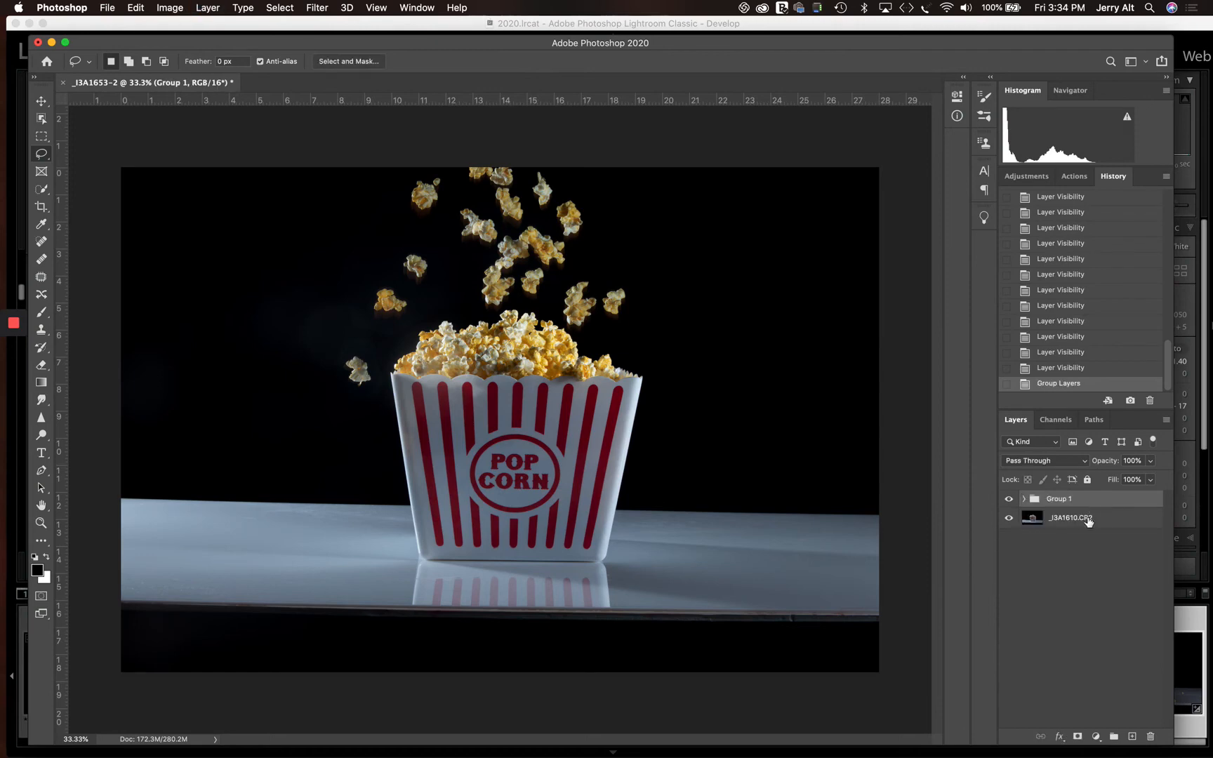
pyautogui.doubleClick(1060, 499)
pyautogui.write('kernels')
pyautogui.press('Return')
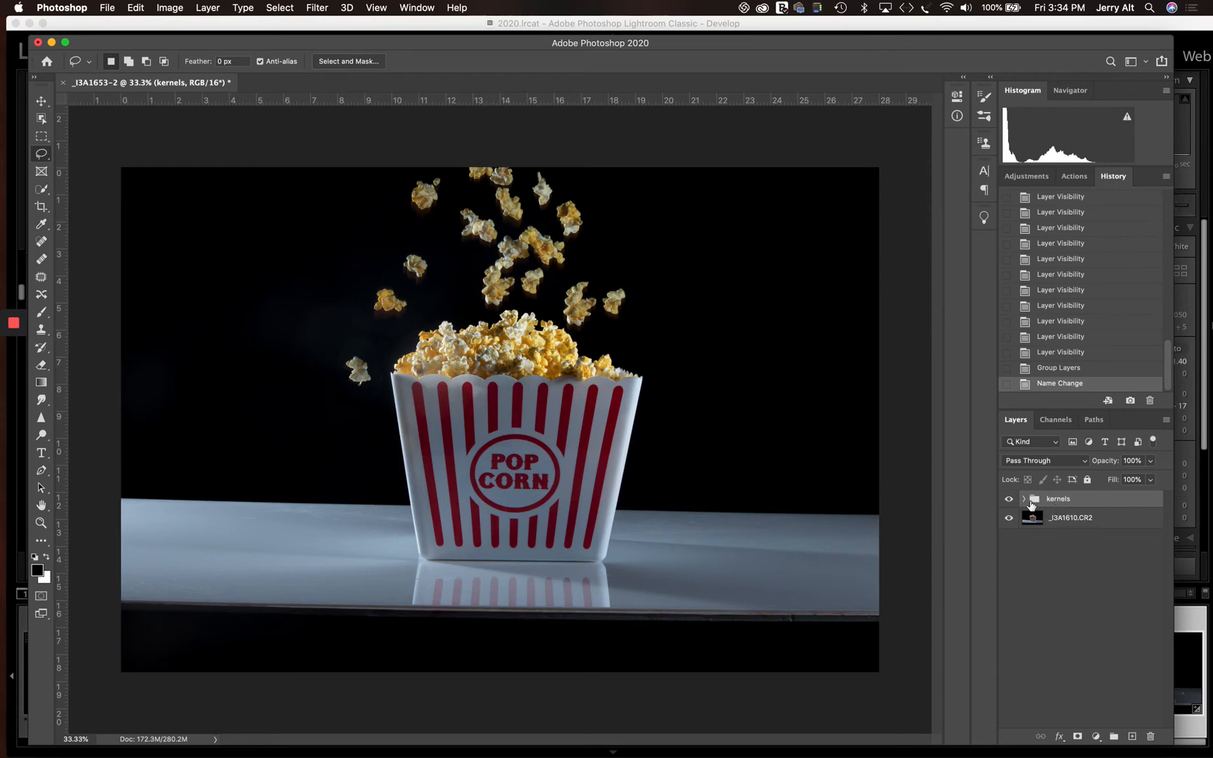
# Compare the composite with and without the kernels group, leaving the group shown
pyautogui.click(1009, 499)
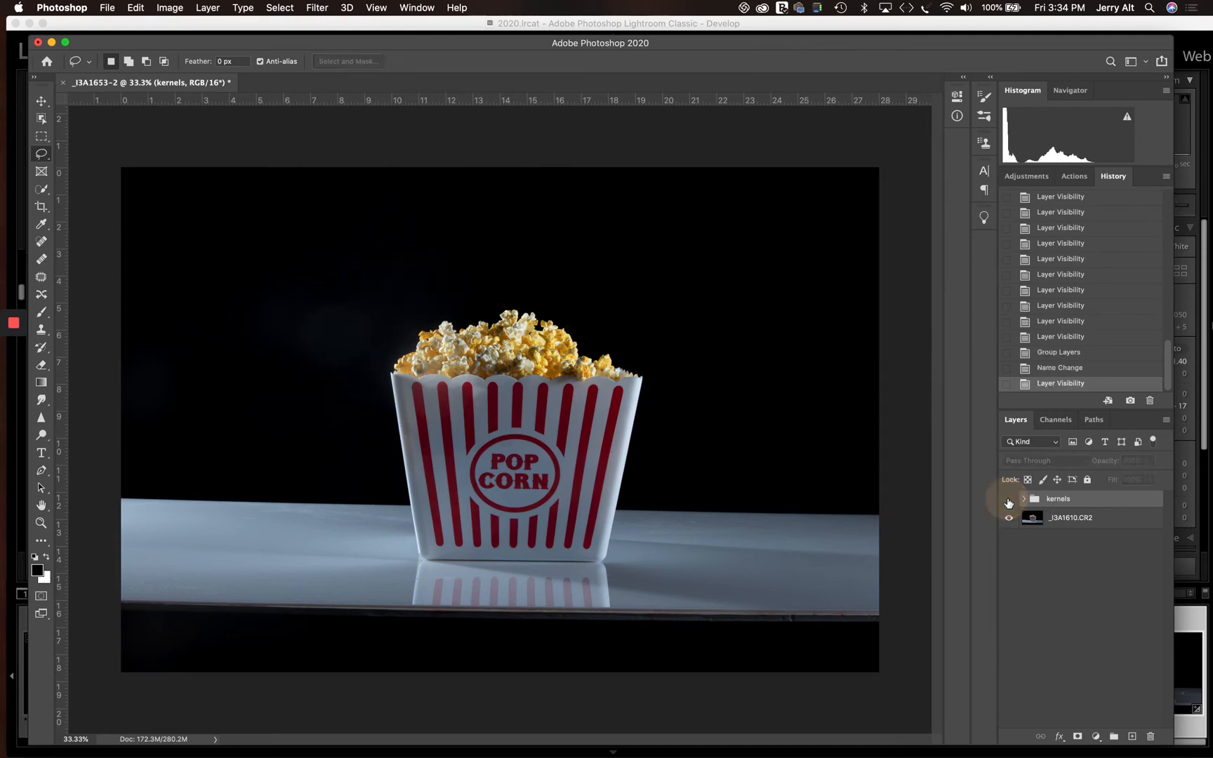
pyautogui.click(1009, 499)
pyautogui.click(1009, 499)
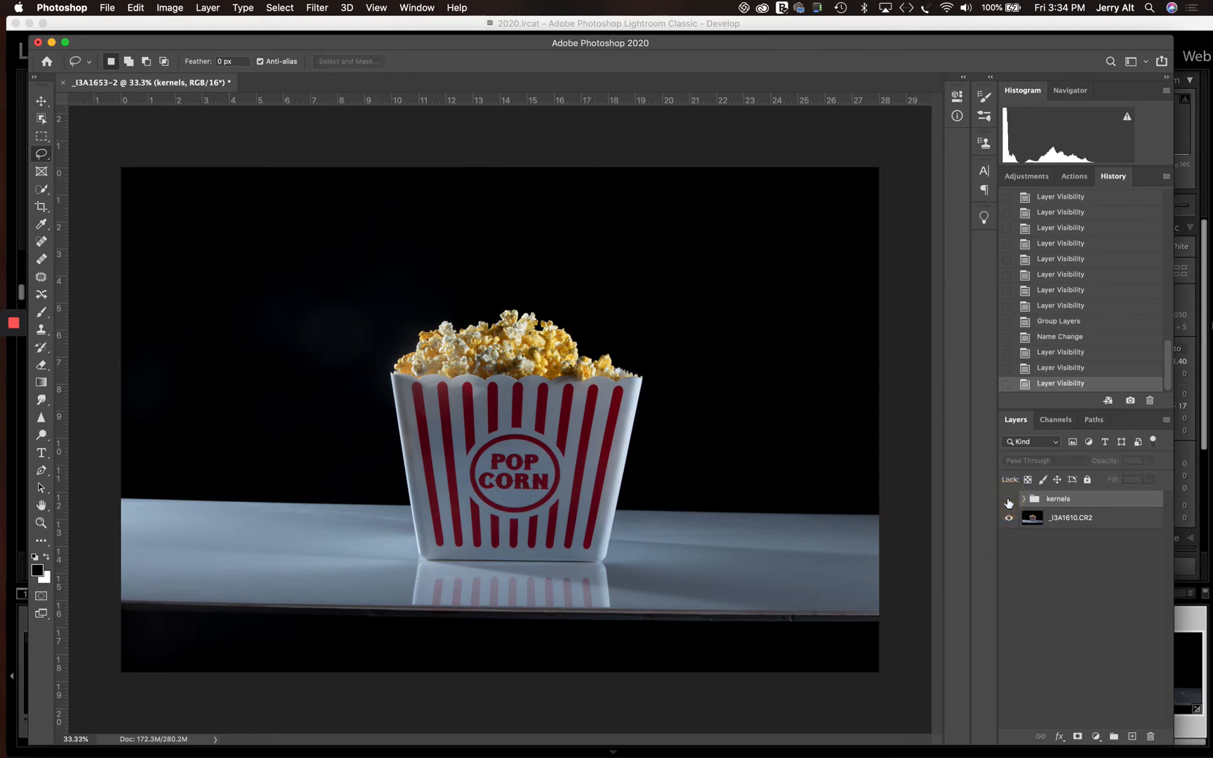
pyautogui.click(1009, 499)
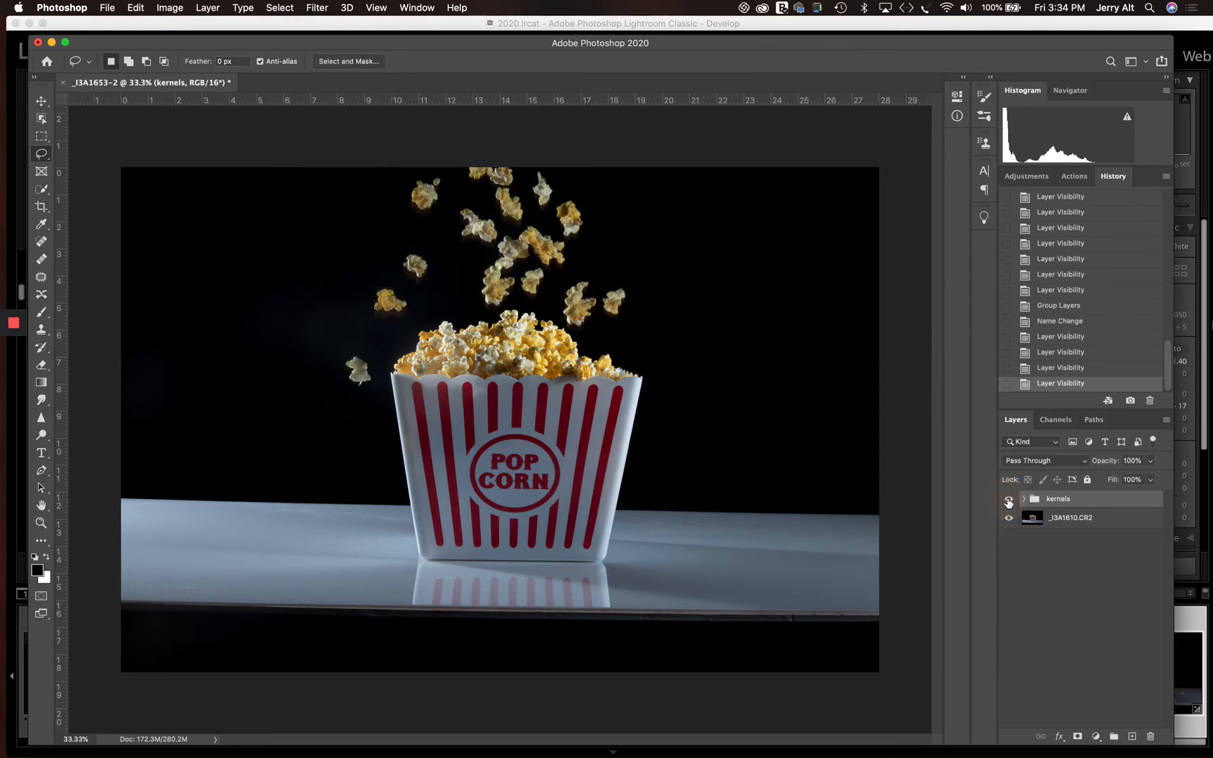
# Add a Levels adjustment layer directly above the base _I3A1610.CR2 photo, beneath the kernels group
pyautogui.click(1072, 520)
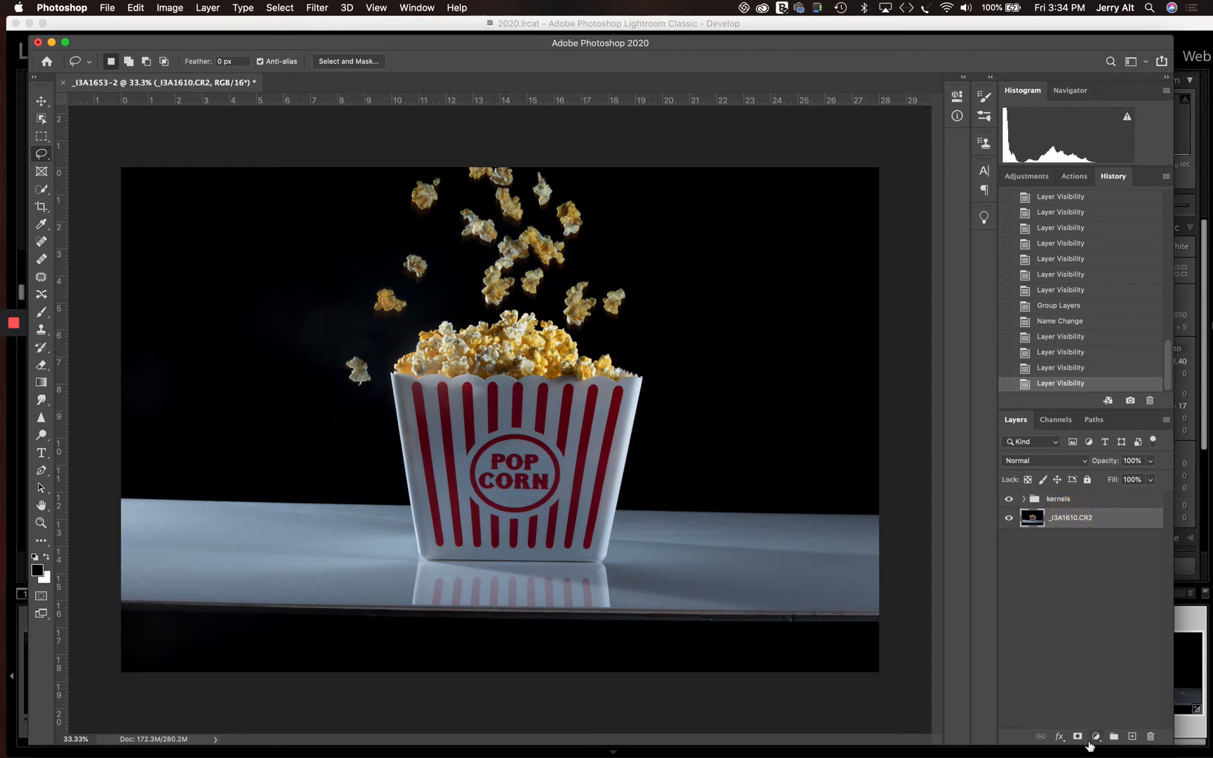
pyautogui.click(1096, 737)
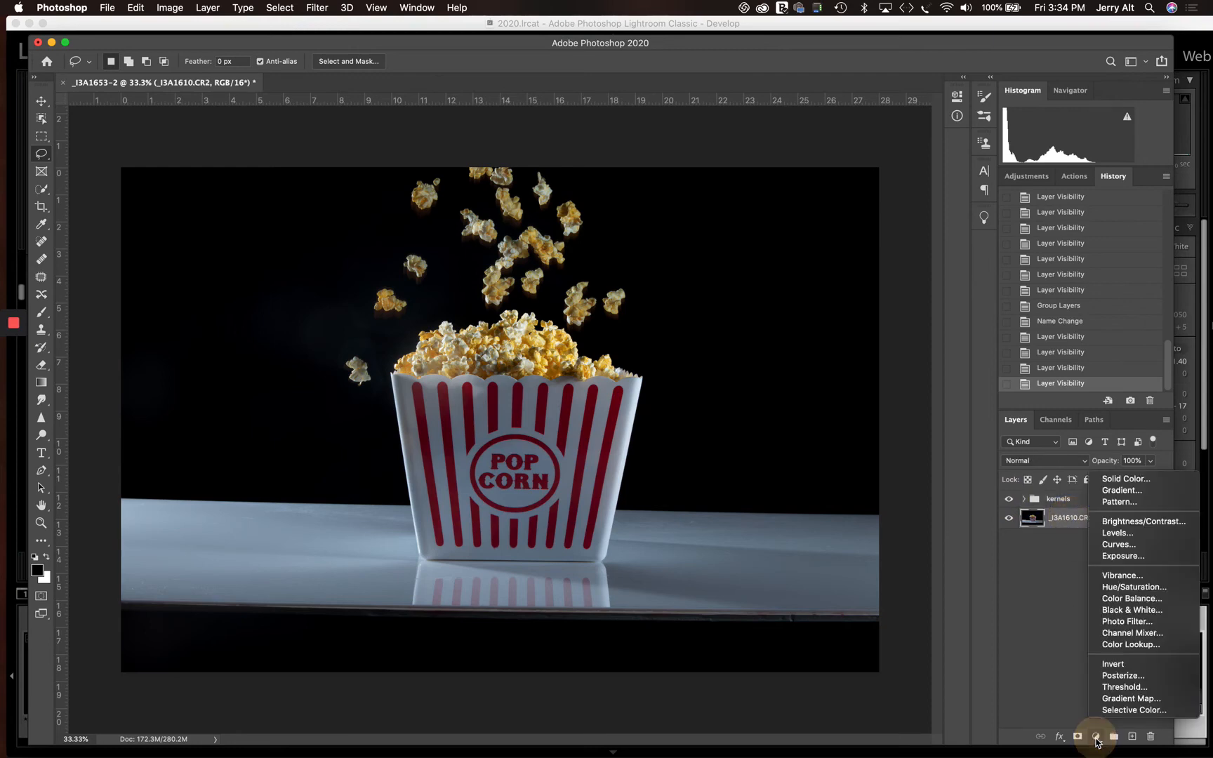
pyautogui.click(1116, 533)
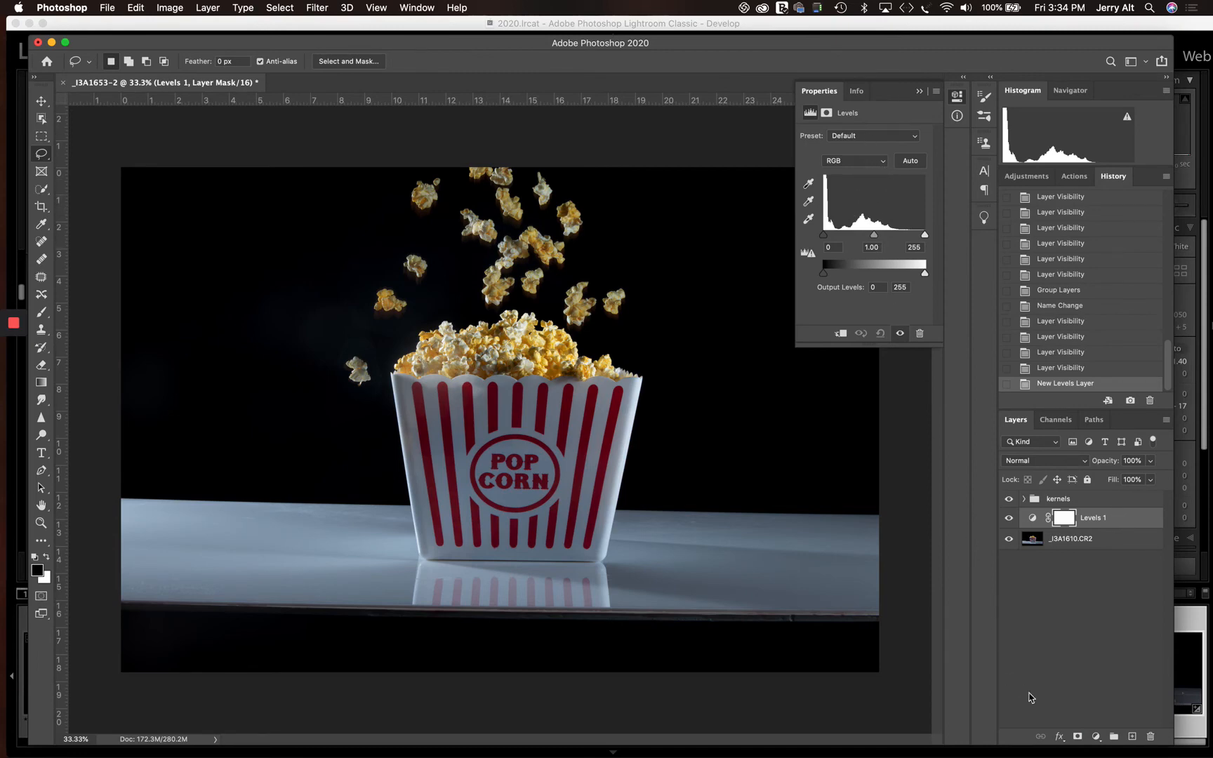
pyautogui.click(1121, 714)
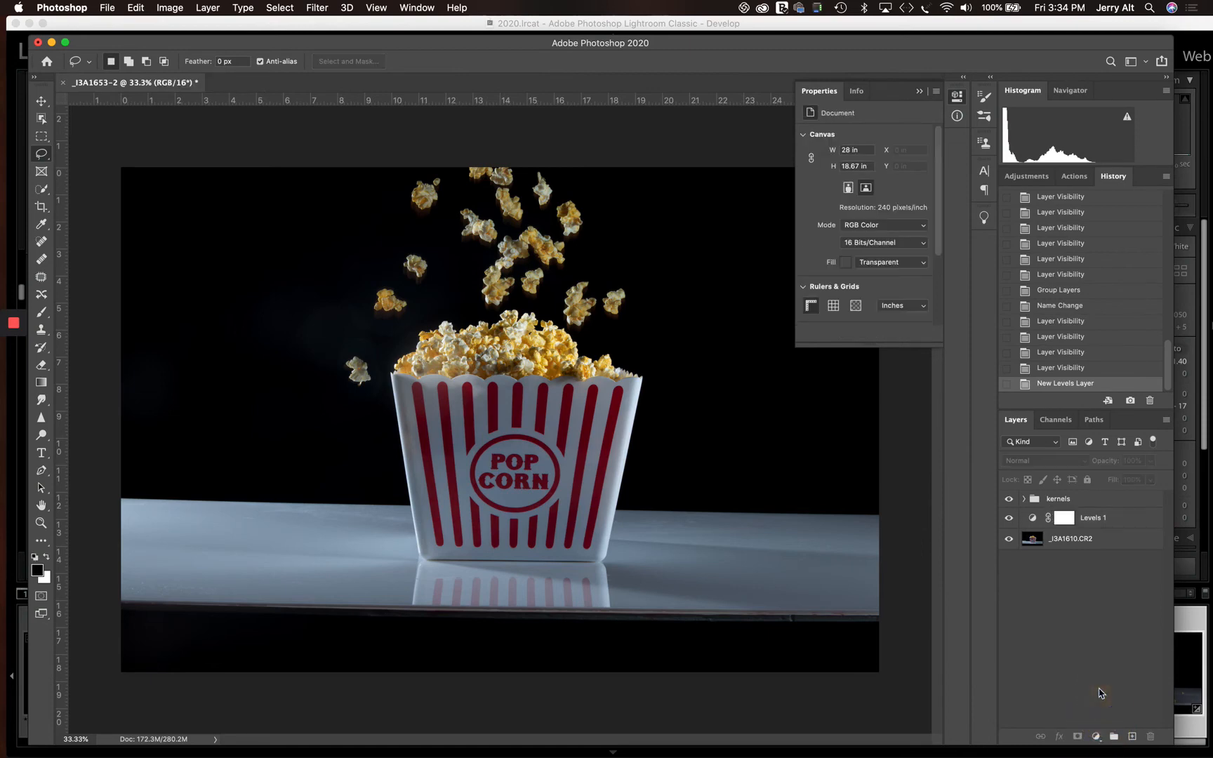
pyautogui.click(1096, 738)
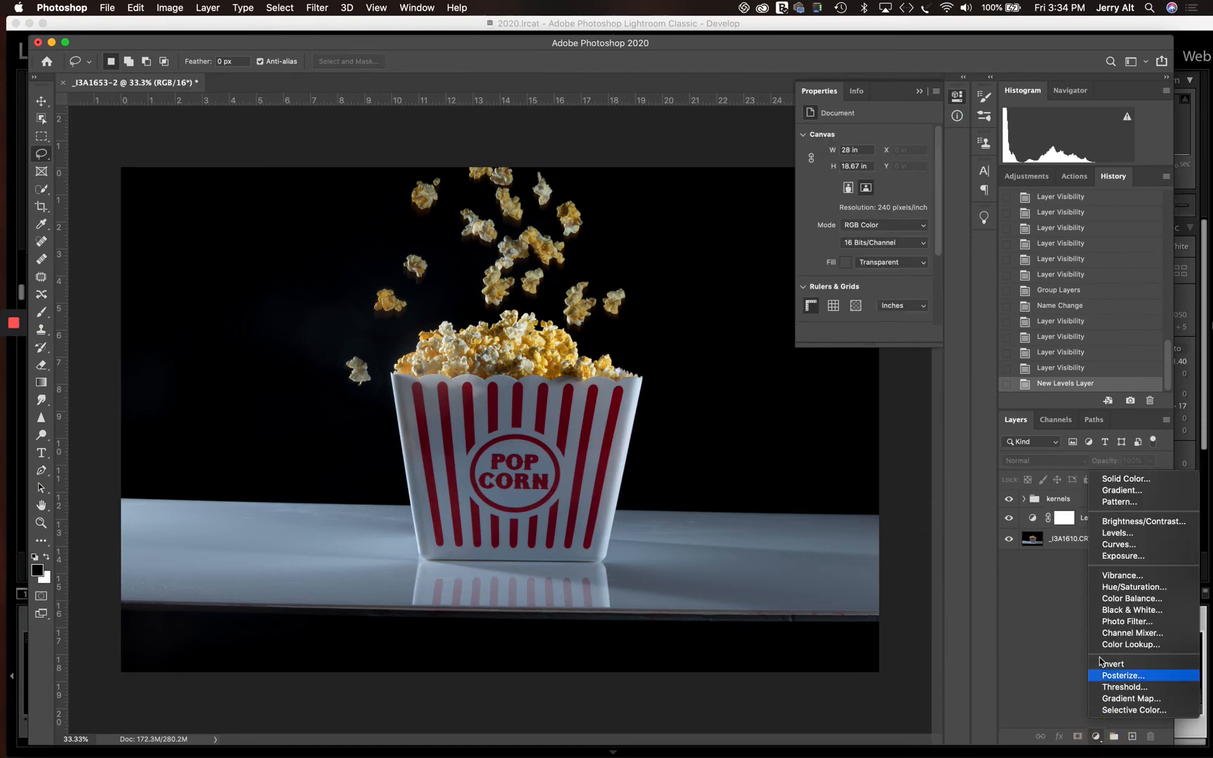
pyautogui.click(1030, 628)
# Set the Levels 1 white input level to 155 and invert its layer mask to black
pyautogui.click(1112, 520)
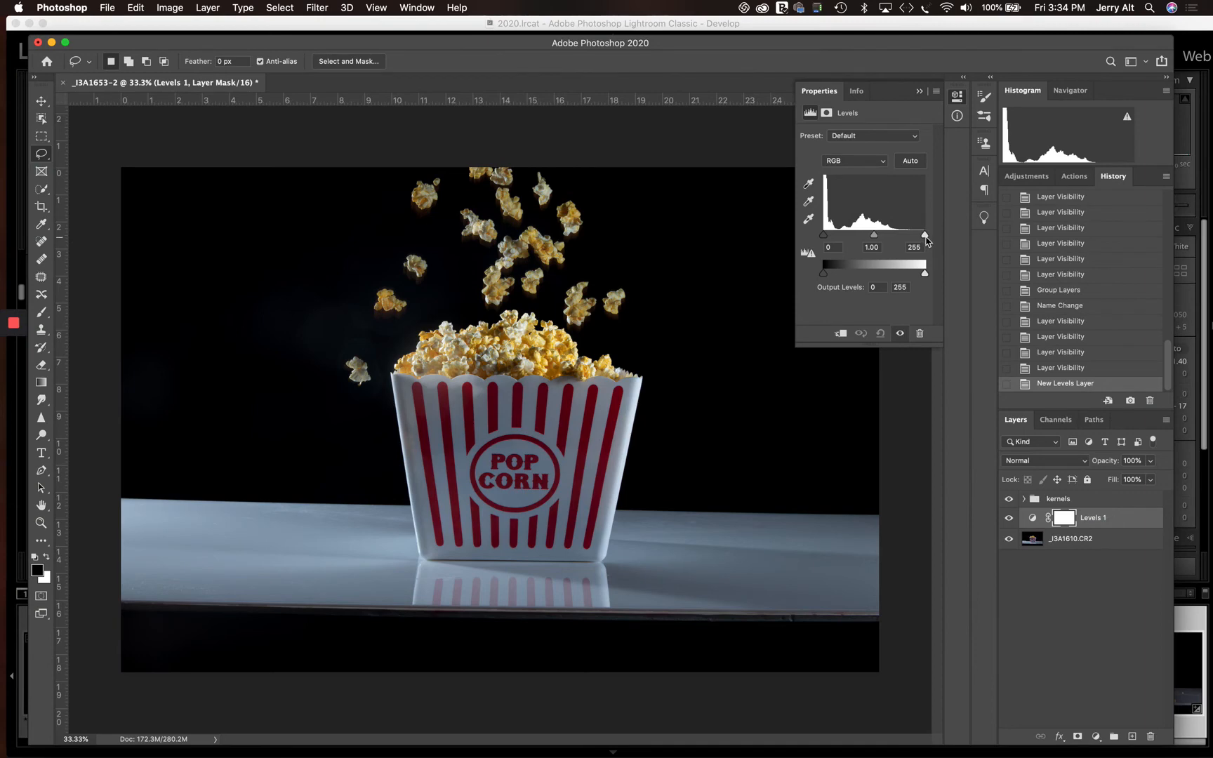
pyautogui.moveTo(925, 236); pyautogui.dragTo(862, 239)
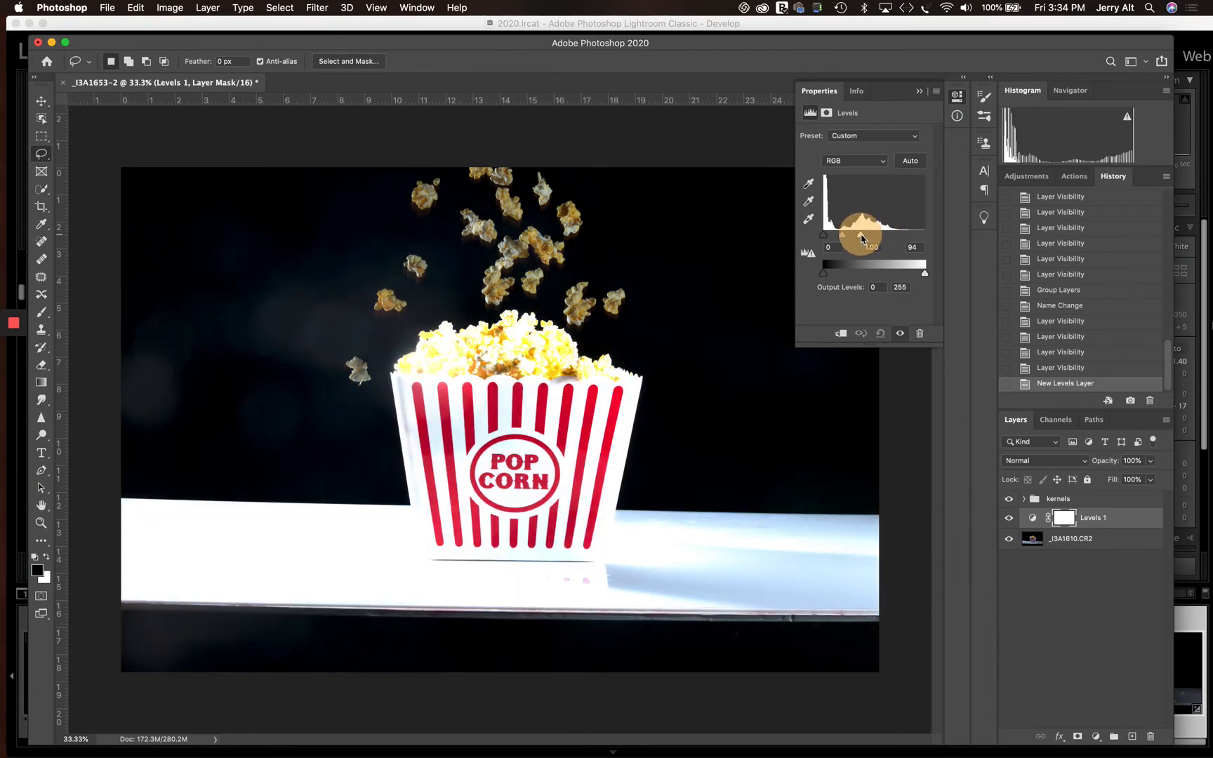
pyautogui.moveTo(862, 239); pyautogui.dragTo(886, 233)
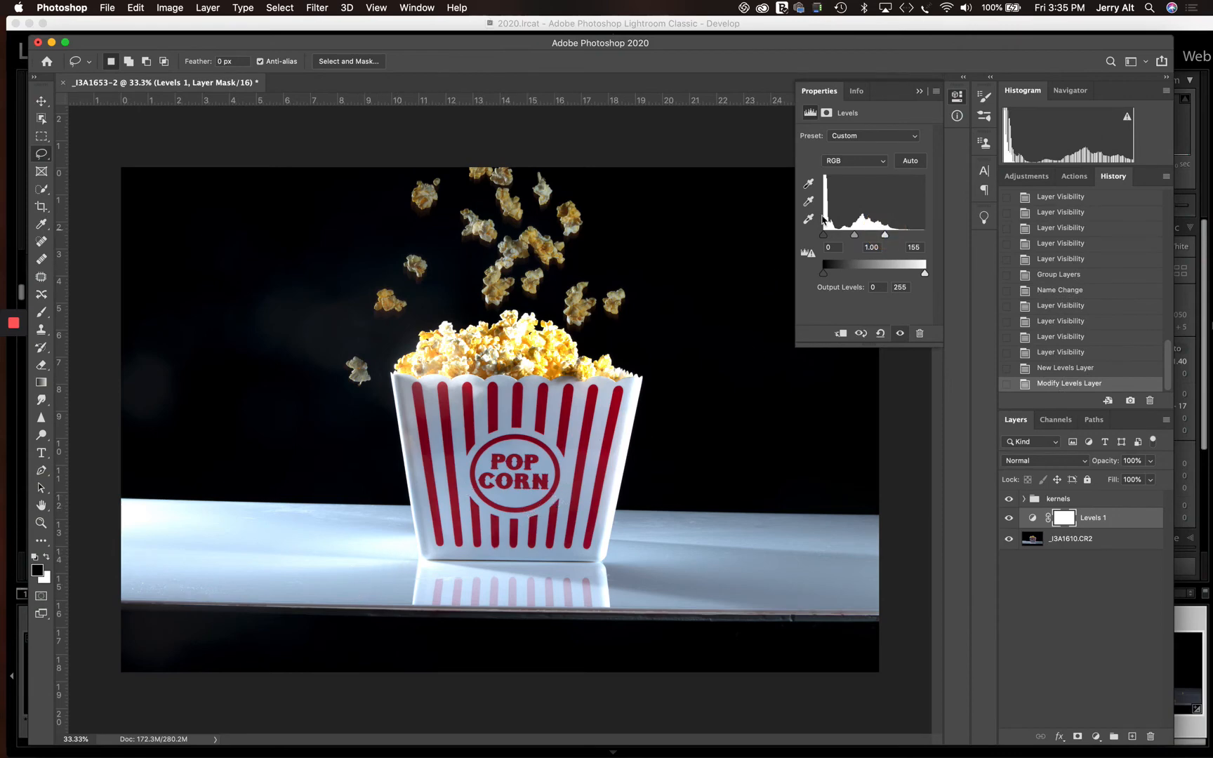
pyautogui.click(919, 93)
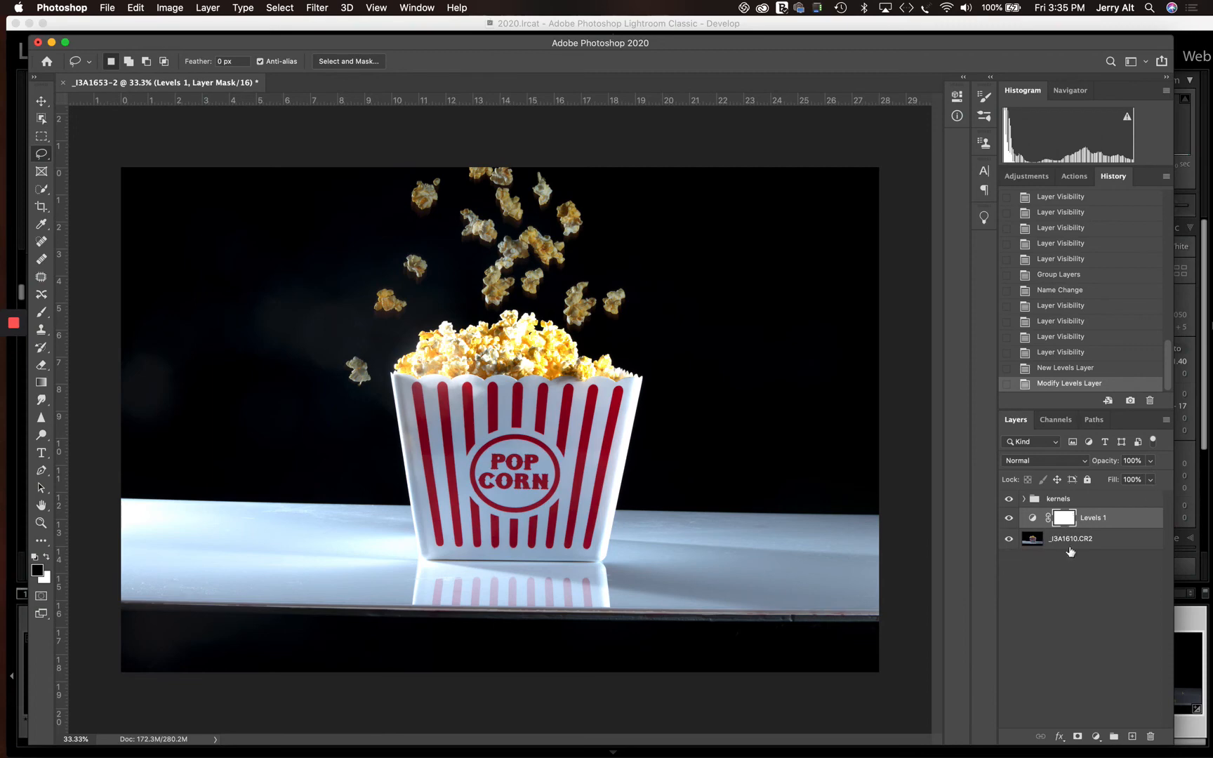
pyautogui.press('super+i')
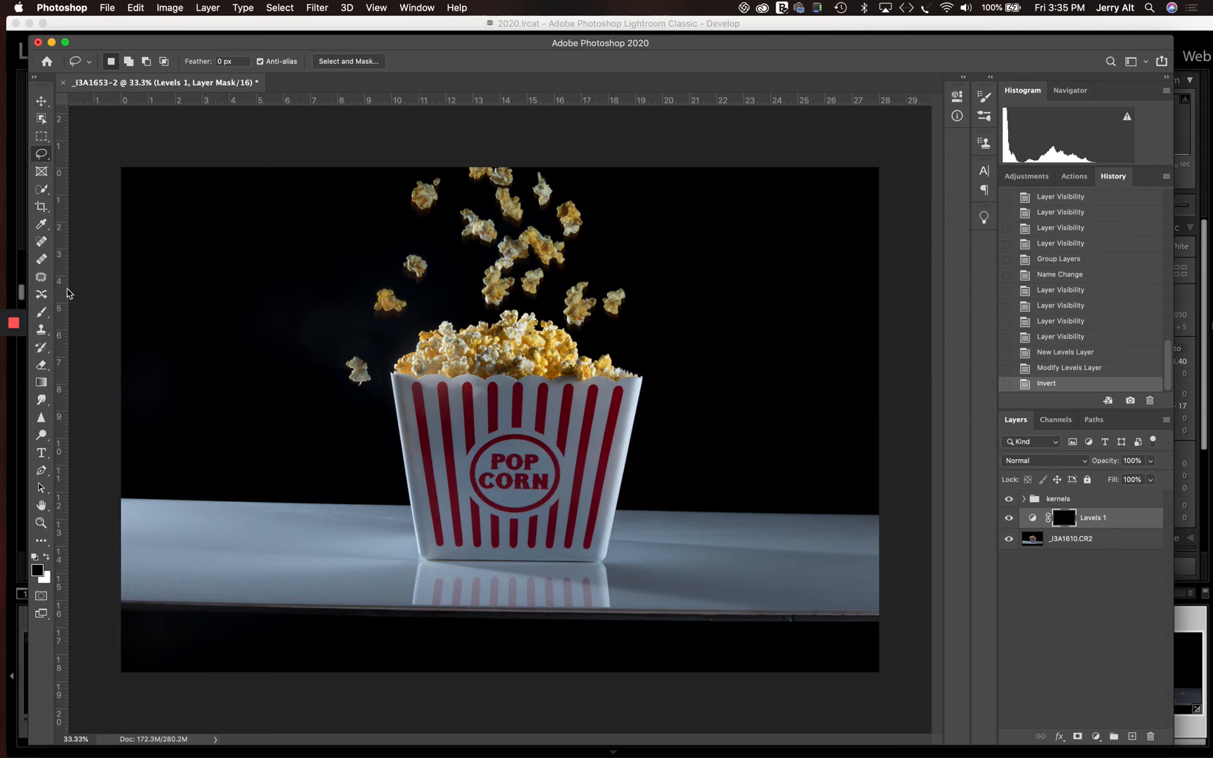
# Enlarge the Brush to size 700 and try painting over the upper part of the popcorn box on the Levels 1 mask
pyautogui.click(42, 312)
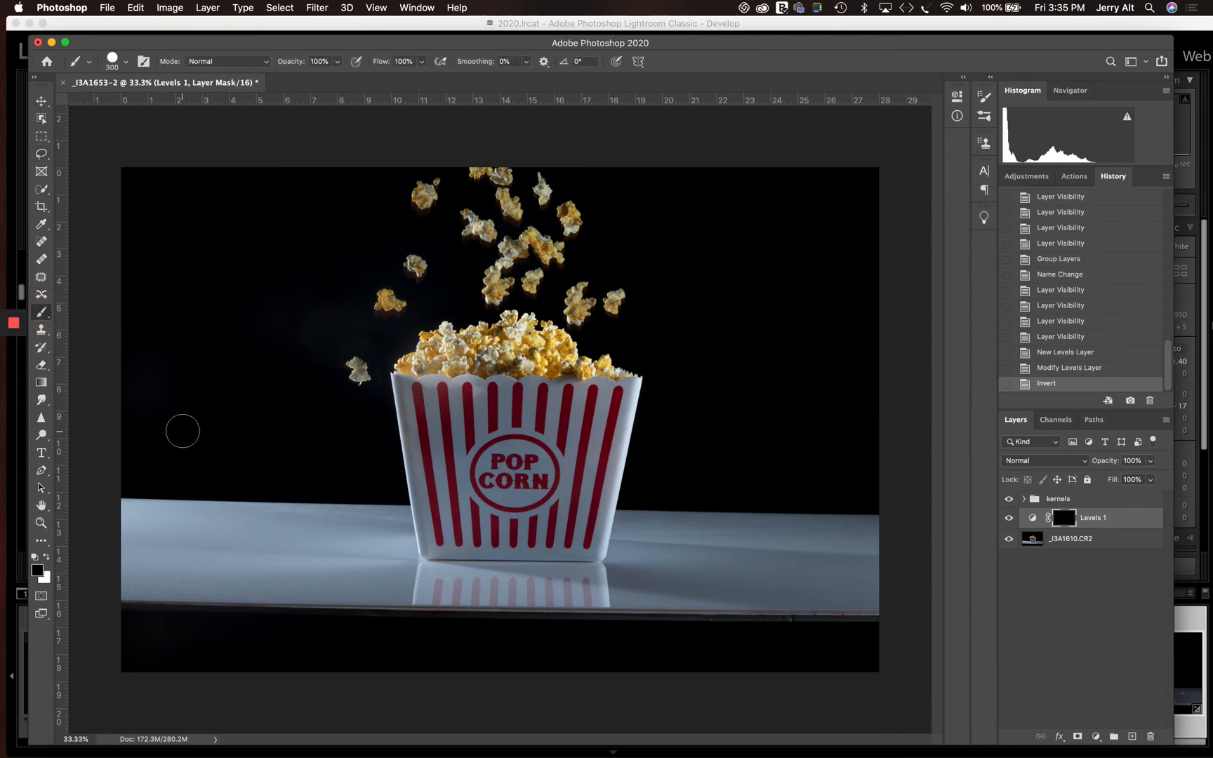
pyautogui.press(']')
pyautogui.press(']')
pyautogui.press(']')
pyautogui.press(']')
pyautogui.click(631, 414)
pyautogui.moveTo(632, 415)
pyautogui.mouseDown()
pyautogui.moveTo(420, 414)
pyautogui.moveTo(571, 412)
pyautogui.moveTo(573, 425)
pyautogui.mouseUp()
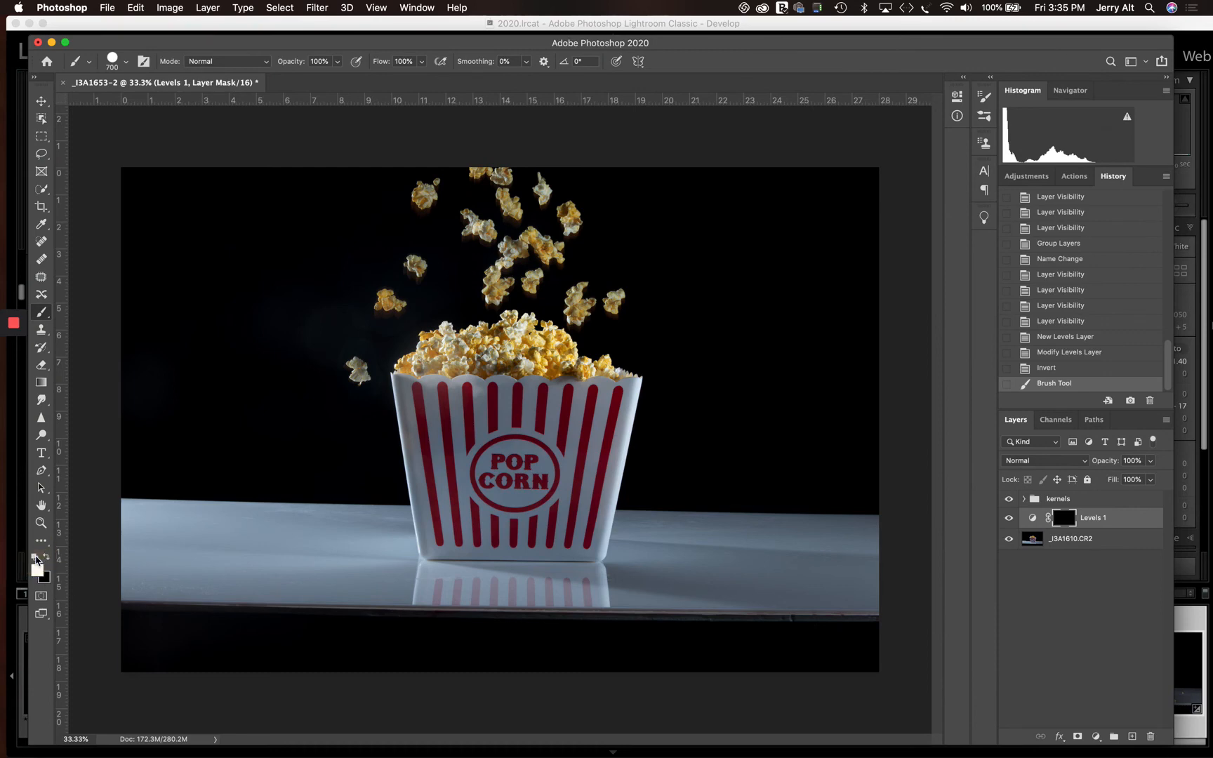
# Paint white on the Levels 1 mask over the popcorn box and tabletop, and lower the adjustment's opacity to 52%
pyautogui.click(37, 559)
pyautogui.press('x')
pyautogui.press('x')
pyautogui.press('x')
pyautogui.press('x')
pyautogui.moveTo(657, 406)
pyautogui.mouseDown()
pyautogui.moveTo(414, 410)
pyautogui.moveTo(443, 541)
pyautogui.moveTo(480, 548)
pyautogui.moveTo(475, 463)
pyautogui.moveTo(496, 469)
pyautogui.moveTo(535, 564)
pyautogui.moveTo(564, 540)
pyautogui.moveTo(595, 479)
pyautogui.moveTo(560, 463)
pyautogui.moveTo(549, 497)
pyautogui.moveTo(603, 543)
pyautogui.moveTo(863, 537)
pyautogui.moveTo(542, 558)
pyautogui.moveTo(281, 550)
pyautogui.moveTo(334, 584)
pyautogui.moveTo(720, 594)
pyautogui.moveTo(454, 605)
pyautogui.moveTo(919, 599)
pyautogui.moveTo(111, 527)
pyautogui.moveTo(342, 523)
pyautogui.moveTo(389, 529)
pyautogui.moveTo(378, 548)
pyautogui.moveTo(63, 595)
pyautogui.moveTo(410, 605)
pyautogui.moveTo(897, 580)
pyautogui.moveTo(766, 563)
pyautogui.moveTo(307, 555)
pyautogui.moveTo(259, 558)
pyautogui.moveTo(908, 576)
pyautogui.mouseUp()
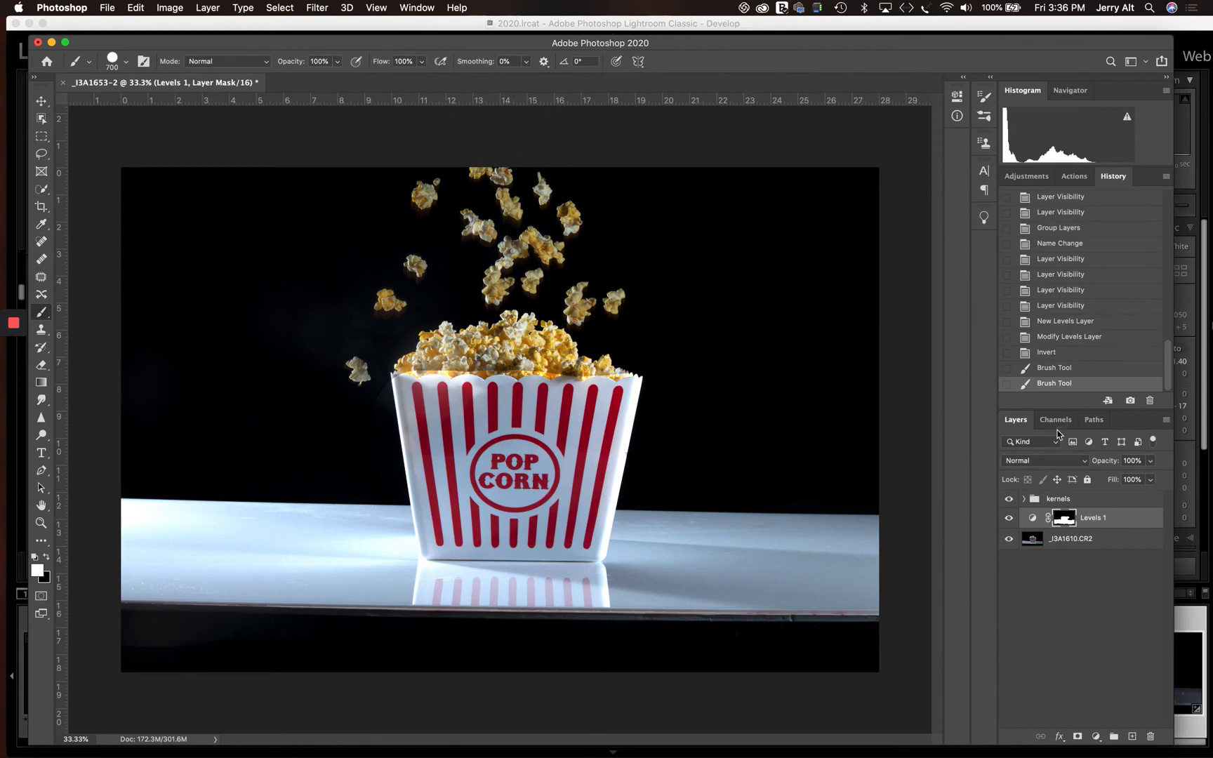
pyautogui.click(1152, 463)
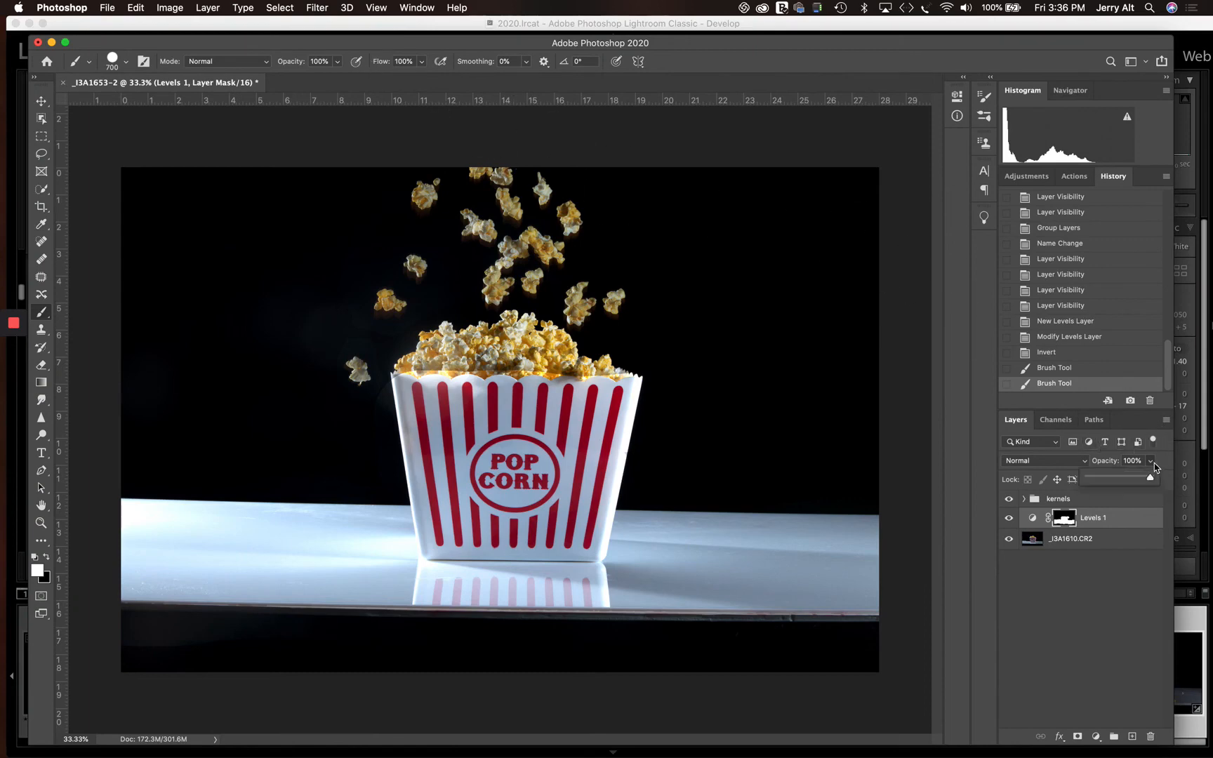
pyautogui.moveTo(1154, 480); pyautogui.dragTo(1120, 478)
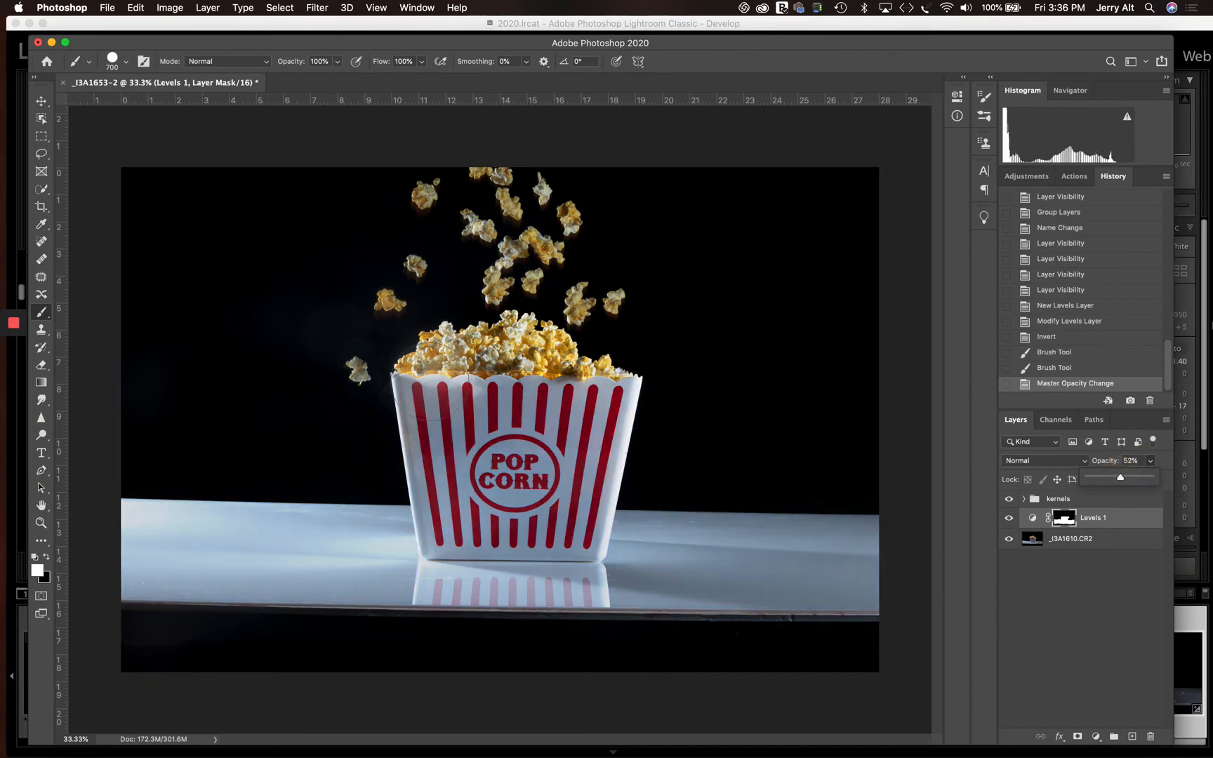
# Reduce the brush to size 125 with black as foreground, try a mask stroke over the popcorn above the rim, and undo it
pyautogui.press('super+1')
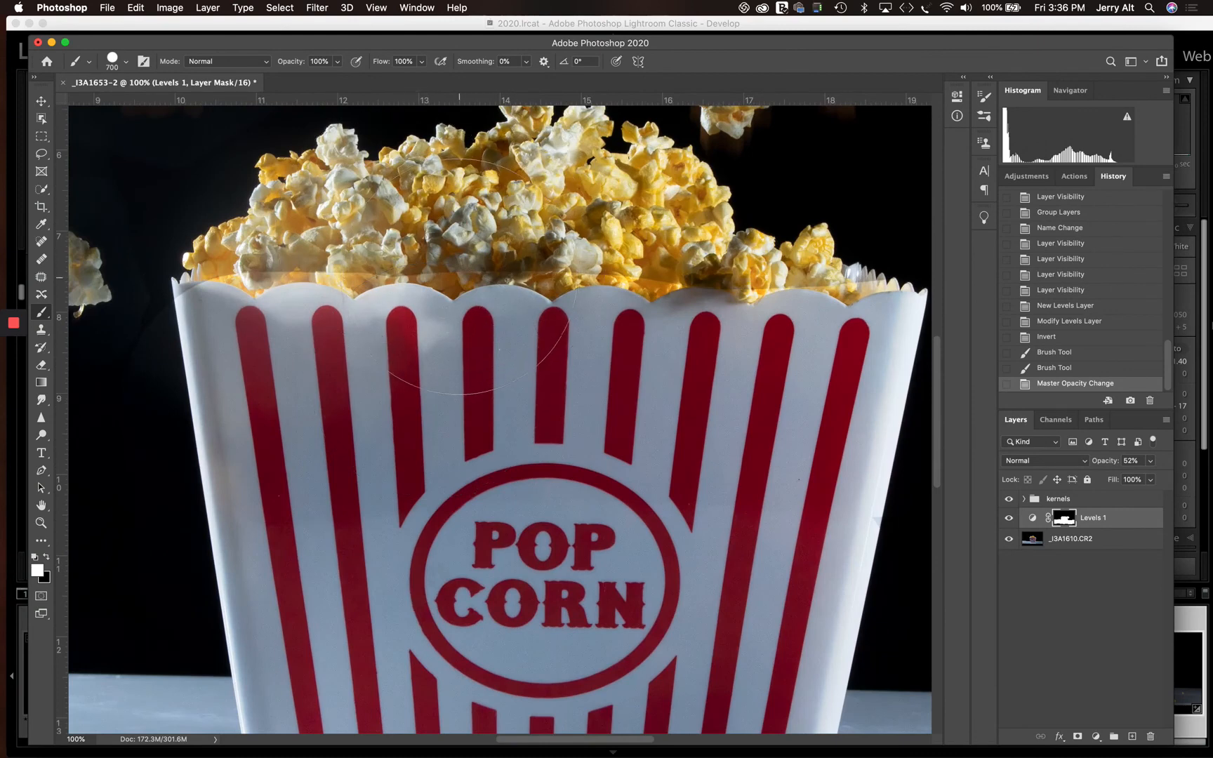
pyautogui.press('[')
pyautogui.press('[')
pyautogui.press('[')
pyautogui.press('[')
pyautogui.press('[')
pyautogui.press('[')
pyautogui.press('[')
pyautogui.press('[')
pyautogui.press('[')
pyautogui.press('x')
pyautogui.moveTo(324, 223)
pyautogui.mouseDown()
pyautogui.moveTo(263, 274)
pyautogui.moveTo(237, 263)
pyautogui.mouseUp()
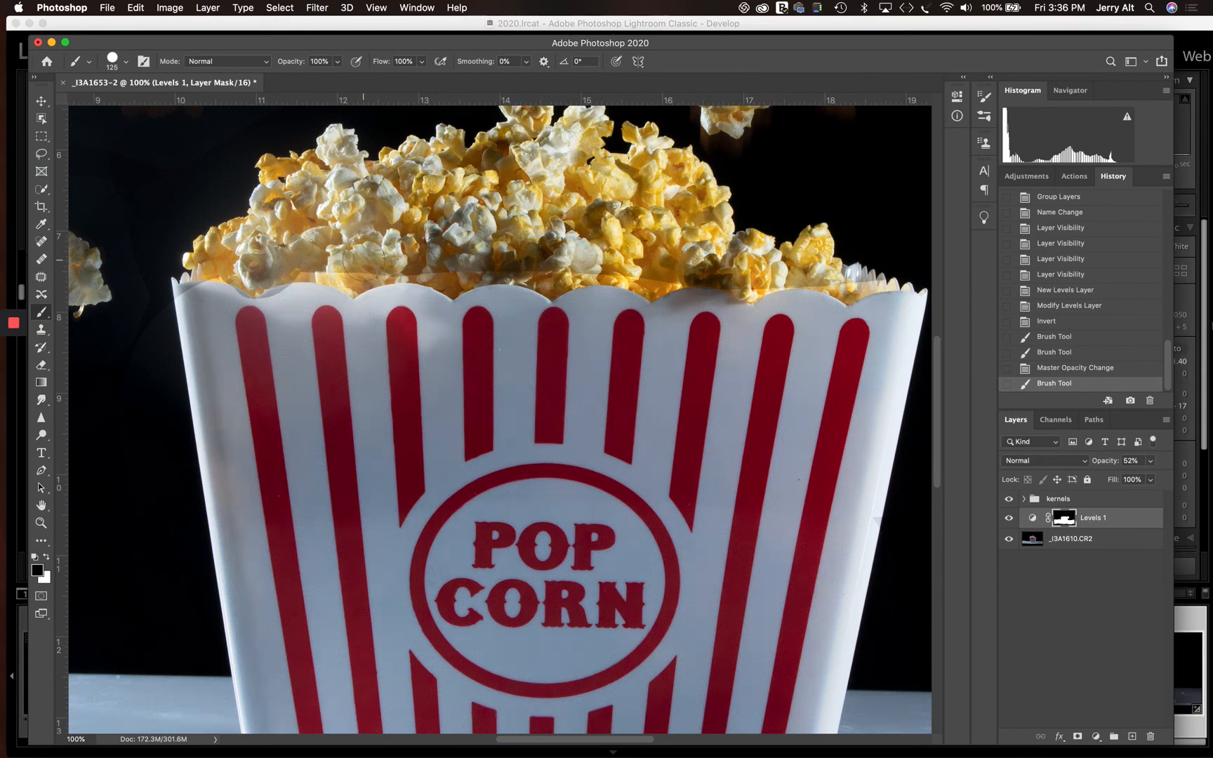
pyautogui.press('super+z')
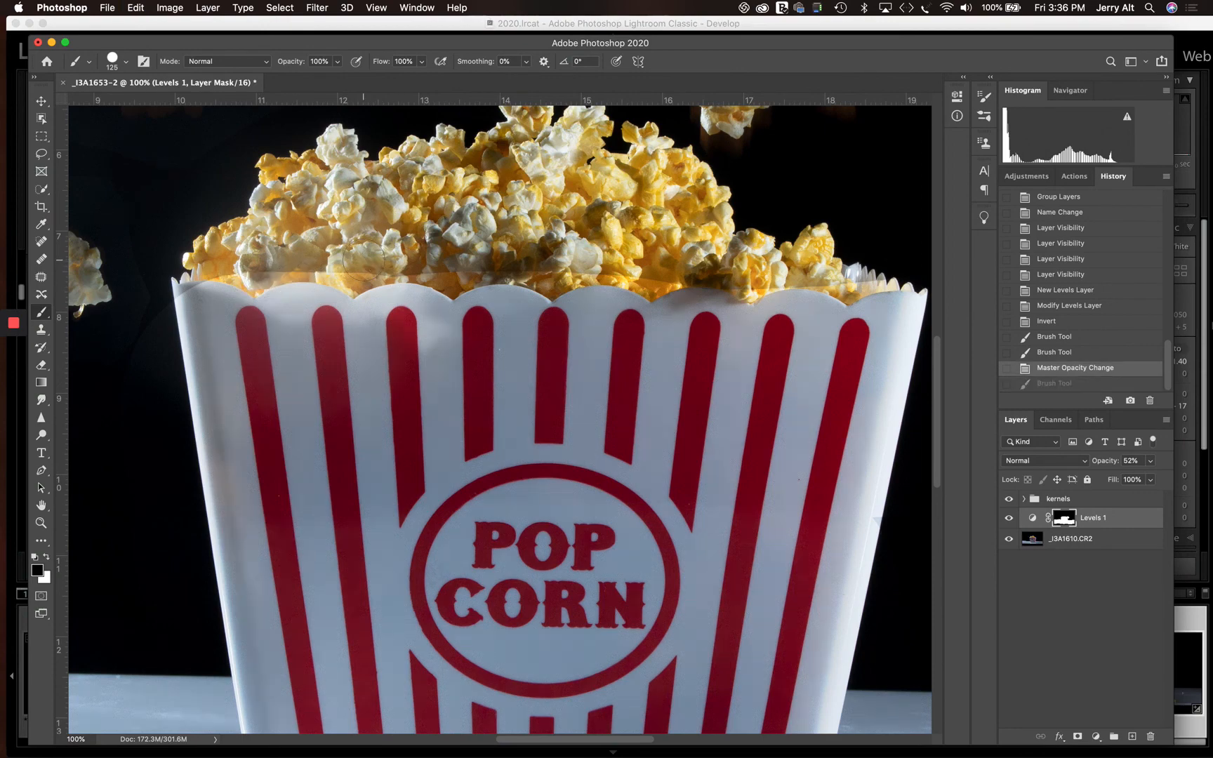
# Lower the brush flow to 25% and choose the Soft Round tip
pyautogui.click(420, 62)
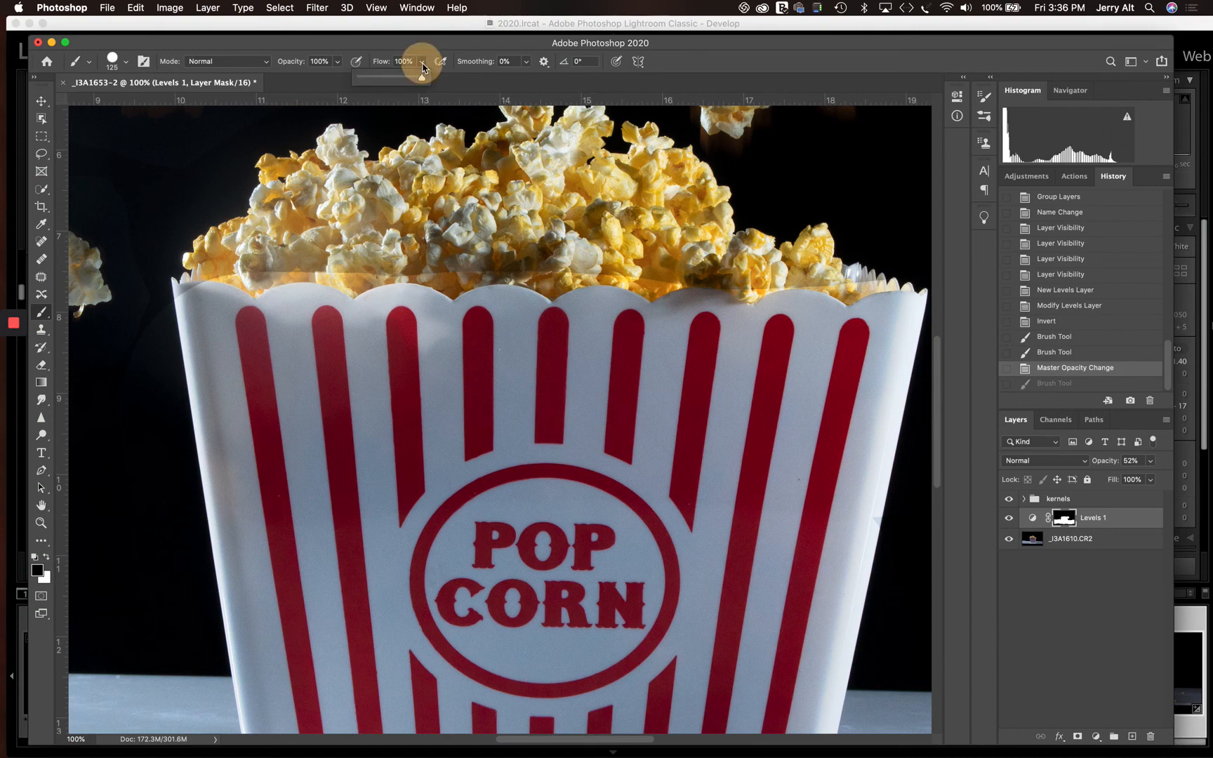
pyautogui.moveTo(424, 78); pyautogui.dragTo(377, 86)
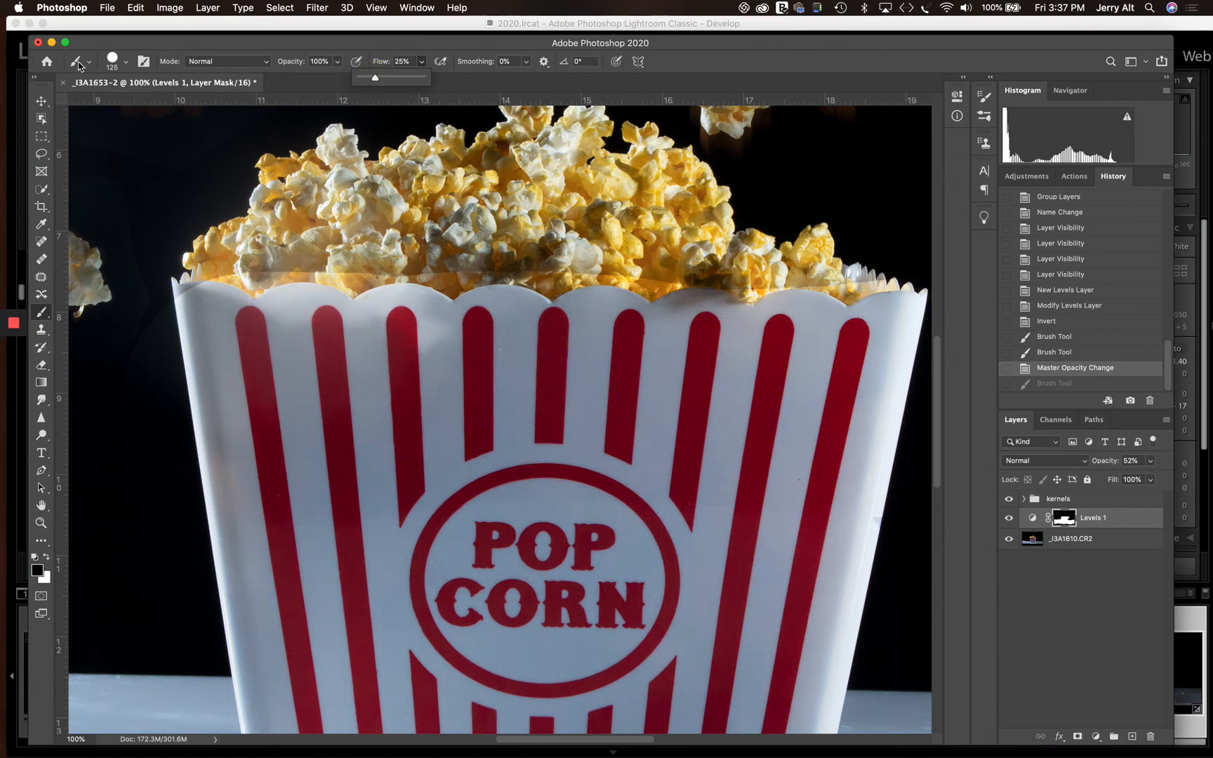
pyautogui.click(127, 63)
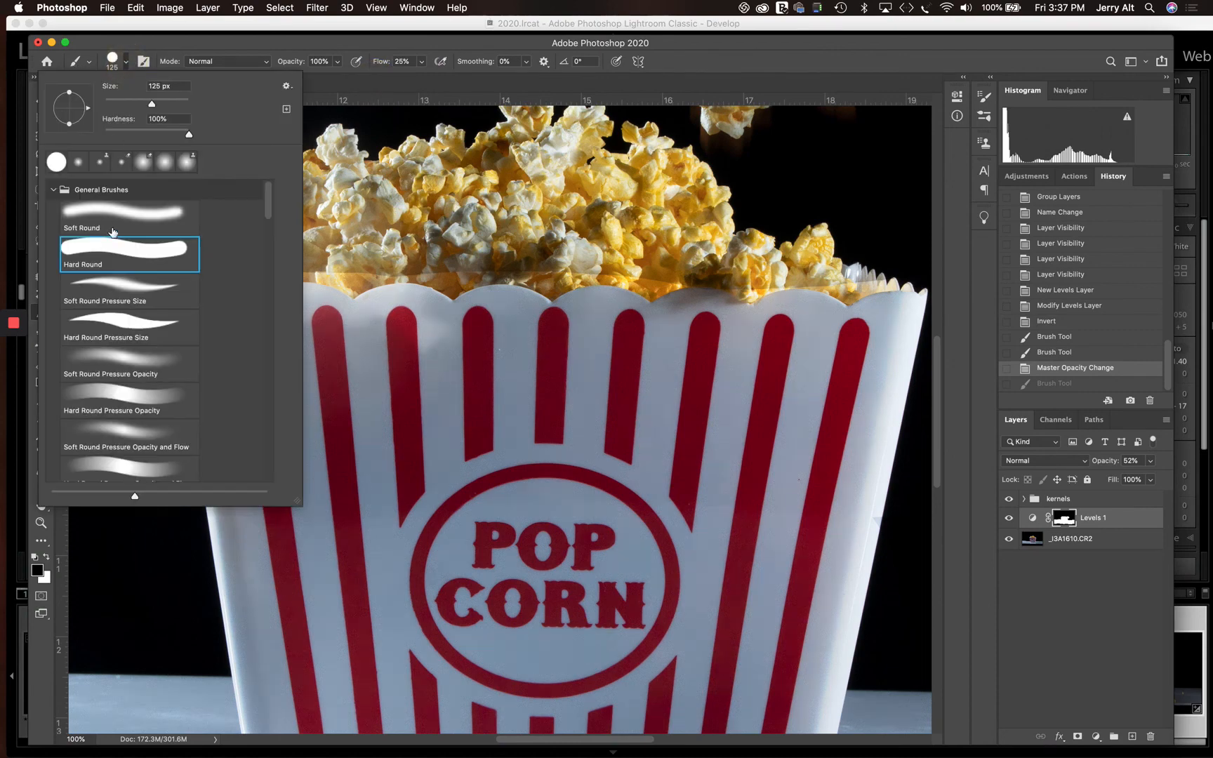
pyautogui.click(130, 209)
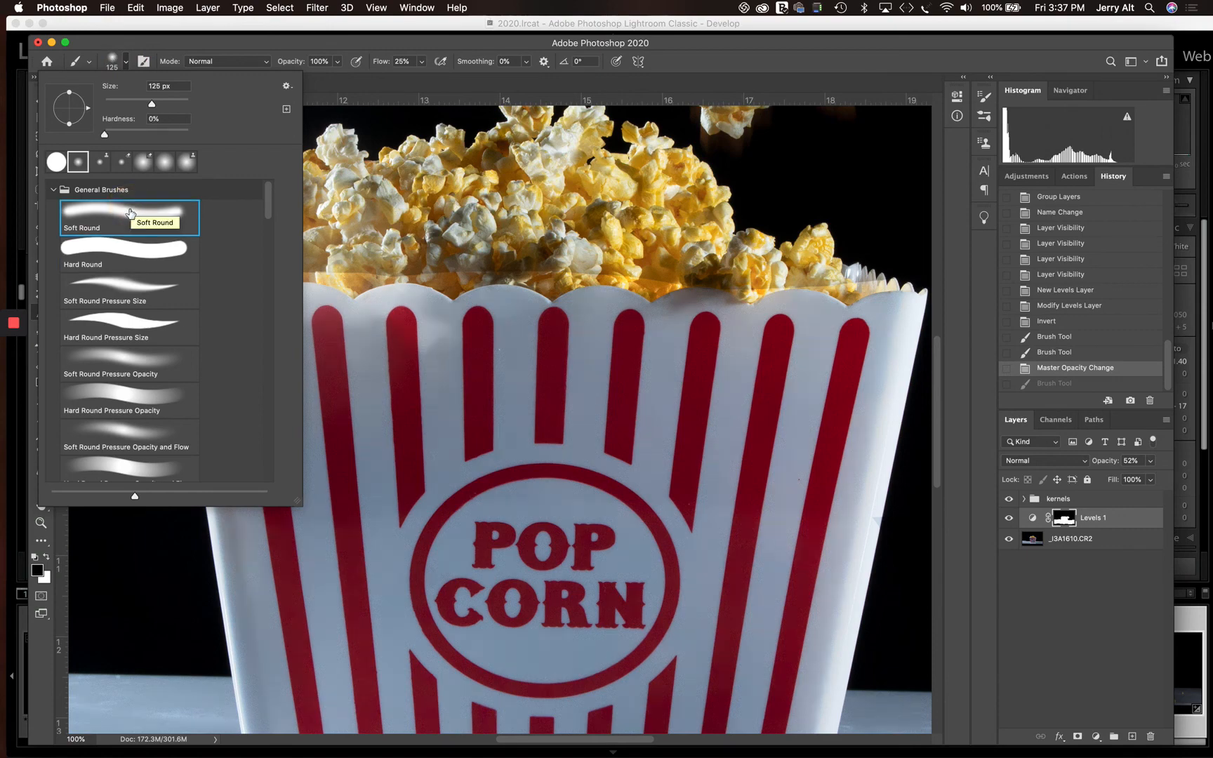
pyautogui.click(414, 42)
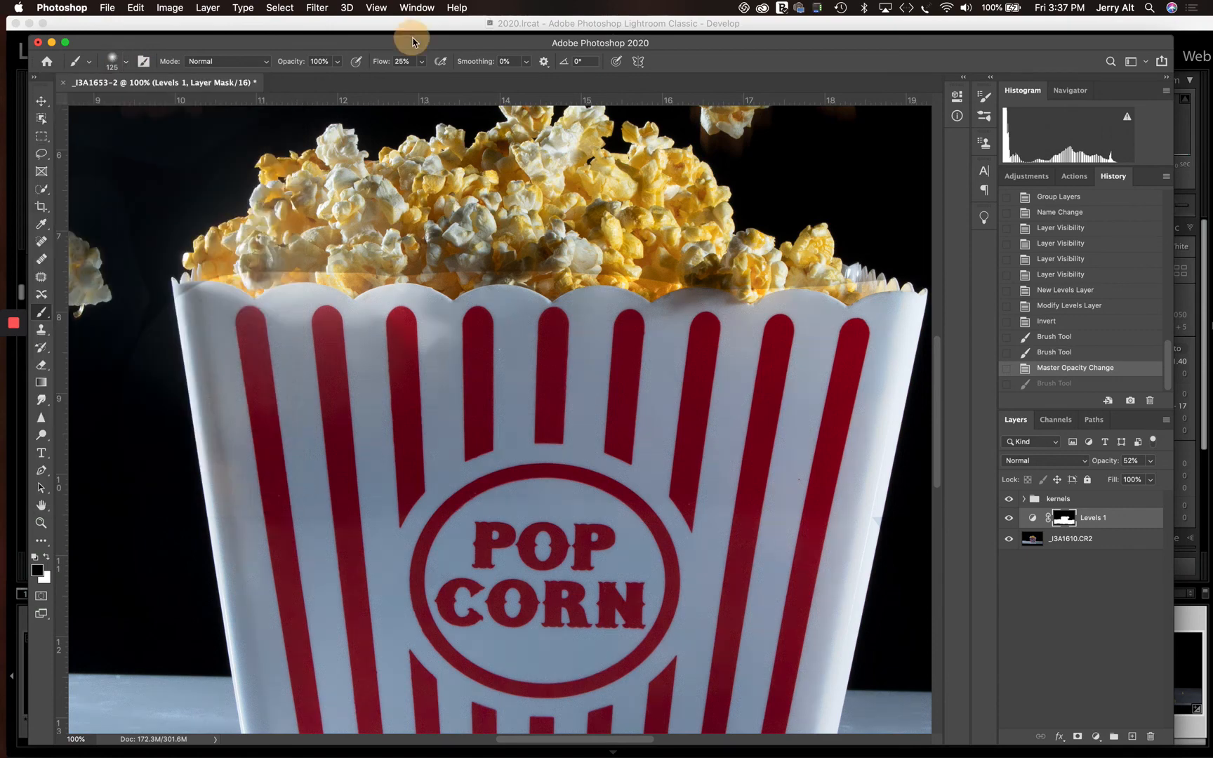
# Paint black on the Levels 1 mask along the popcorn just above the box rim to remove the brightening spill
pyautogui.moveTo(268, 274)
pyautogui.mouseDown()
pyautogui.moveTo(232, 267)
pyautogui.moveTo(265, 274)
pyautogui.moveTo(300, 259)
pyautogui.moveTo(242, 278)
pyautogui.moveTo(337, 255)
pyautogui.moveTo(336, 272)
pyautogui.moveTo(268, 272)
pyautogui.moveTo(529, 267)
pyautogui.moveTo(436, 262)
pyautogui.moveTo(452, 262)
pyautogui.moveTo(563, 266)
pyautogui.moveTo(561, 279)
pyautogui.moveTo(692, 268)
pyautogui.moveTo(651, 278)
pyautogui.moveTo(656, 266)
pyautogui.moveTo(800, 269)
pyautogui.moveTo(872, 292)
pyautogui.moveTo(881, 278)
pyautogui.moveTo(750, 258)
pyautogui.mouseUp()
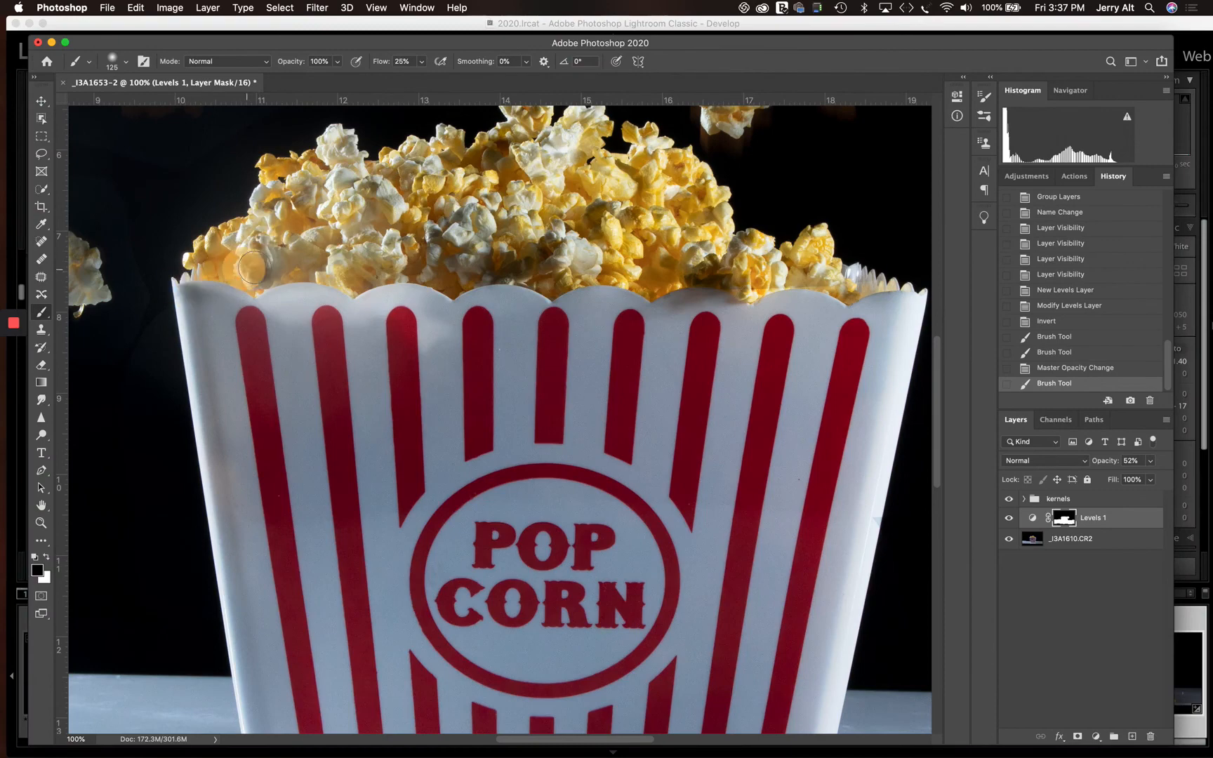
pyautogui.moveTo(787, 283); pyautogui.dragTo(744, 262)
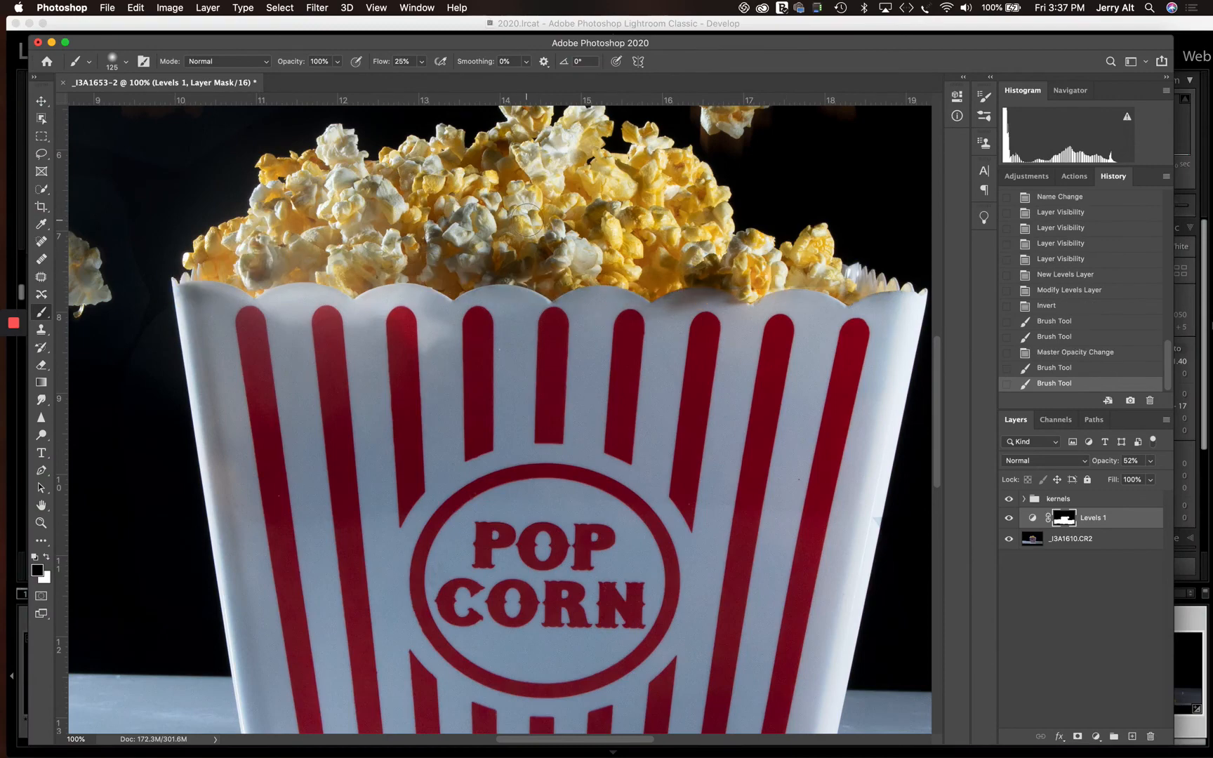
pyautogui.press('super+minus')
pyautogui.press('super+minus')
pyautogui.press('super+minus')
pyautogui.press('super+minus')
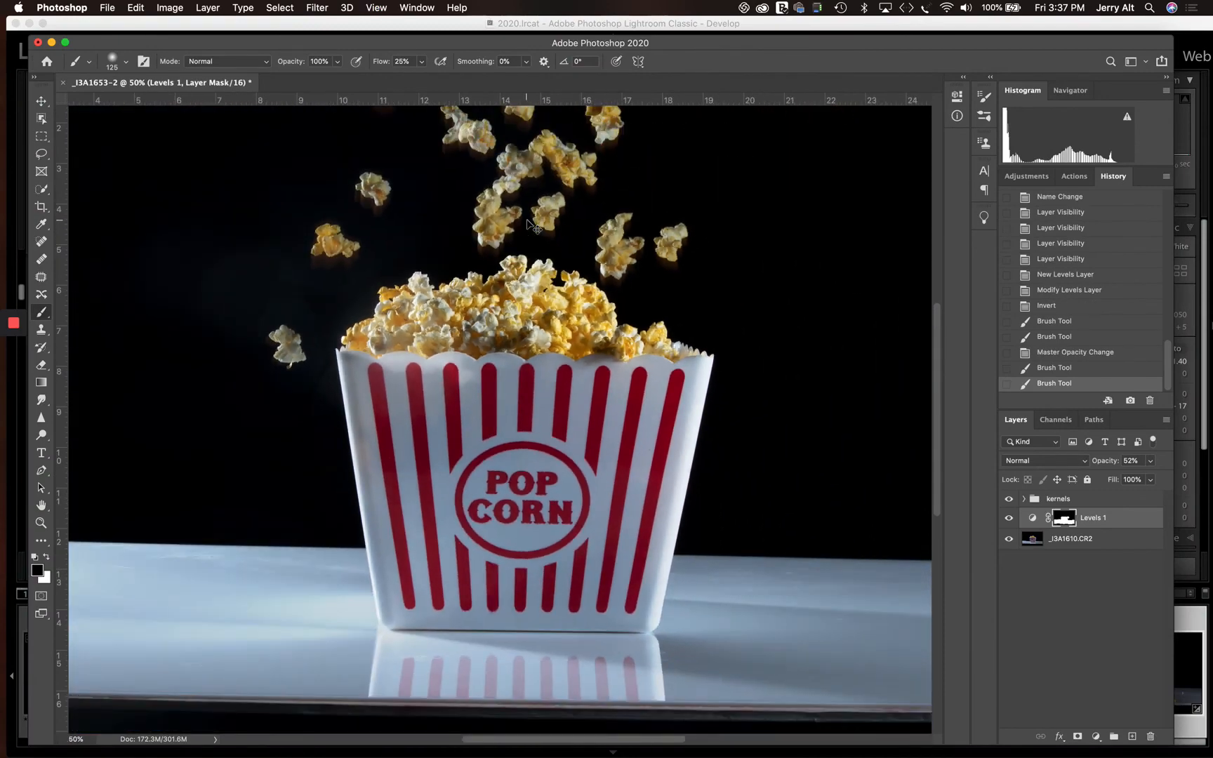
pyautogui.press('super+plus')
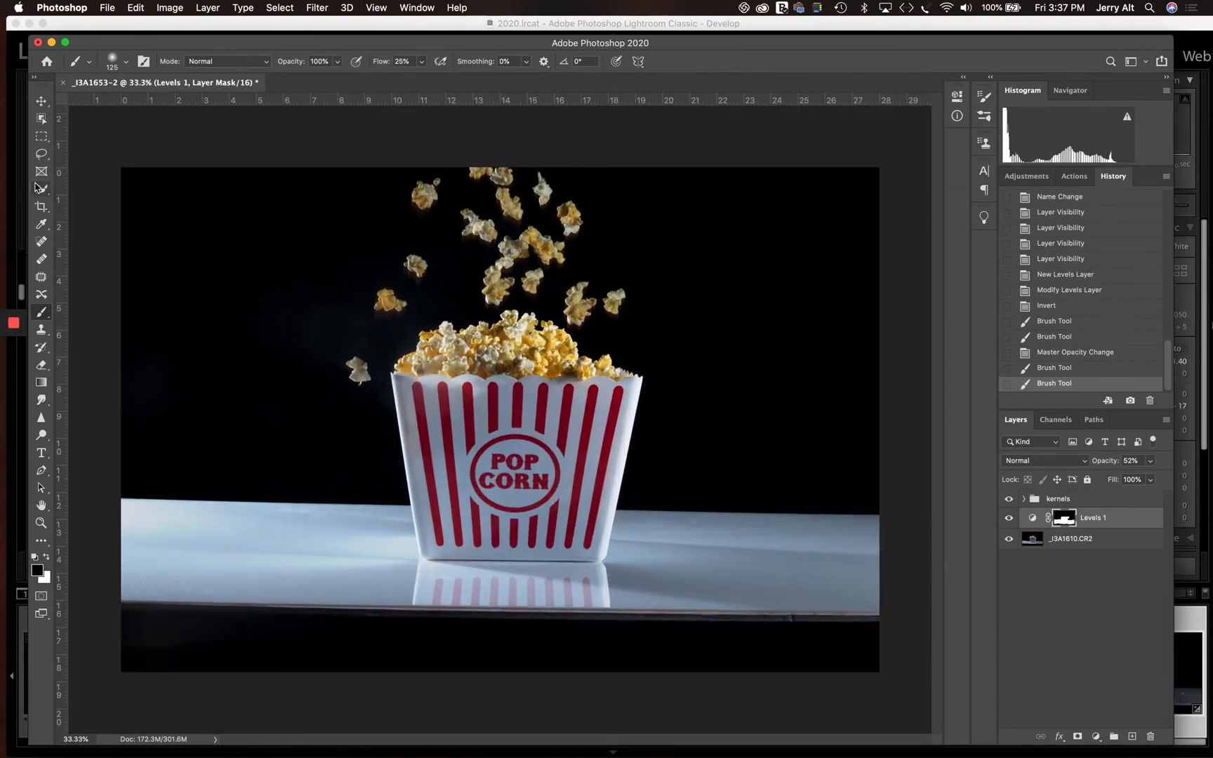
# Crop the image at the 4:5 ratio around the popcorn box, ending near the table's front edge, with the tabletop rotated level
pyautogui.click(47, 208)
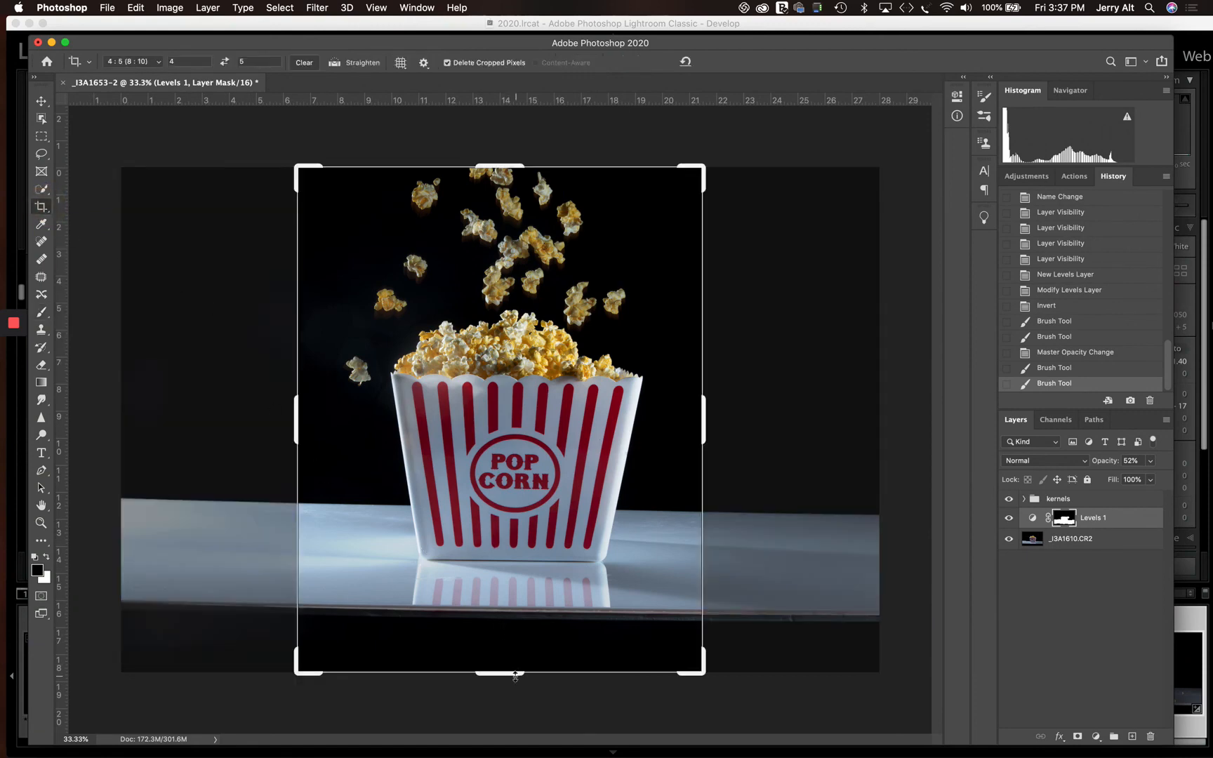
pyautogui.moveTo(509, 677); pyautogui.dragTo(496, 654)
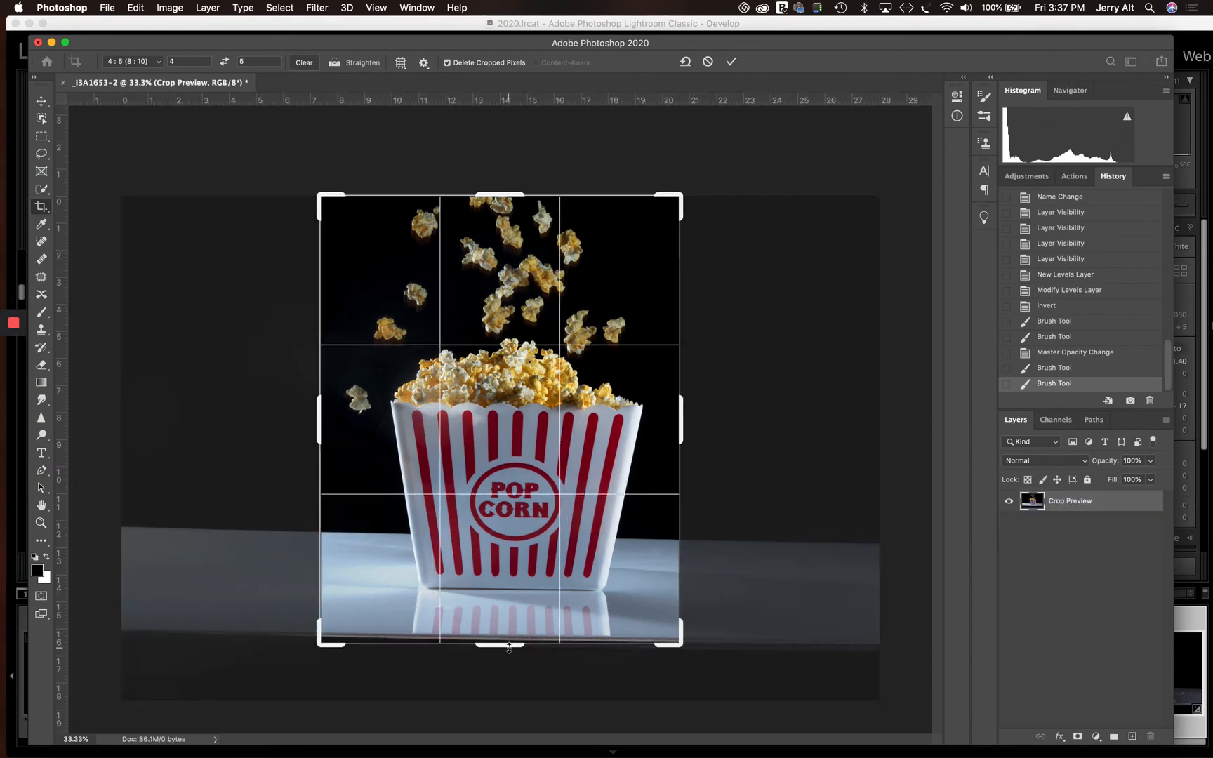
pyautogui.moveTo(504, 646)
pyautogui.mouseDown()
pyautogui.moveTo(509, 622)
pyautogui.moveTo(516, 664)
pyautogui.moveTo(516, 643)
pyautogui.mouseUp()
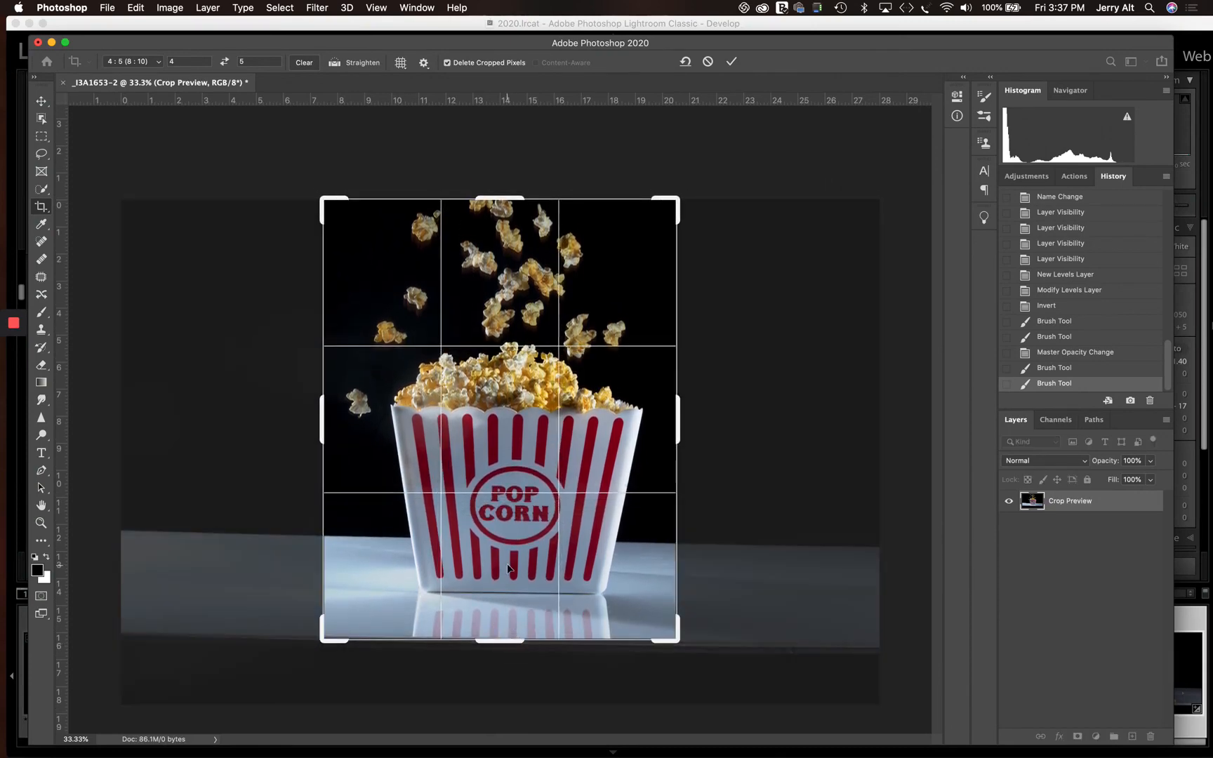
pyautogui.moveTo(730, 199); pyautogui.dragTo(727, 197)
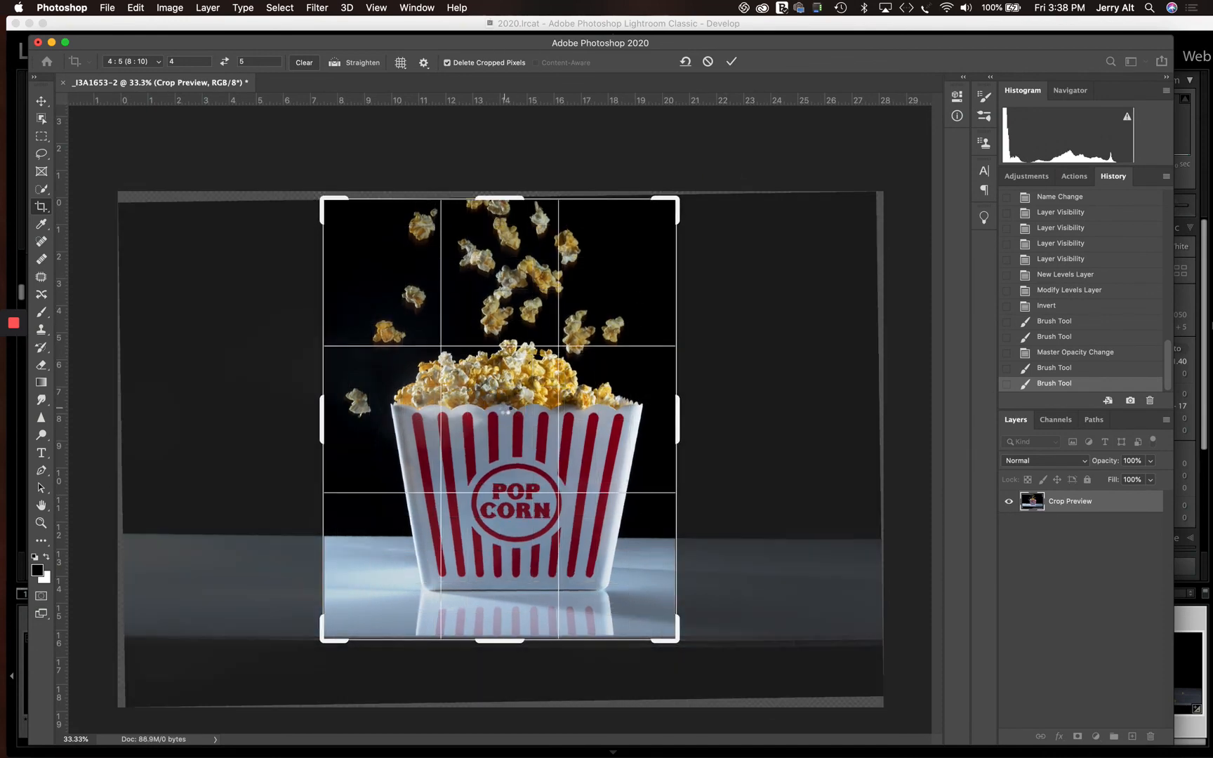
pyautogui.press('Return')
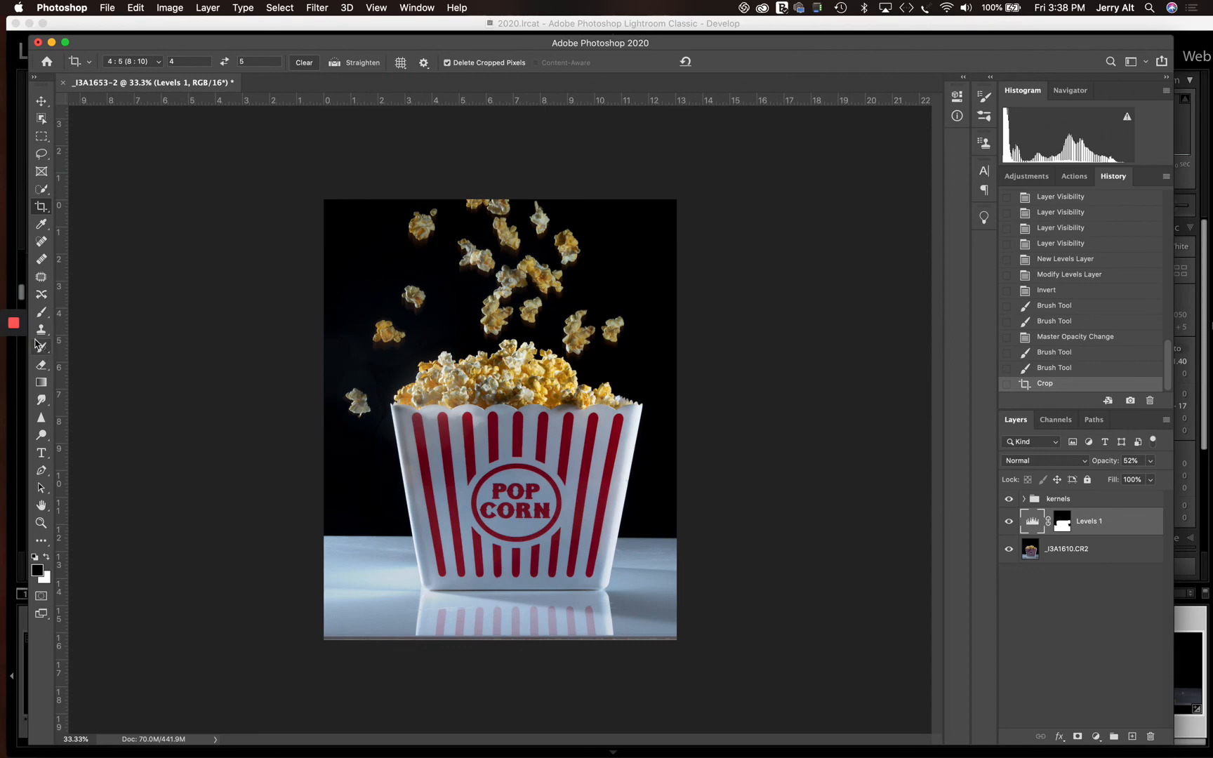
pyautogui.moveTo(18, 326)
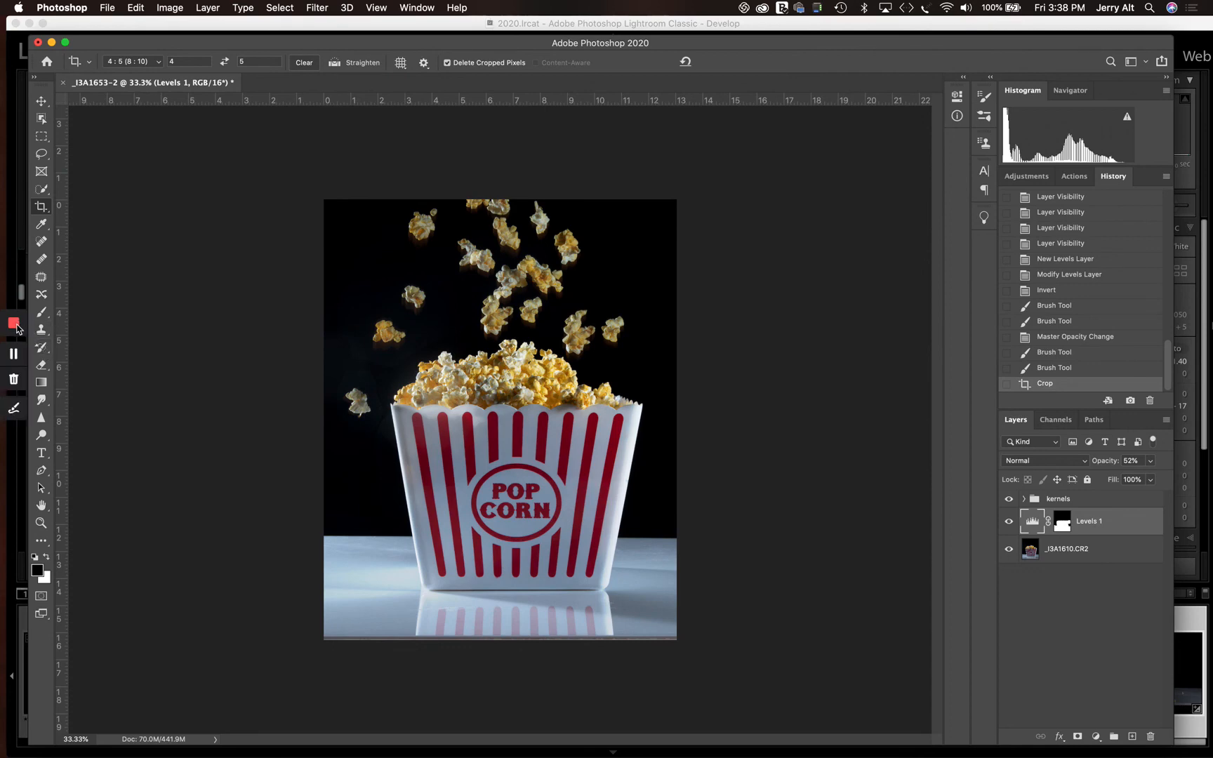